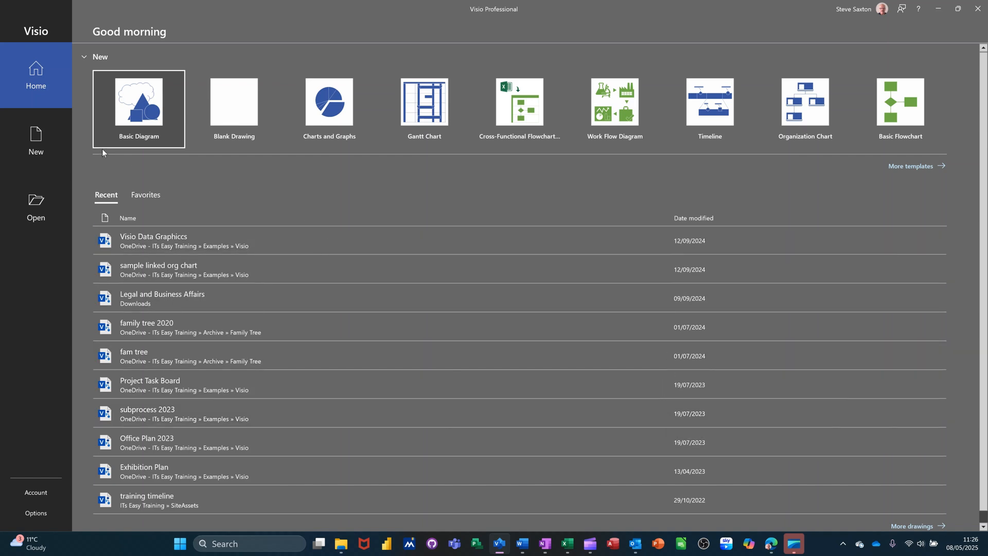
Create a new blank drawing from the Basic Flowchart template using metric units
left_click(34, 136)
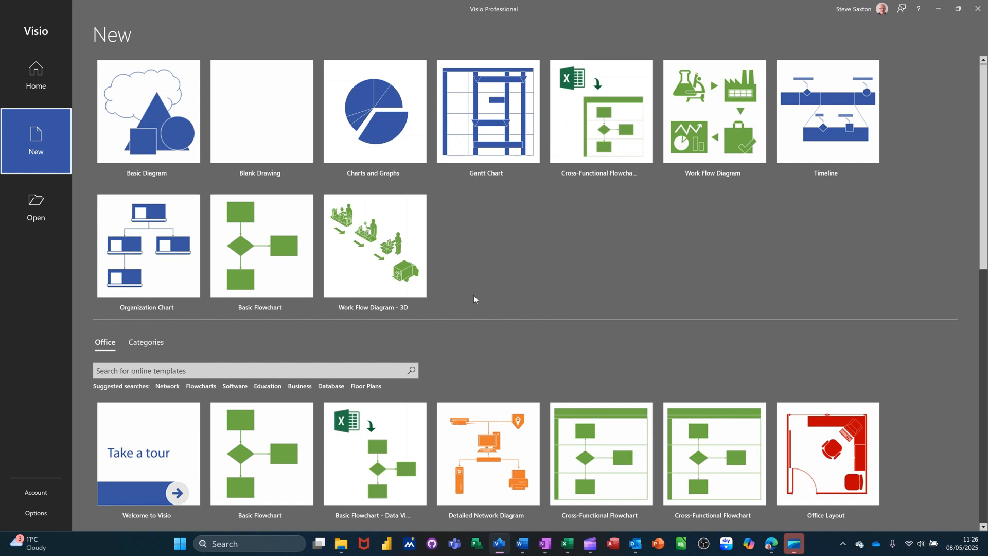
left_click(270, 221)
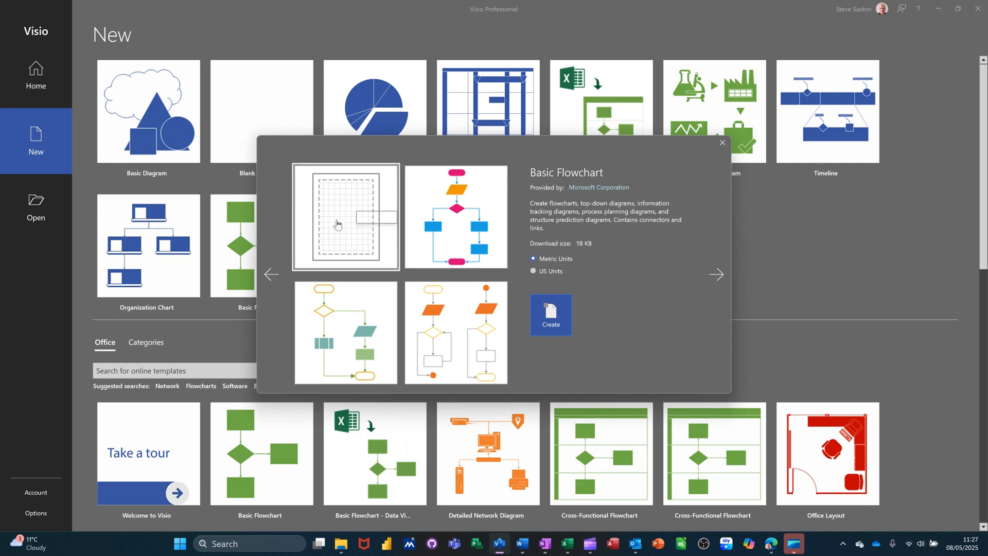
left_click(549, 315)
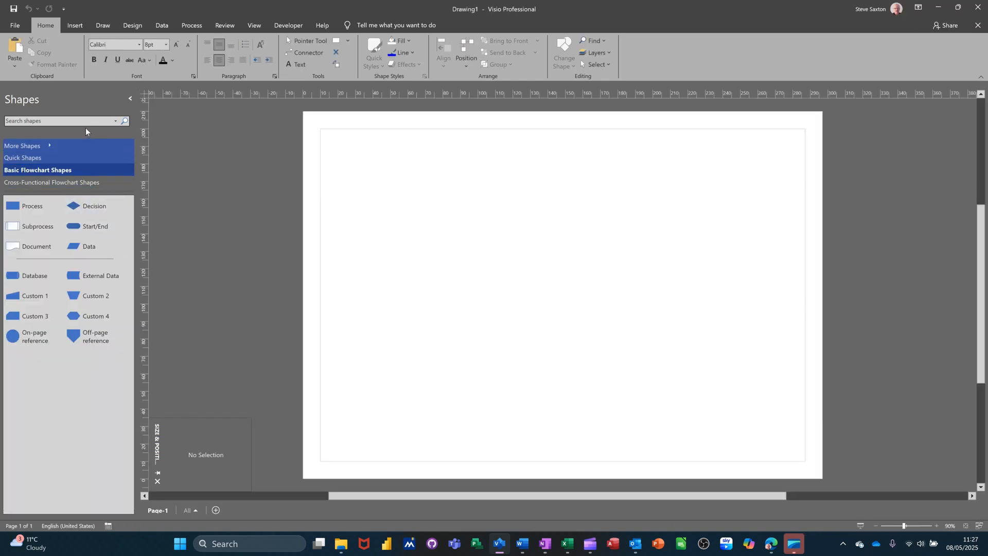
Examine the additional Flowchart stencils, the Quick Shapes and the Cross-Functional Flowchart Shapes, then return to the Basic Flowchart Shapes
left_click(53, 149)
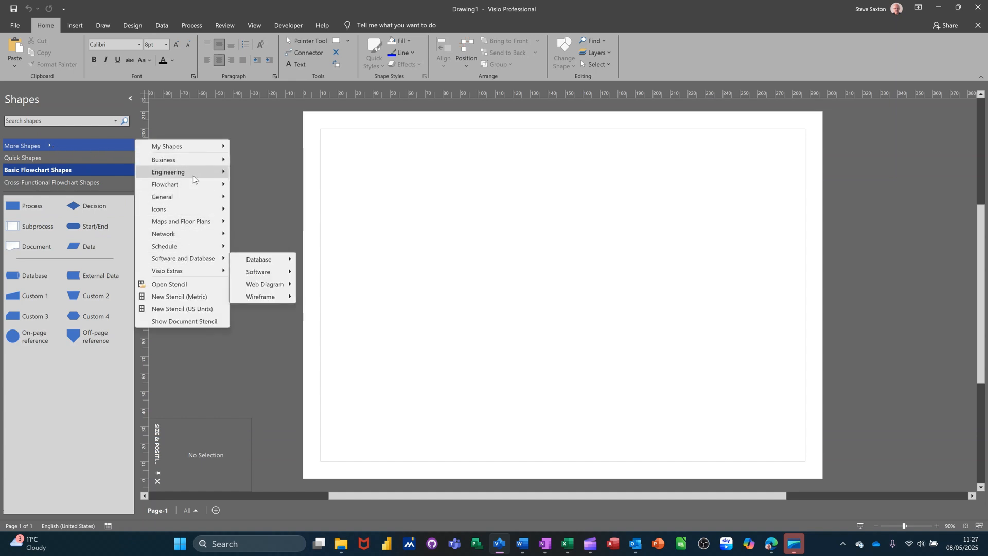
mouse_move(202, 190)
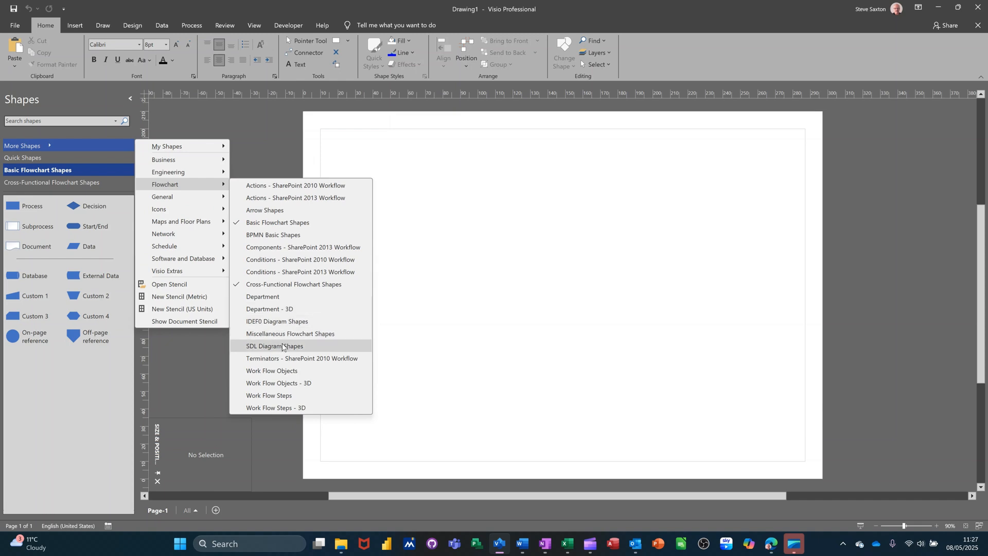
left_click(52, 157)
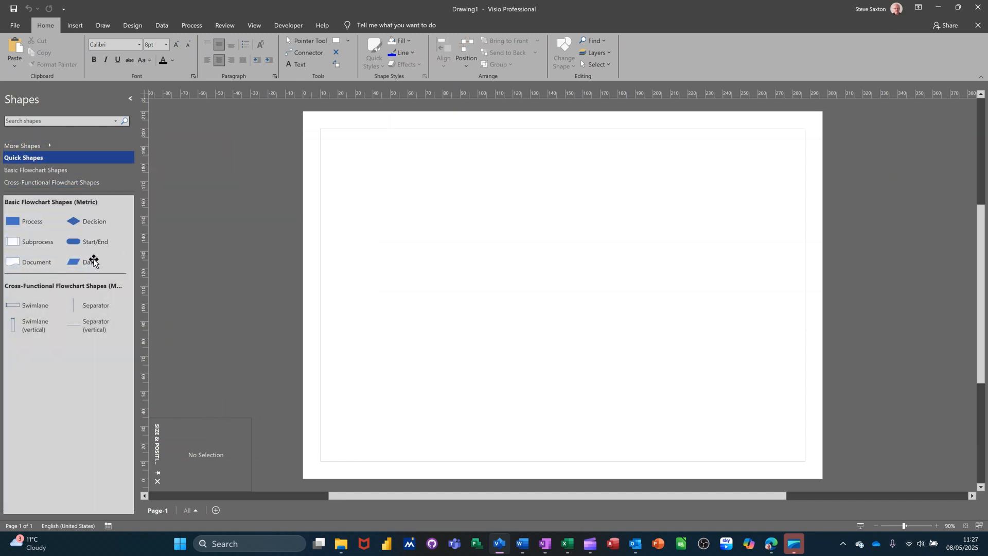
left_click(32, 170)
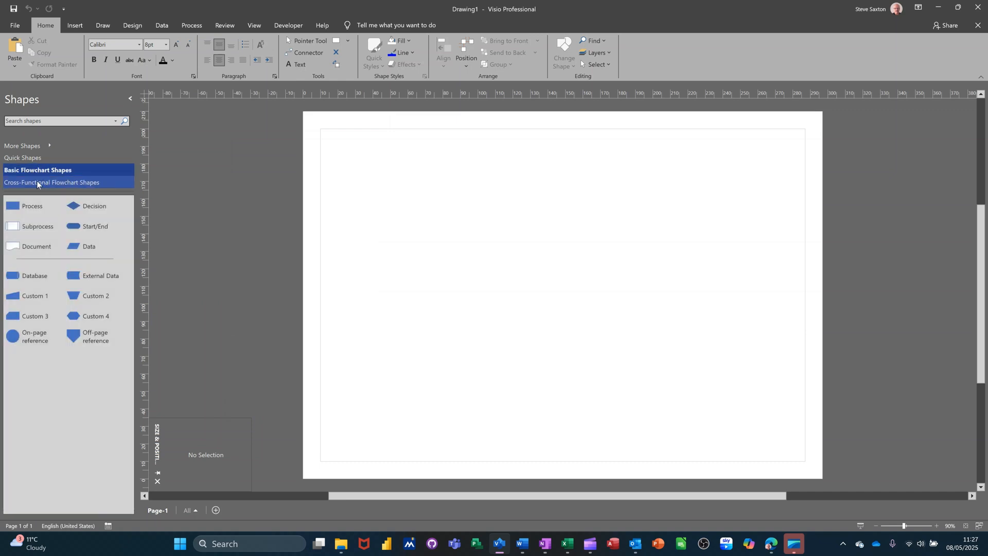
left_click(32, 183)
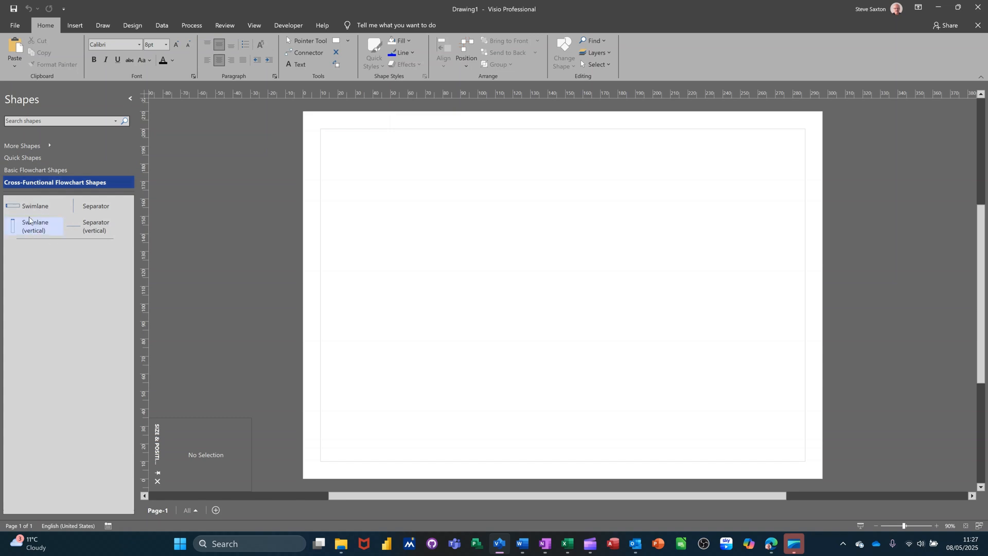
left_click(18, 171)
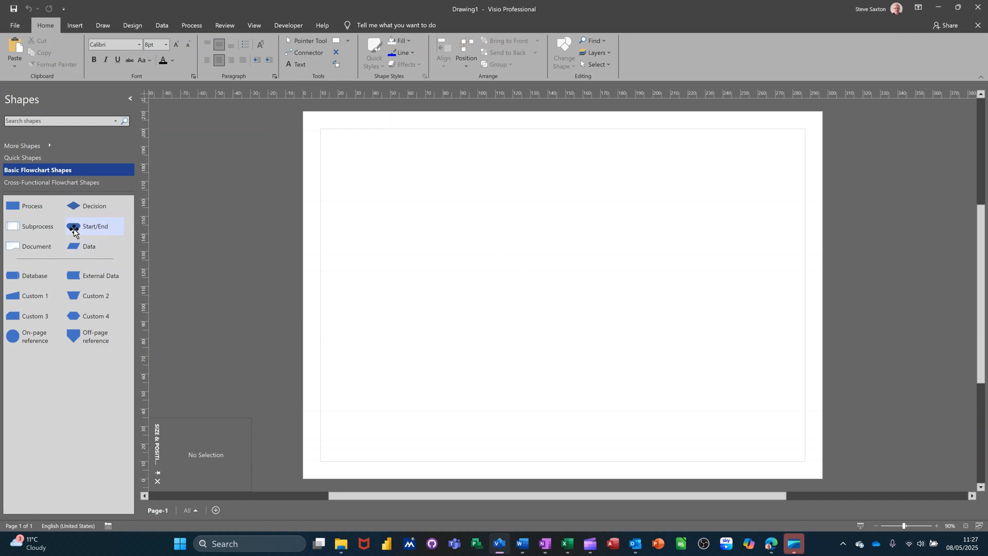
Place a Start/End shape near the upper middle of the page, at about X 131 mm, Y 171 mm
left_click_drag(79, 227, 240, 263)
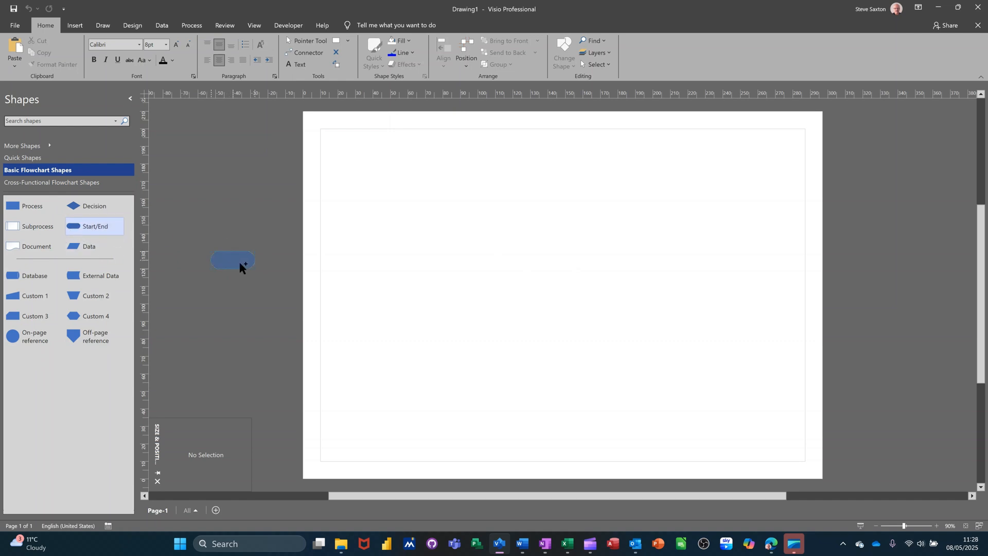
left_click_drag(279, 292, 535, 181)
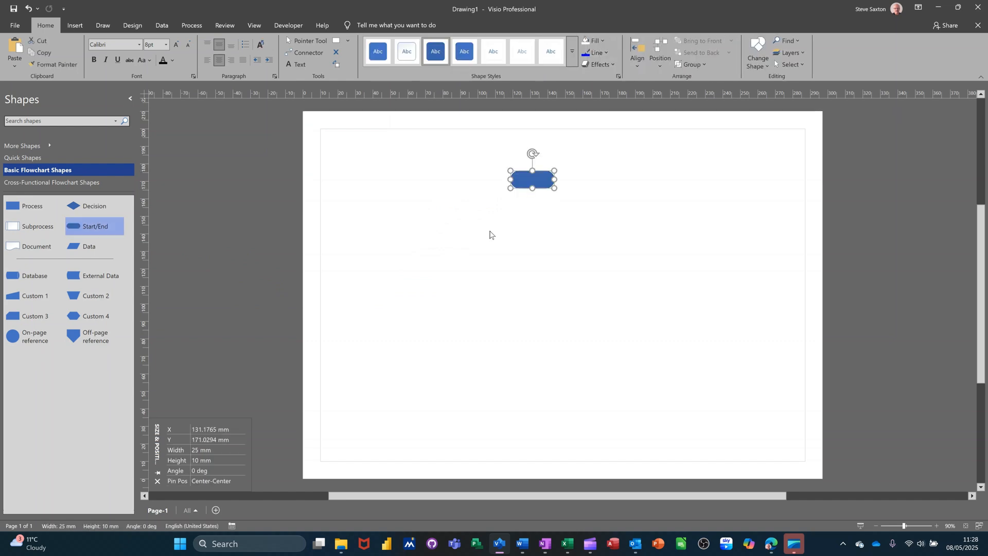
mouse_move(542, 182)
mouse_move(533, 199)
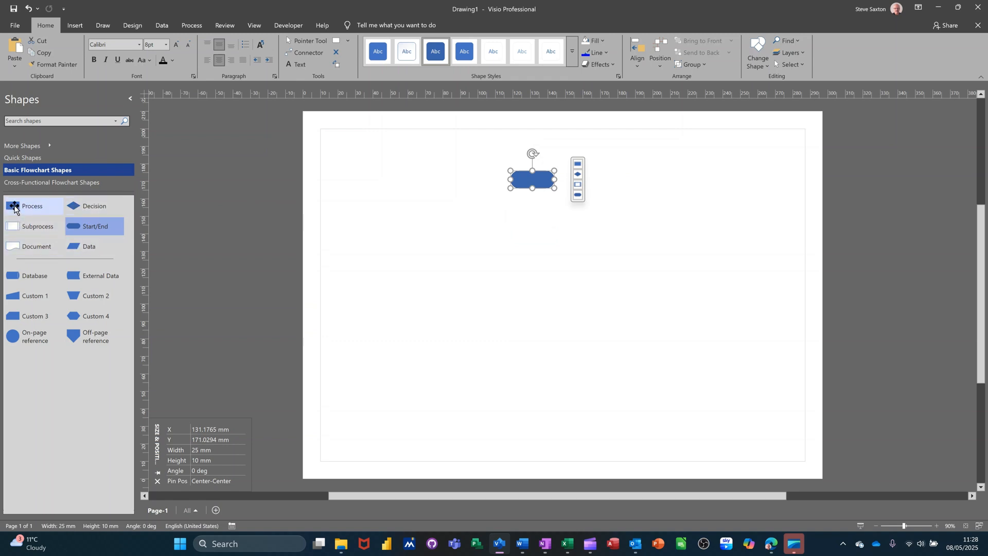
Place a Process shape aligned directly below the Start/End shape and delete it again
left_click_drag(14, 205, 375, 251)
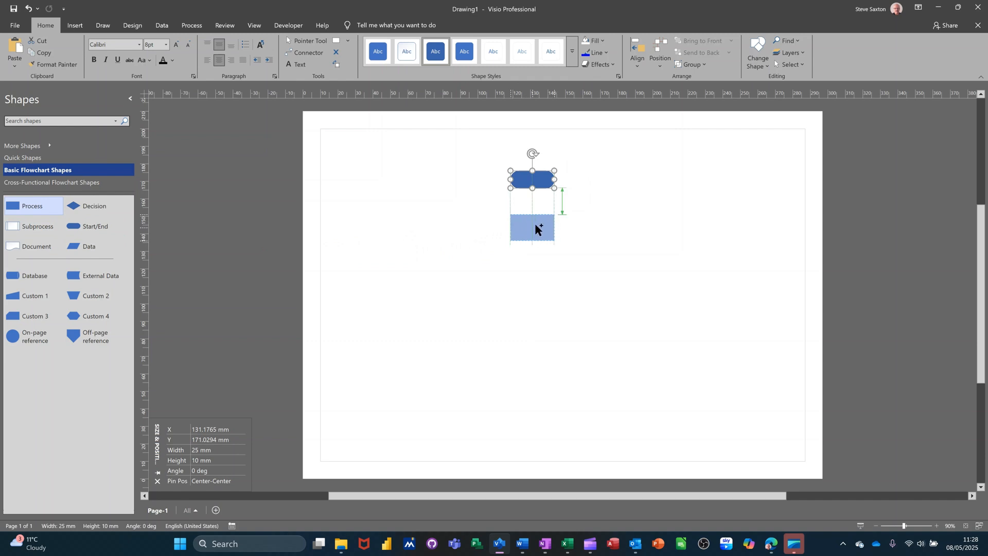
left_click_drag(535, 224, 535, 225)
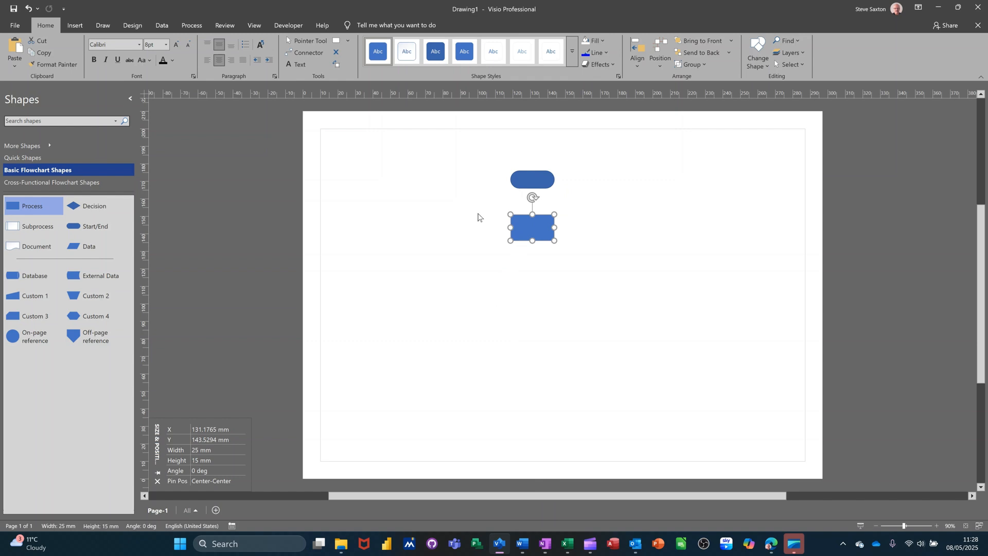
key("Delete")
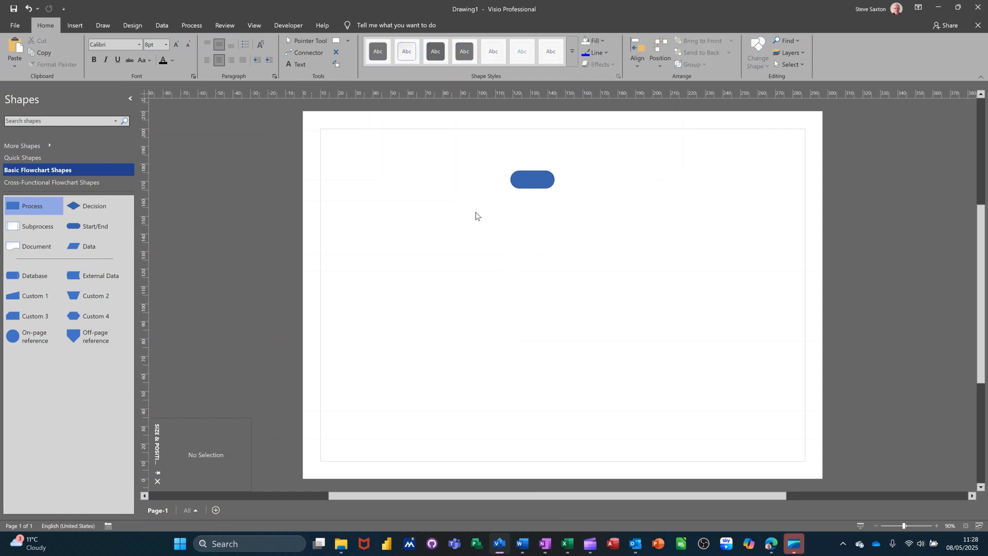
Add an automatically connected Process shape below the selected Start/End shape with the Connector tool active, at about Y 135 mm
left_click(520, 178)
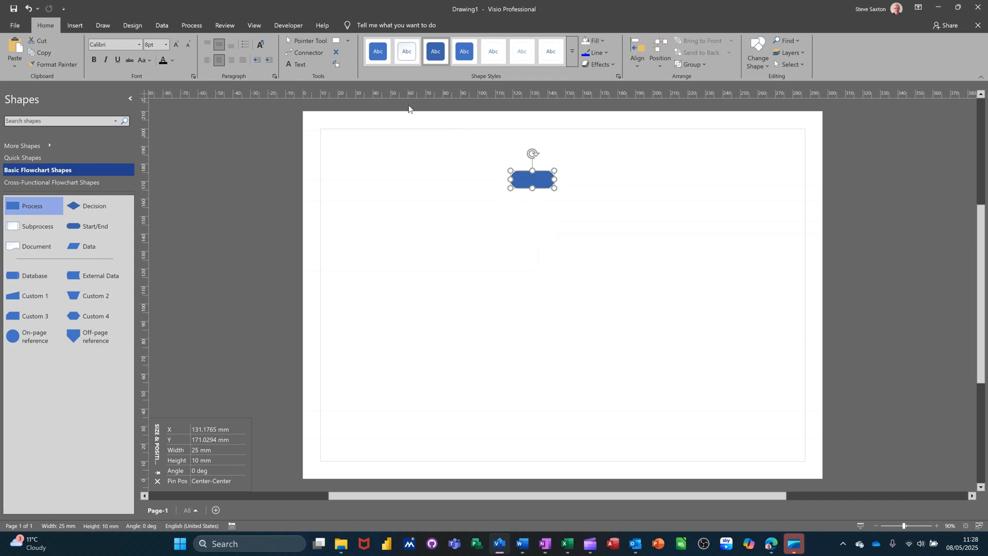
left_click(300, 53)
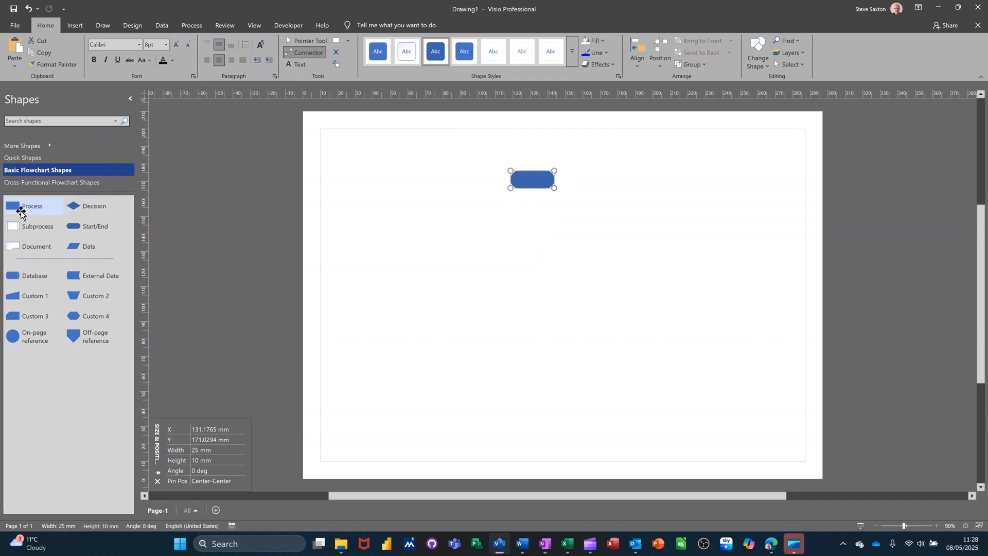
left_click_drag(15, 211, 410, 249)
left_click_drag(492, 249, 532, 240)
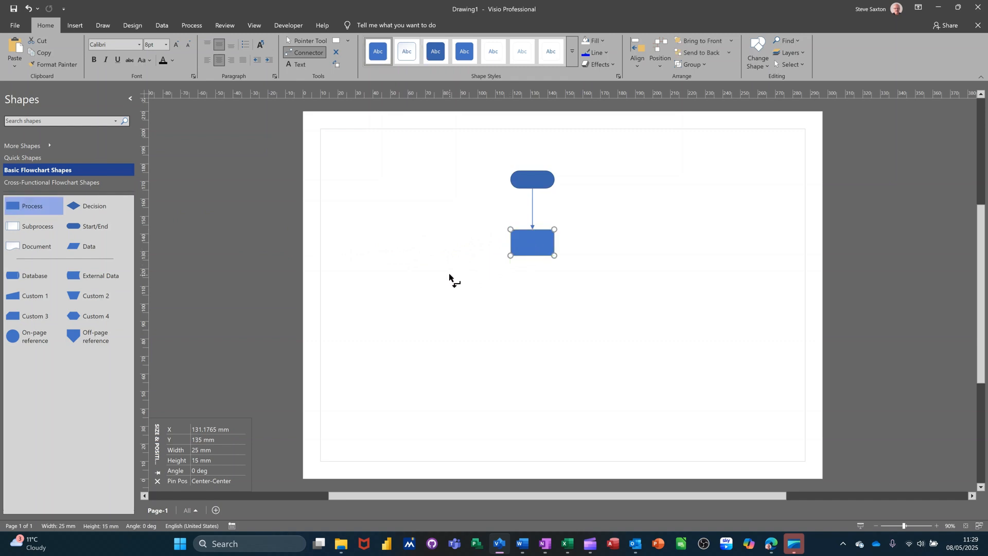
Nudge the connected Process shape right and left in small increments, ending slightly right of the Start/End shape's centre
key("ctrl+z")
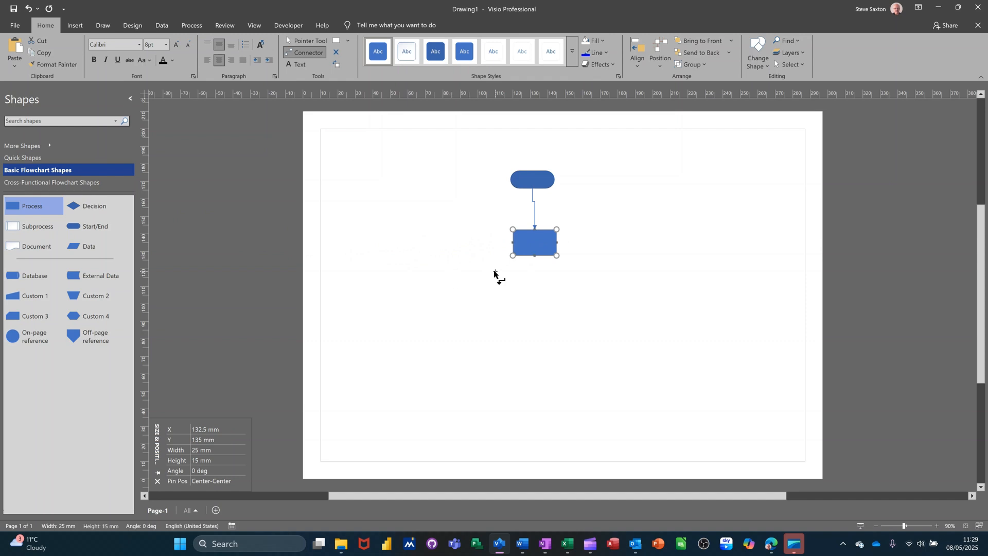
key("Right")
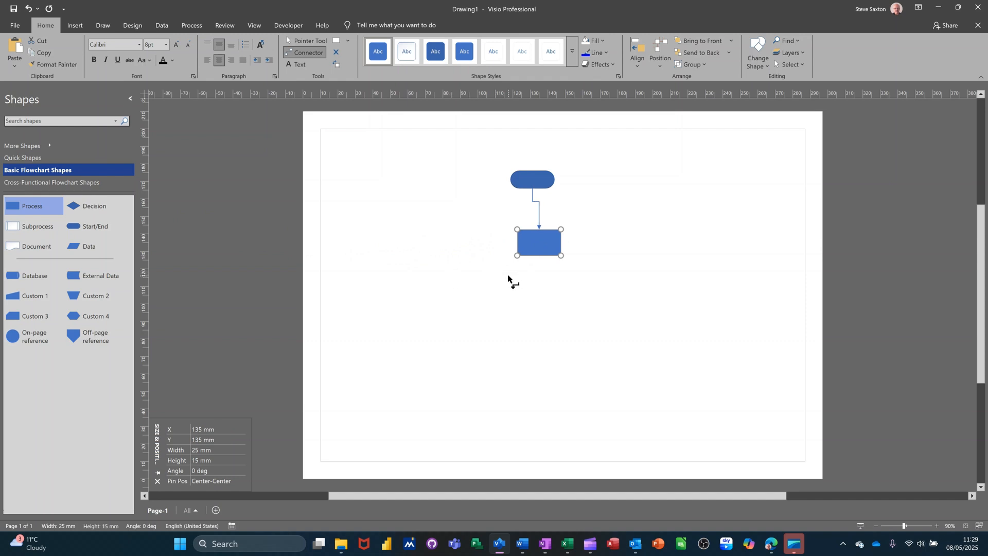
key("Right")
key("Left")
key("Left")
key("Left")
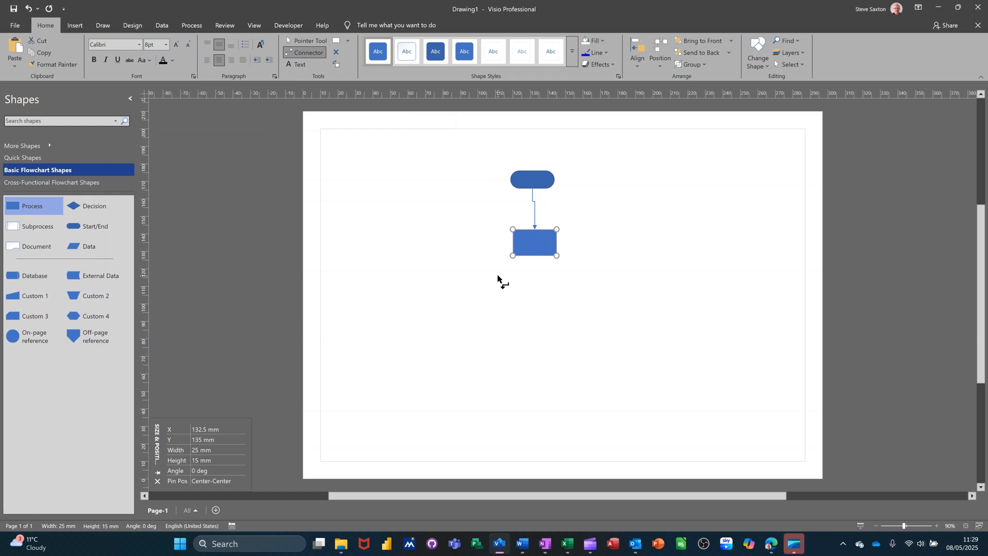
key("Left")
key("Left")
key("Left")
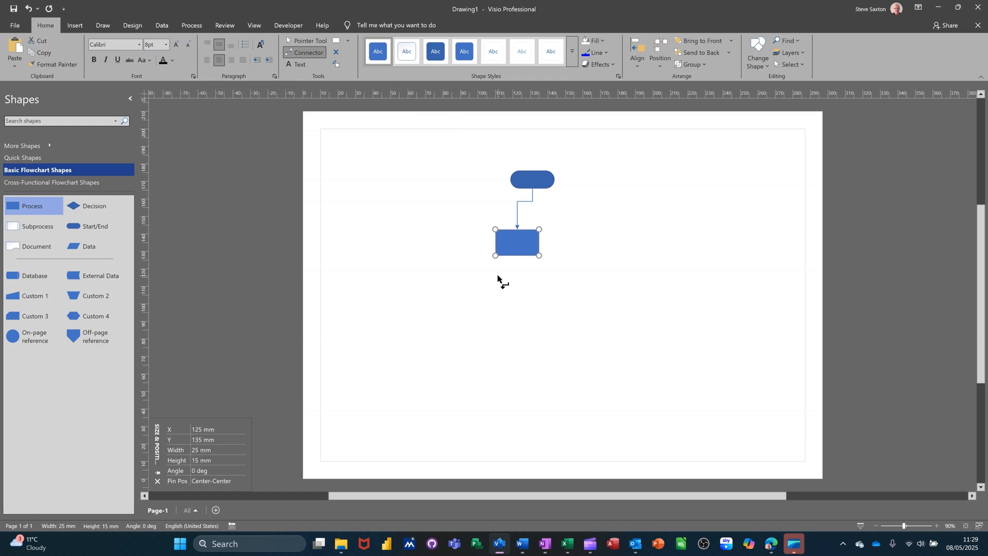
key("Left")
key("Right")
key("Right")
key("Right")
key("Right")
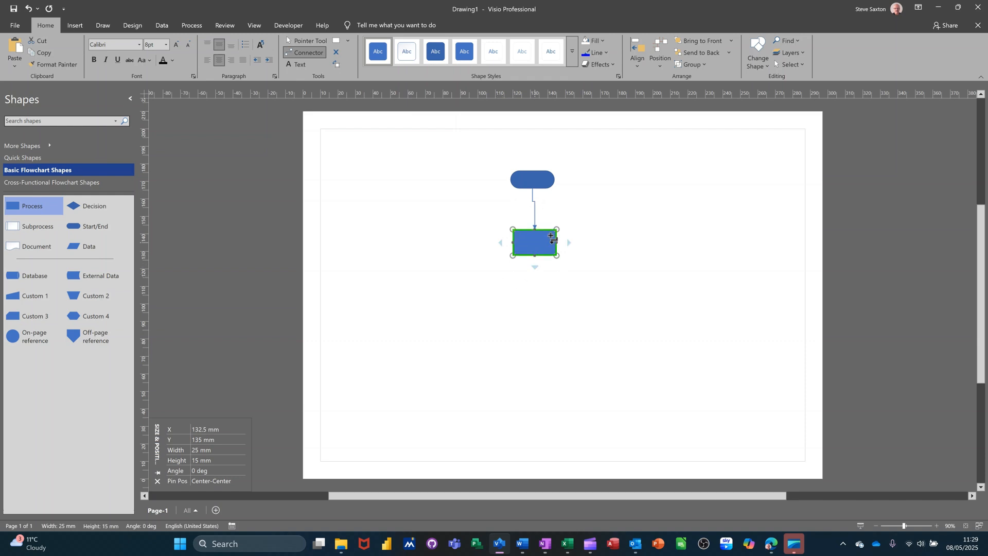
Delete the Start/End shape and undo that deletion
left_click(527, 180)
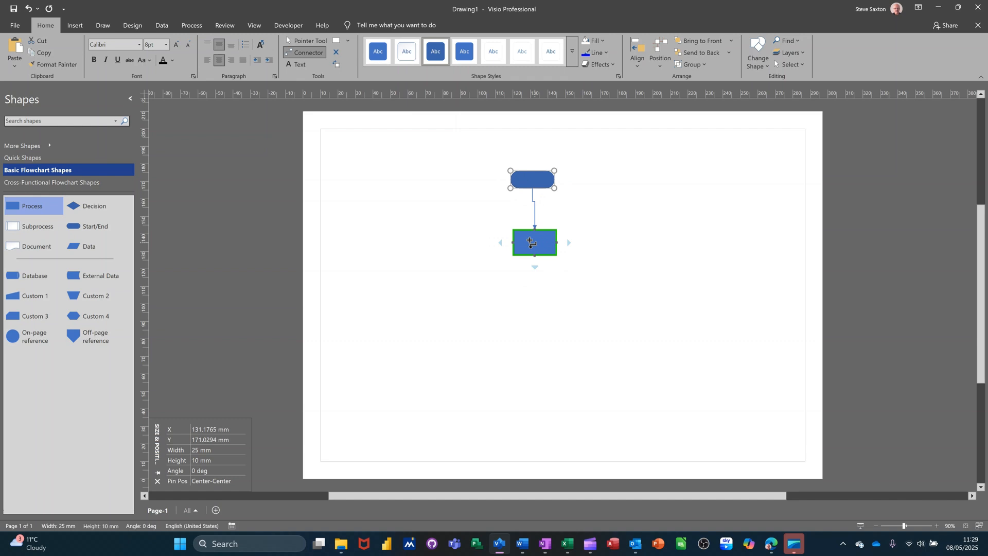
key("Delete")
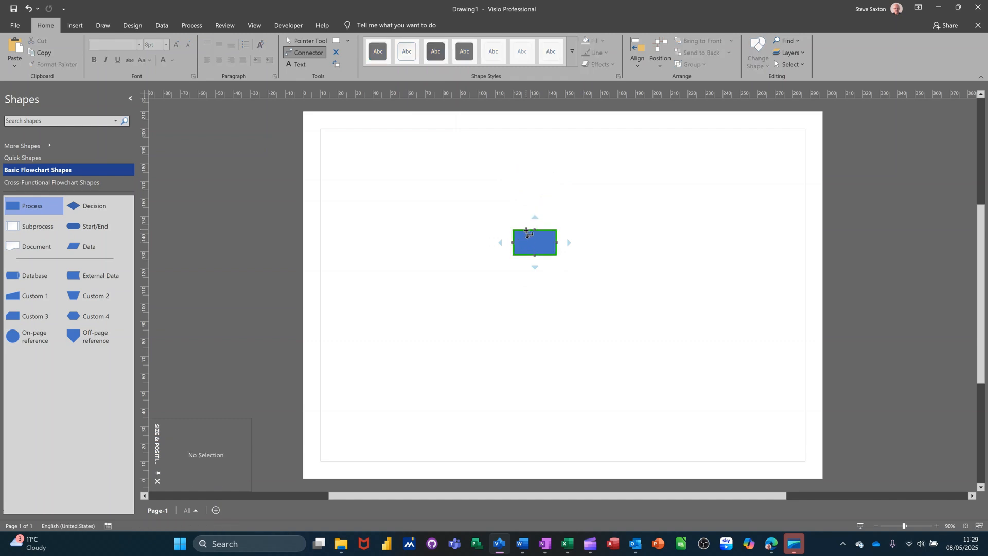
key("ctrl+z")
Delete the Process shape below the Start/End shape and switch back to the Pointer Tool
left_click(536, 242)
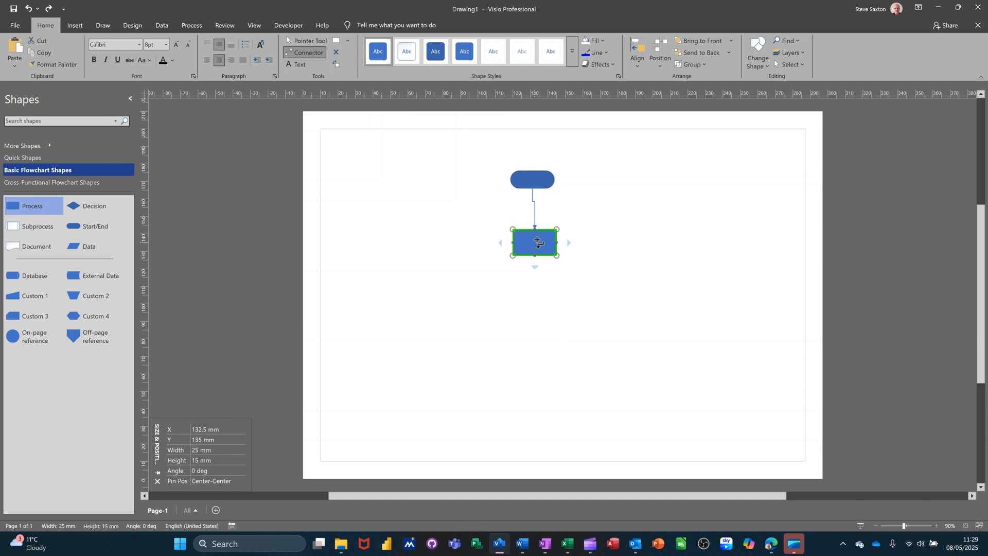
key("Delete")
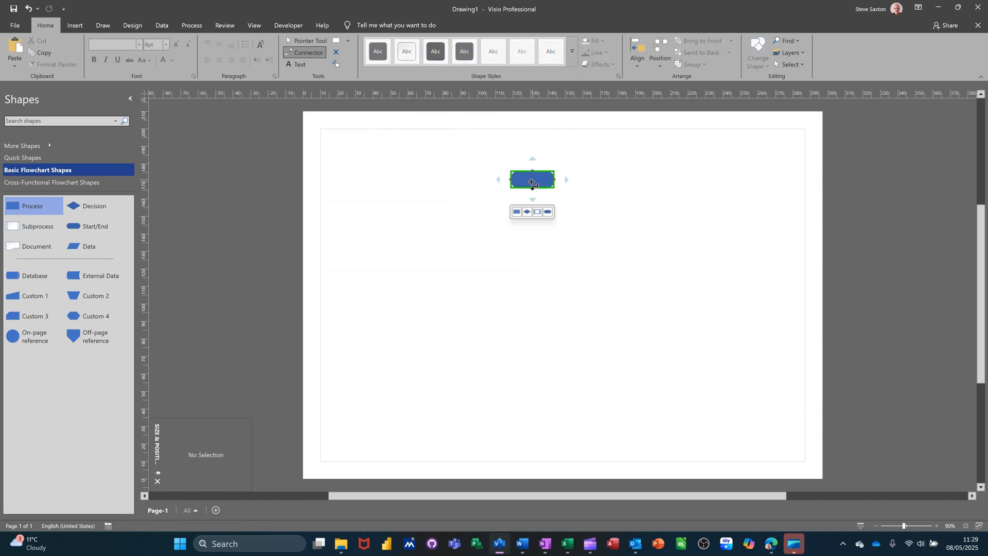
left_click(298, 43)
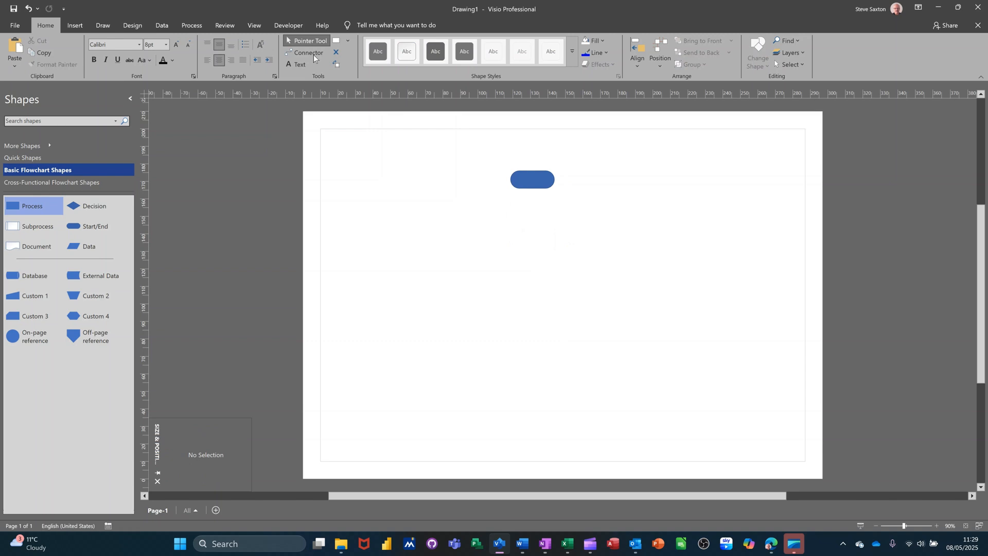
Add an auto-connected Process shape below the Start/End shape and an auto-connected Decision shape below that Process
left_click(523, 181)
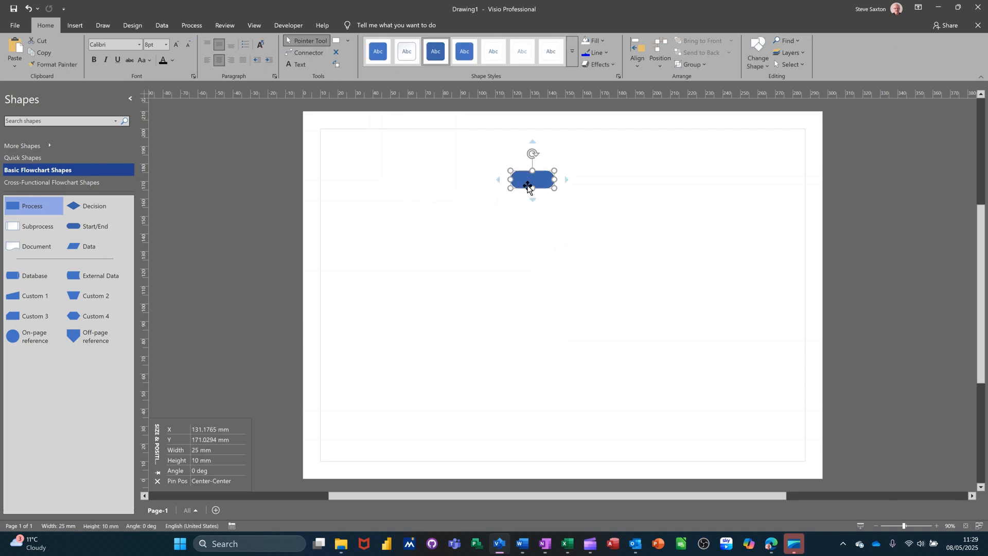
mouse_move(532, 201)
left_click(517, 214)
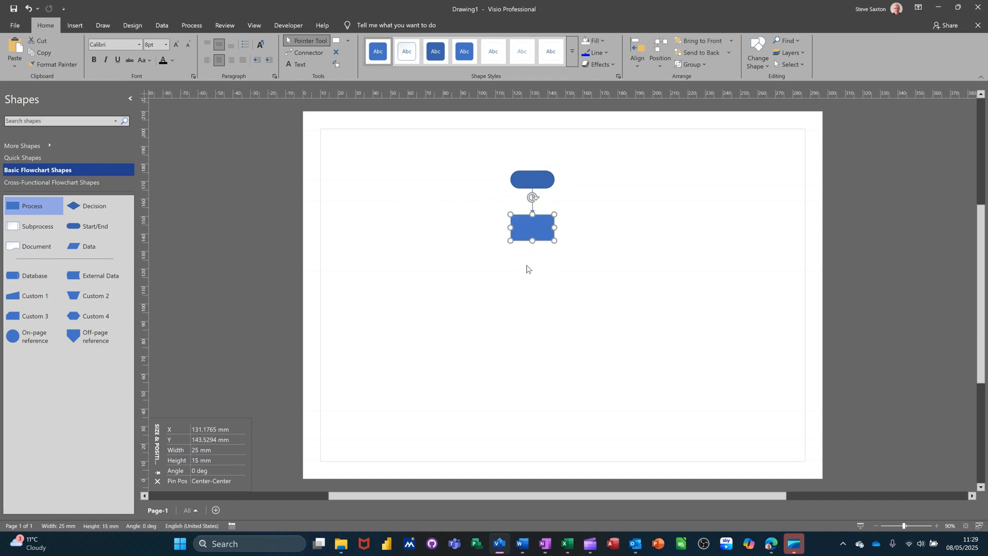
mouse_move(533, 252)
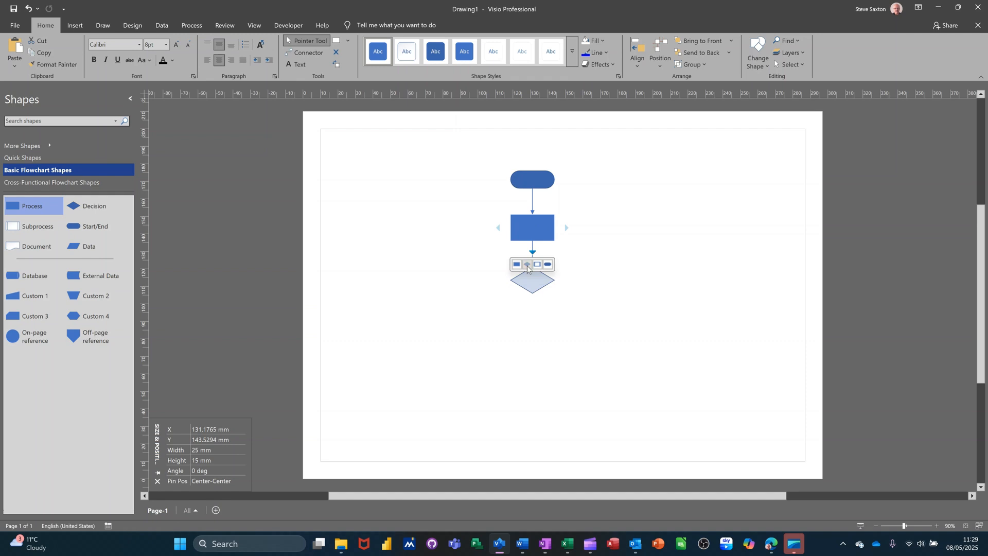
left_click(528, 265)
Add a connected Process shape right of the Decision and draw a connector from its right side to the first Process shape's right side
mouse_move(568, 281)
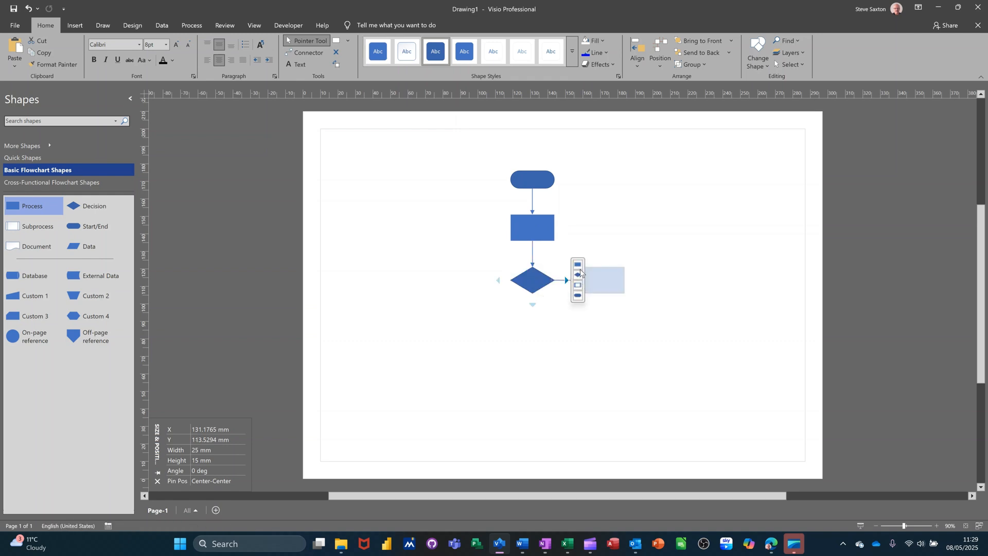
left_click(578, 265)
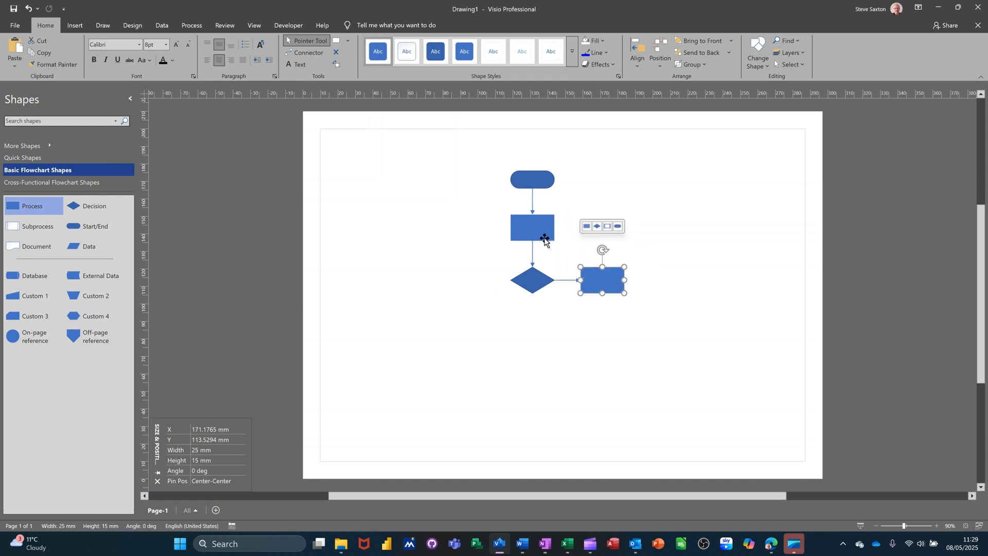
left_click(304, 53)
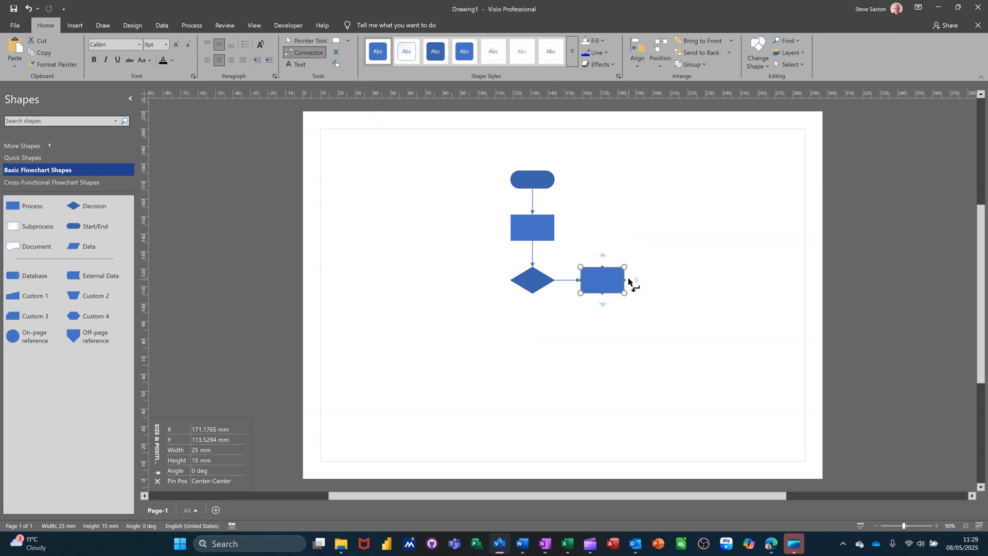
left_click_drag(627, 282, 554, 228)
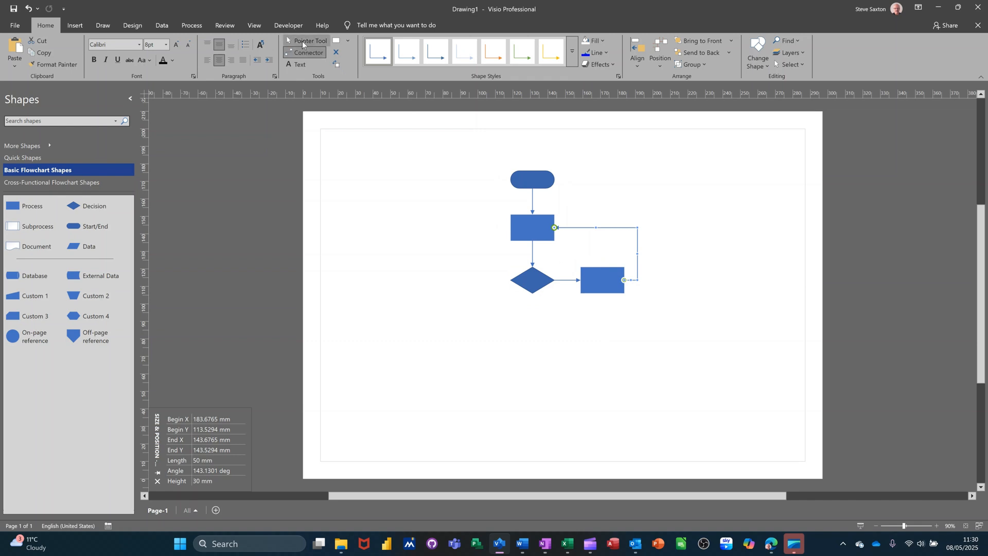
With the Pointer Tool, add an auto-connected Process shape below the Decision and an auto-connected Start/End shape below that Process
left_click(305, 41)
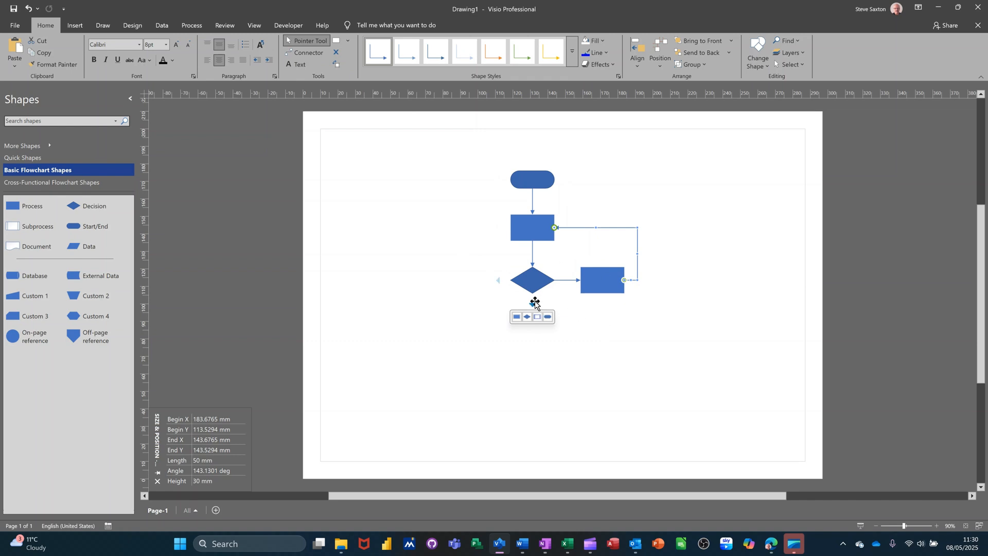
left_click(517, 318)
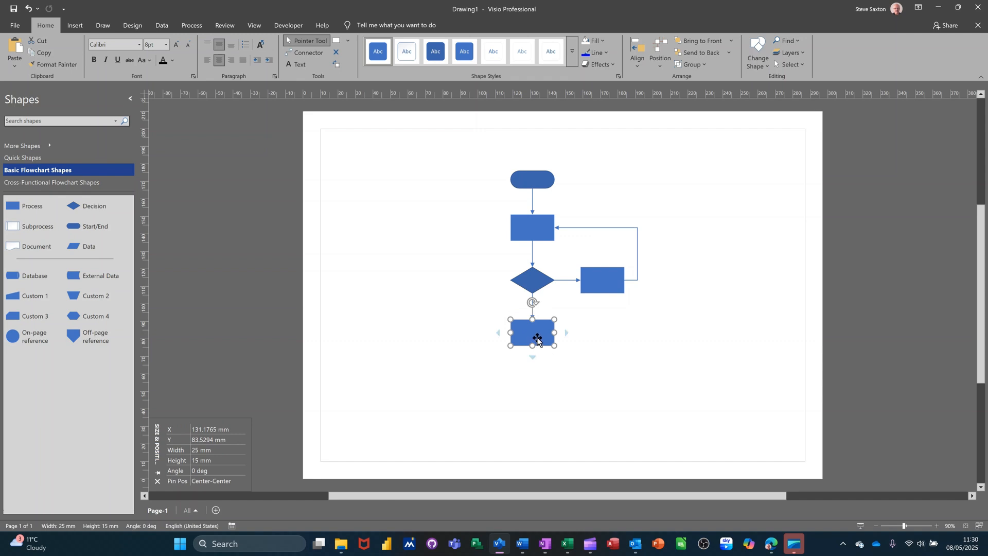
mouse_move(531, 359)
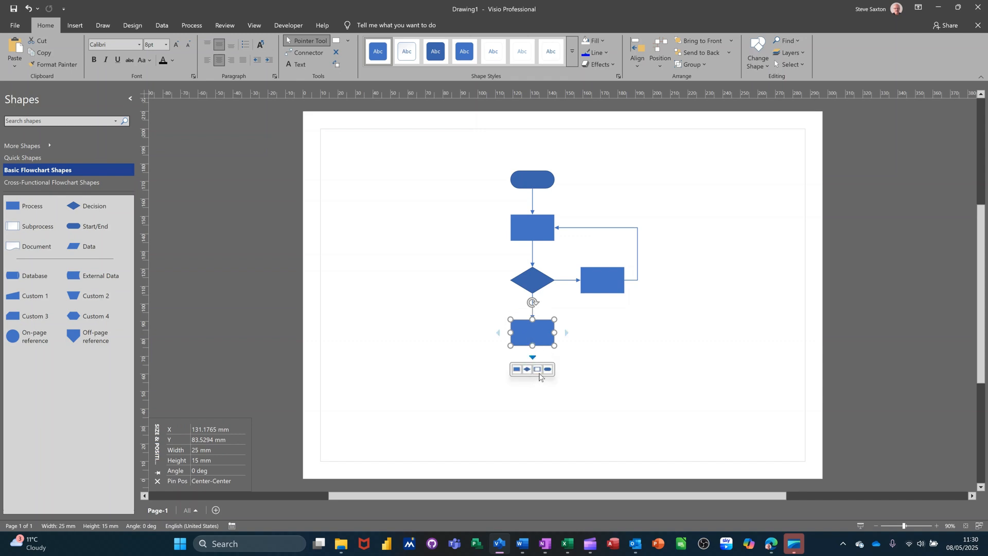
left_click(549, 369)
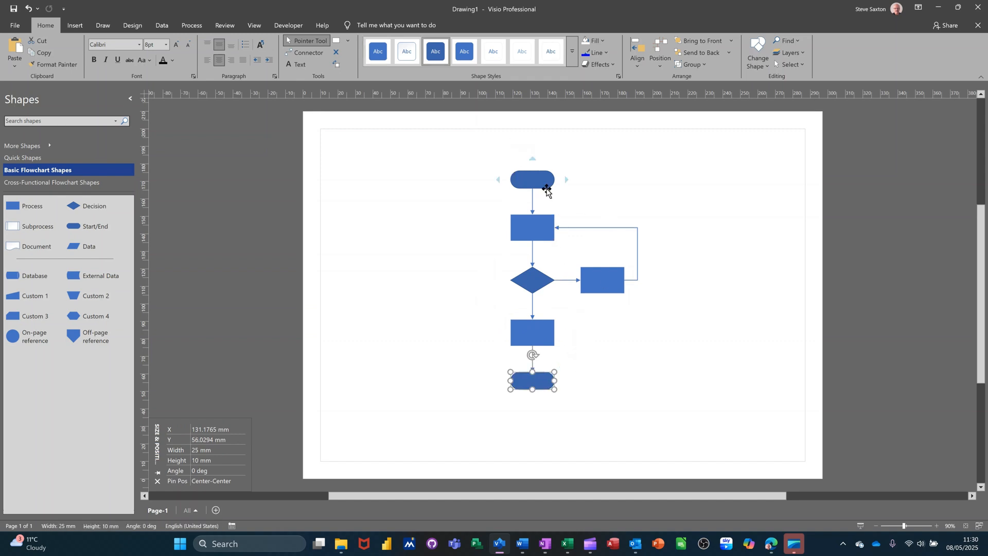
Label the first Start/End shape "Induction" and the Process shape directly below it "Process A"
left_click(530, 180)
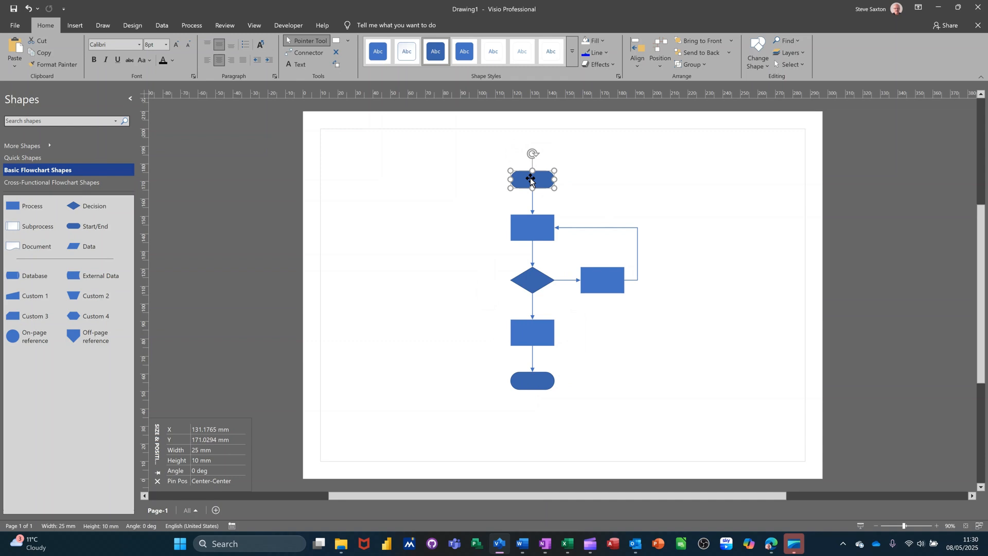
double_click(530, 179)
type("Induct")
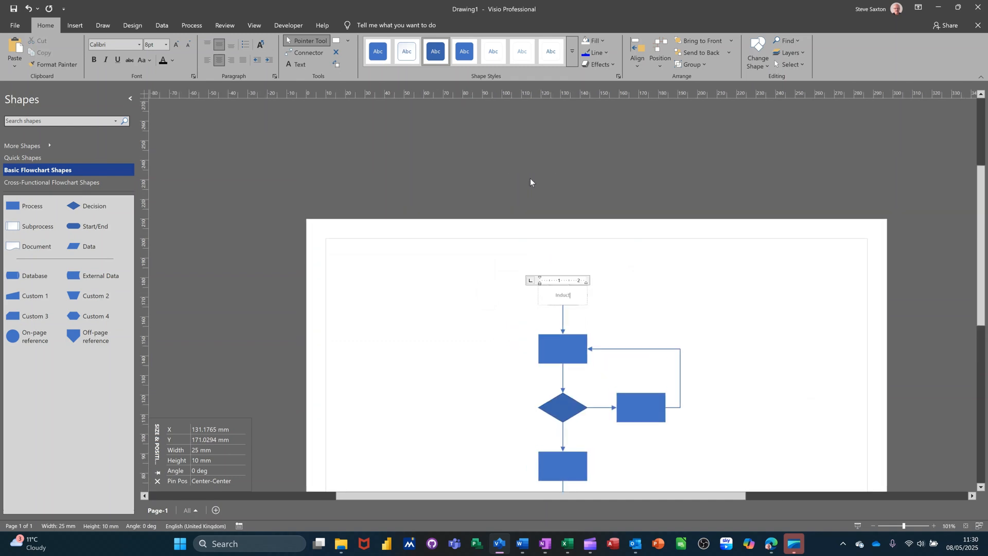
type("ion")
left_click(648, 306)
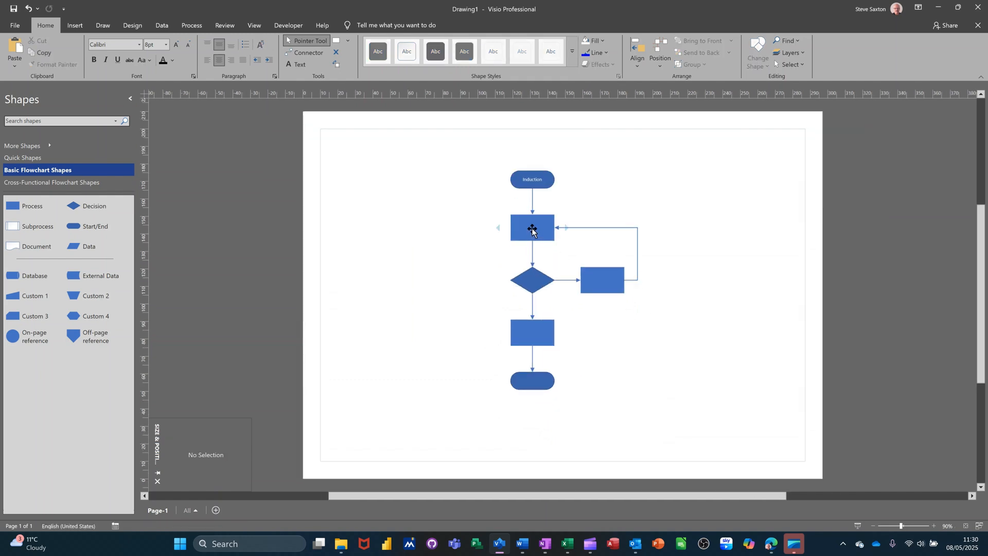
left_click(532, 231)
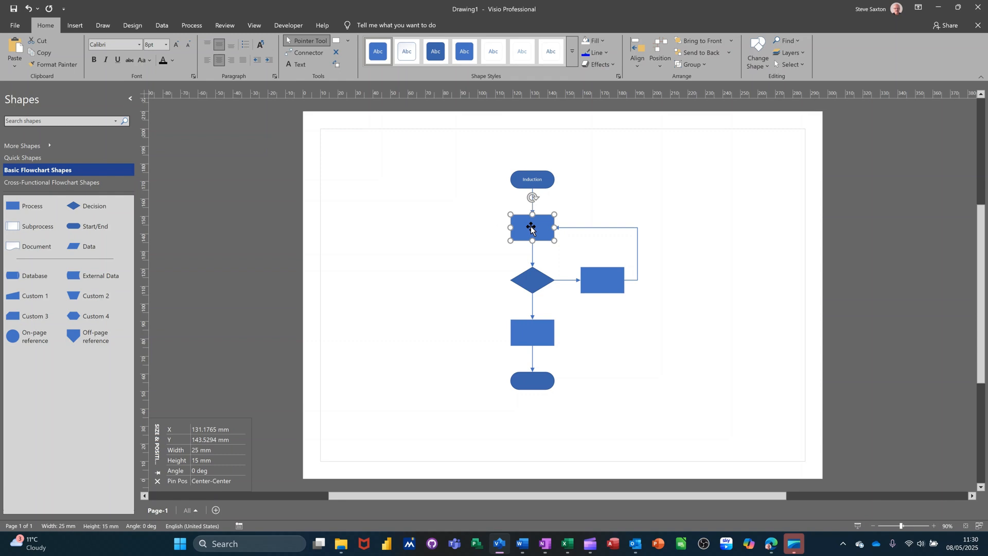
type("Process A")
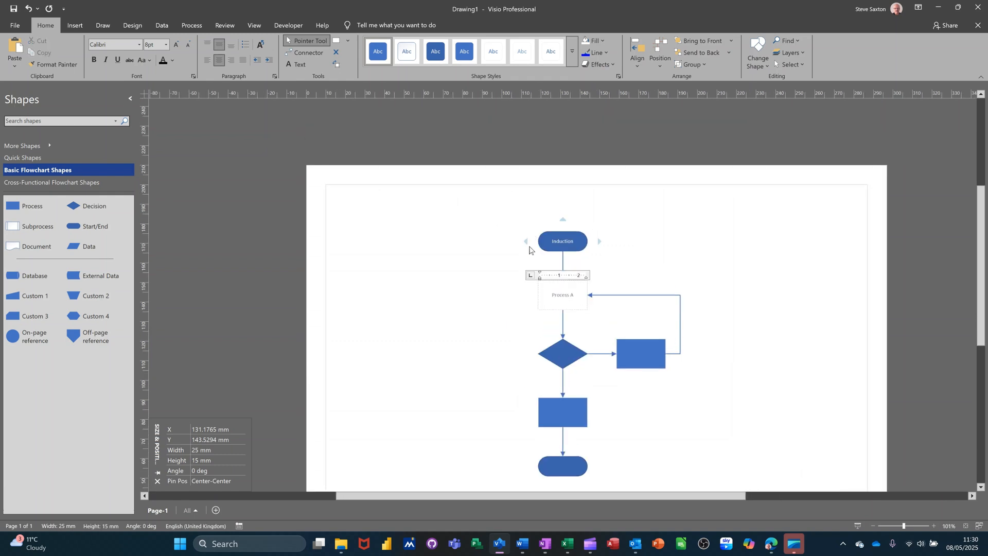
Label the Decision shape "Ques" and the Process shape beside it "Review"
left_click(561, 351)
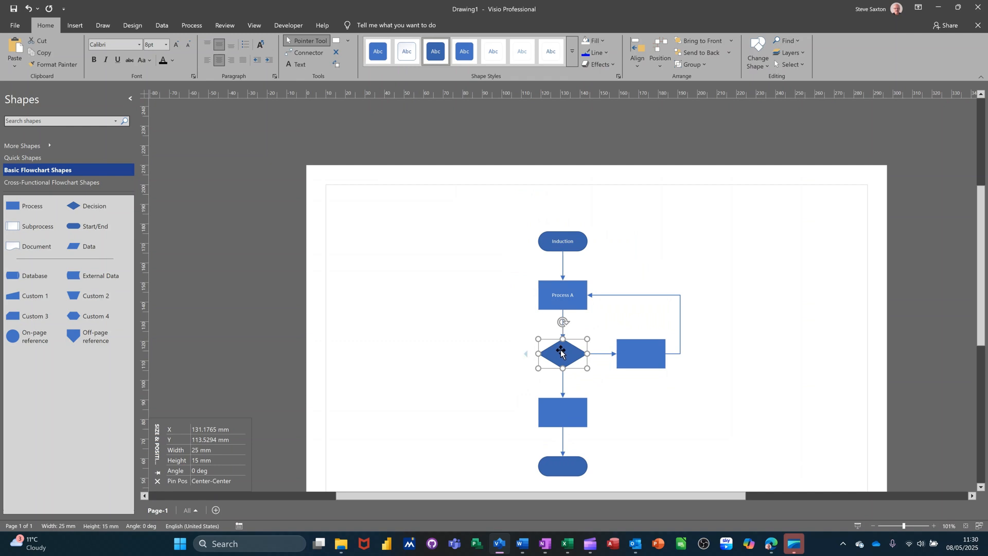
double_click(561, 351)
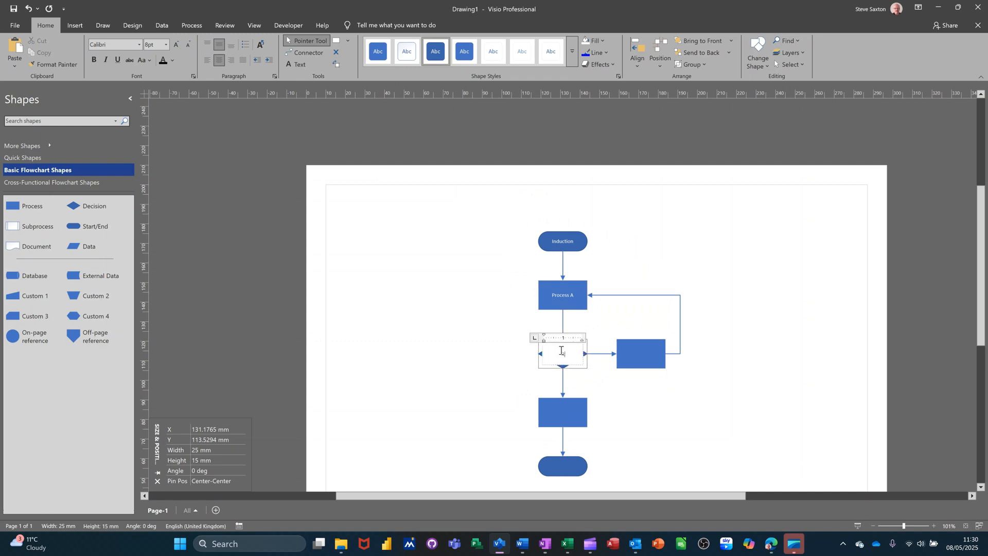
left_click(635, 350)
type("Review")
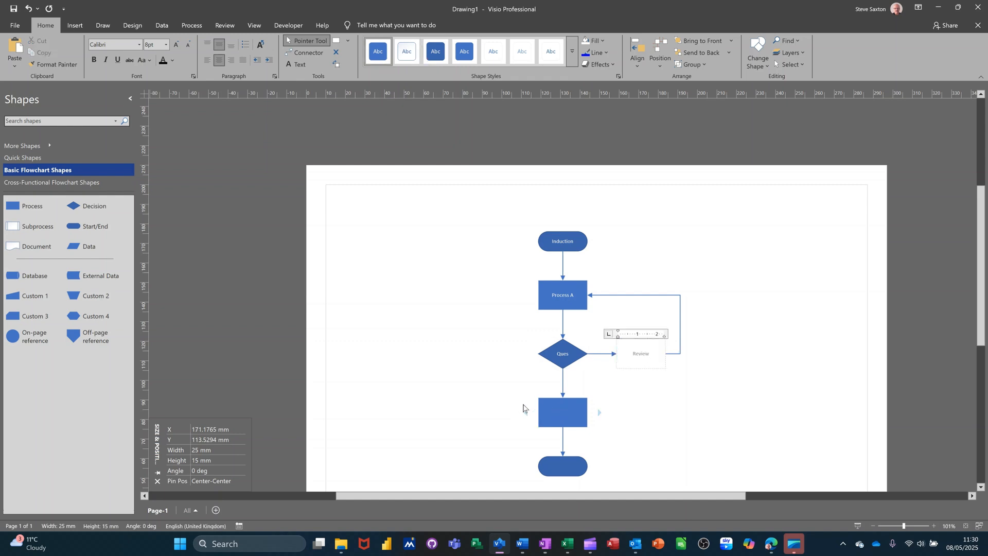
Label the Process shape below the Decision "Process B" and the final Start/End shape "End"
left_click(558, 402)
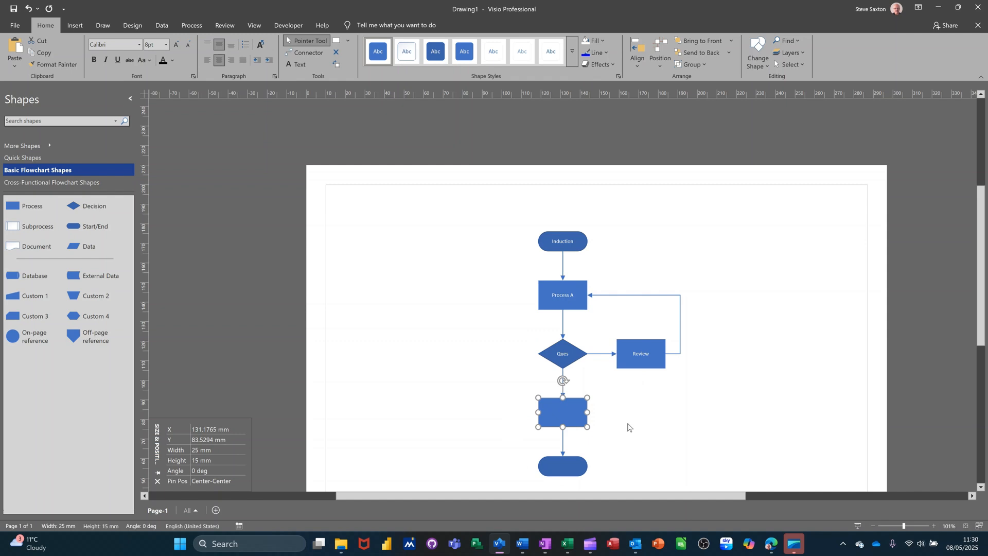
type("Process B")
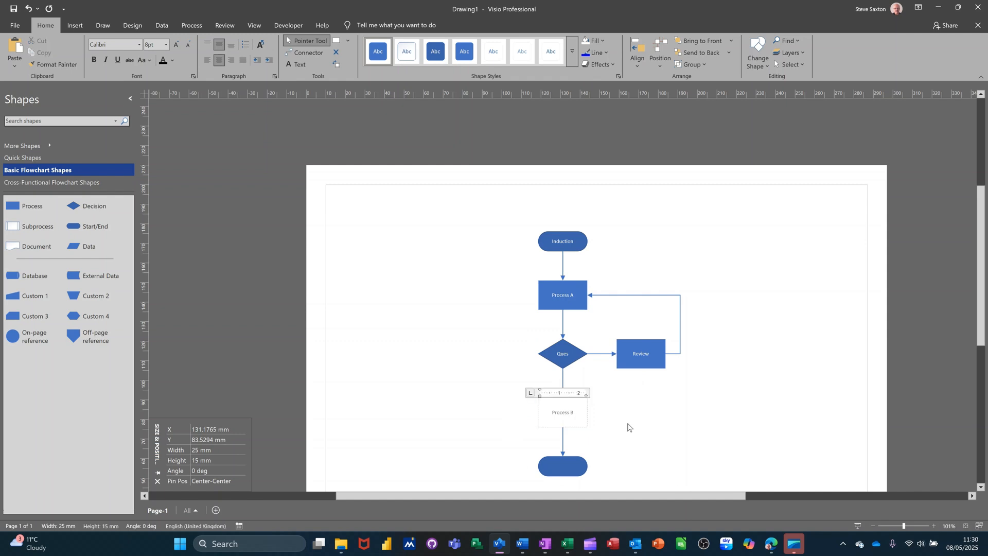
left_click(547, 464)
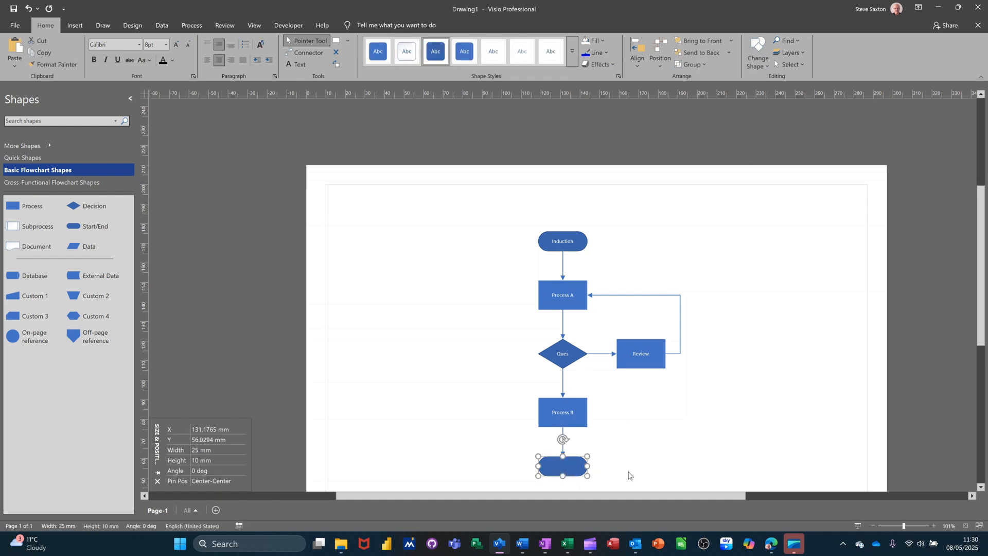
type("End")
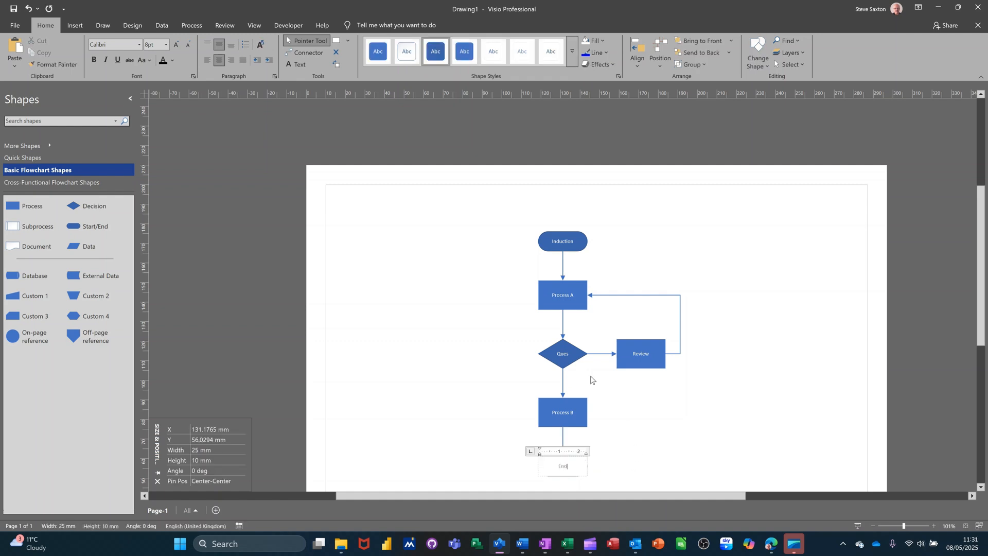
left_click(459, 296)
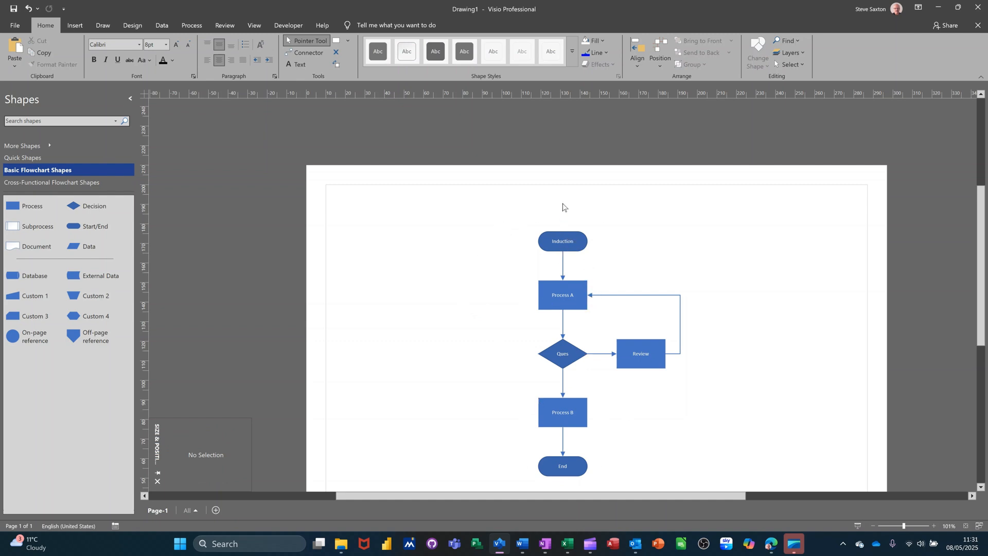
Show the Shape Data and examine the fields of the Induction, Process A, Review and Ques shapes, finishing with Process A selected
left_click(255, 25)
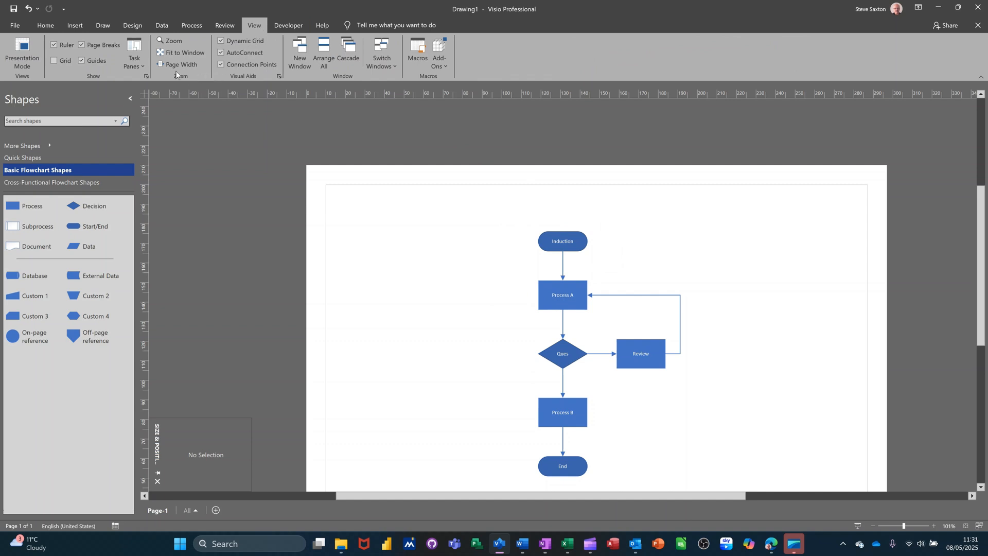
left_click(142, 66)
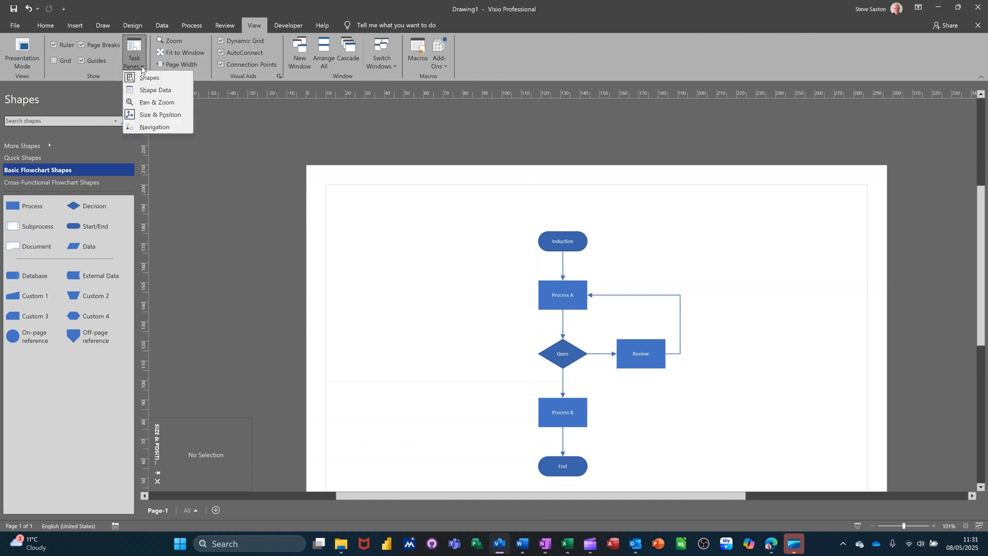
left_click(160, 91)
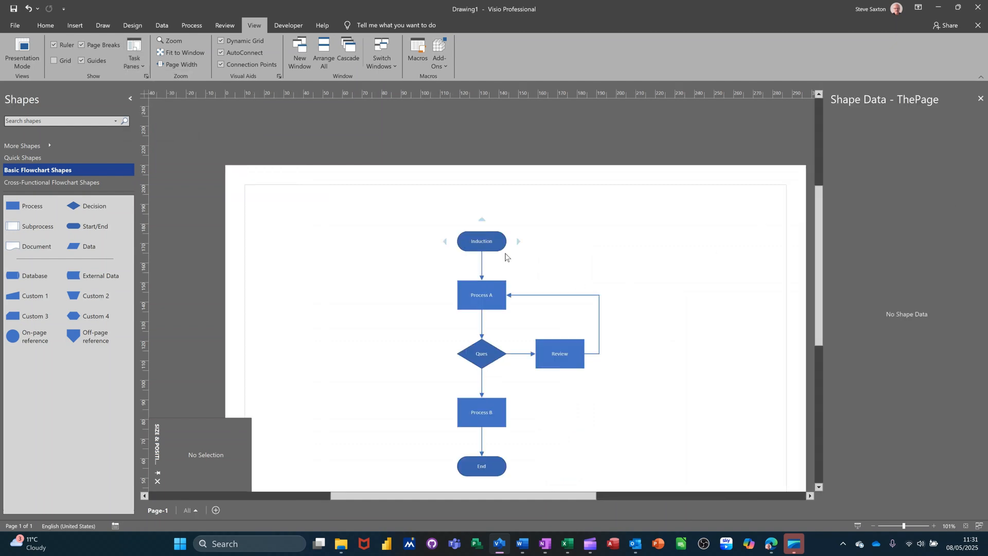
left_click(494, 242)
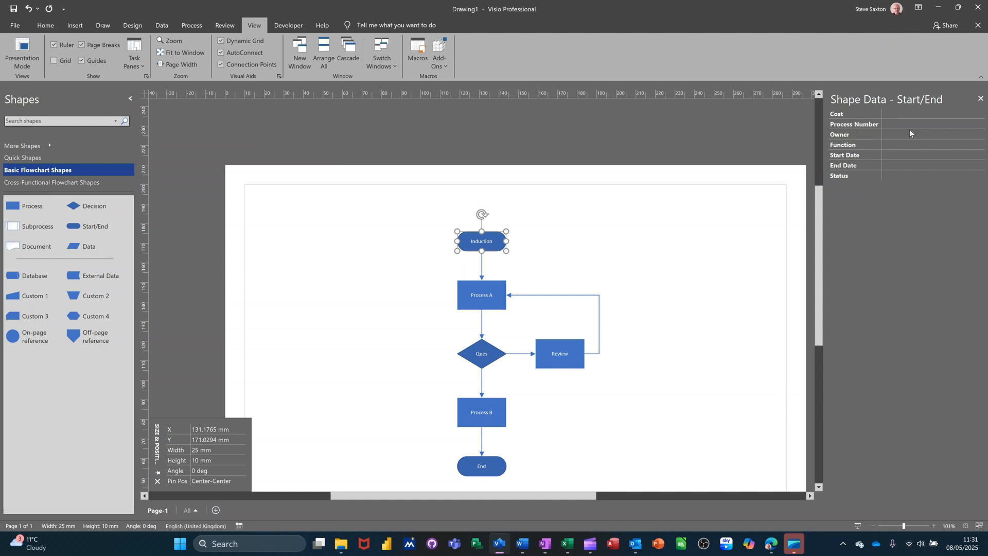
left_click(468, 299)
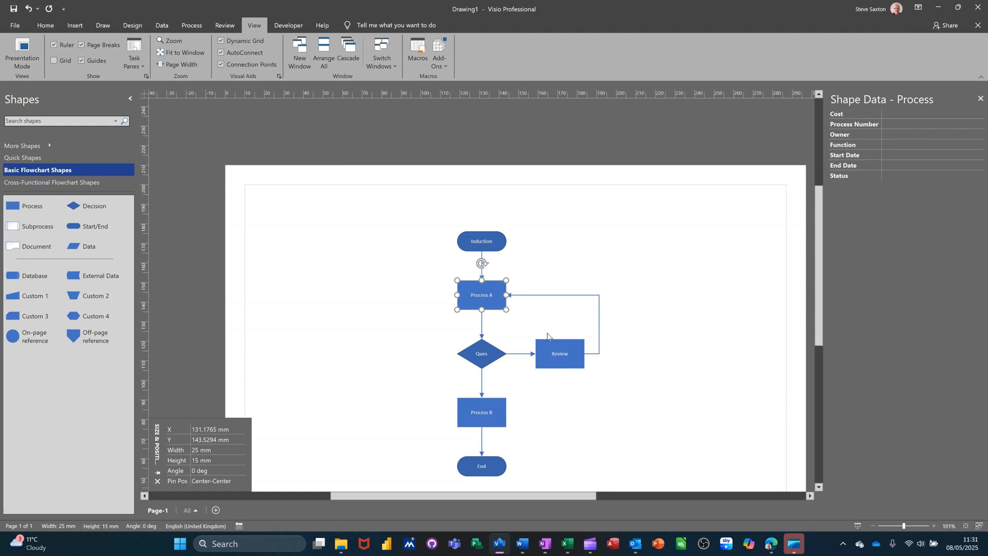
left_click(550, 349)
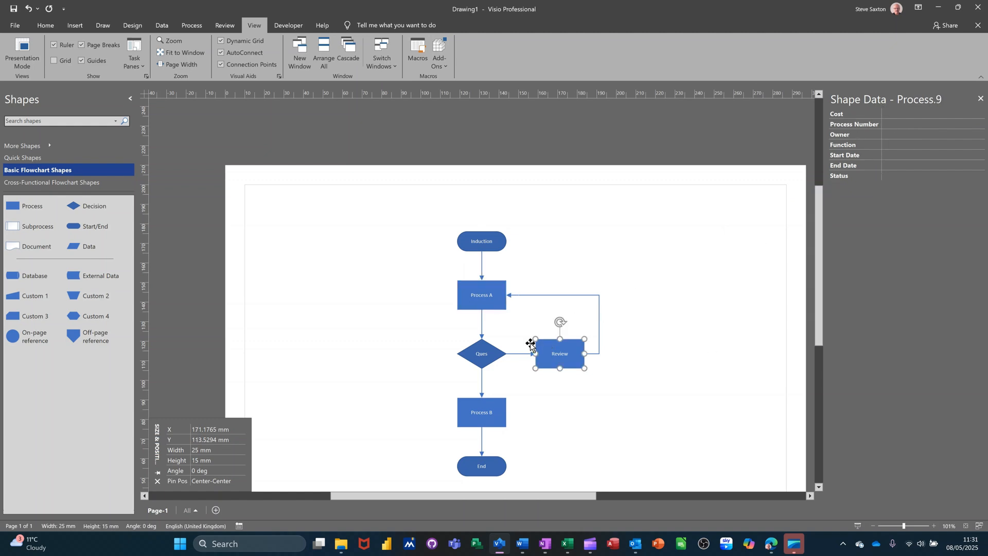
left_click(478, 355)
left_click(479, 291)
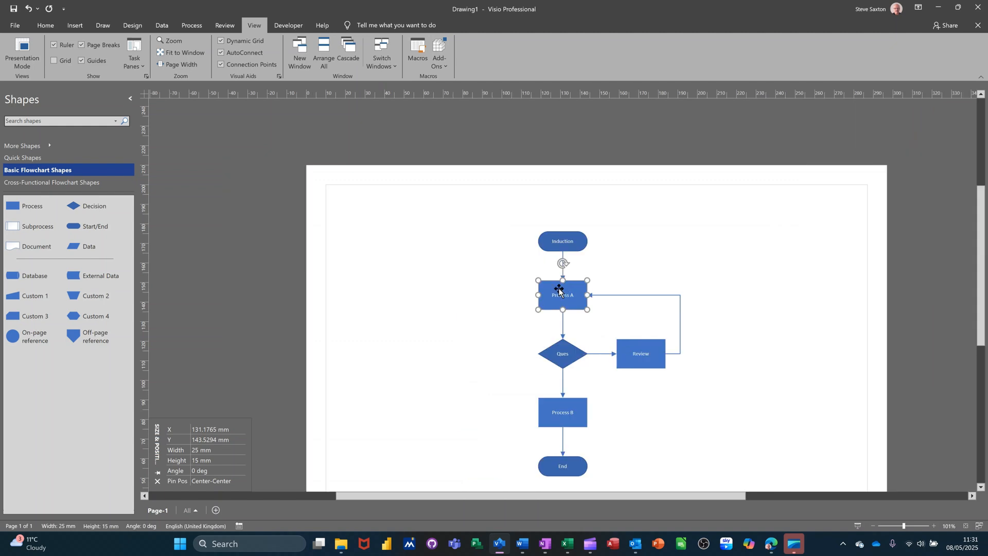
Examine the Cost and Process Number properties and the rest of the property list in Define Shape Data for Process A
right_click(559, 290)
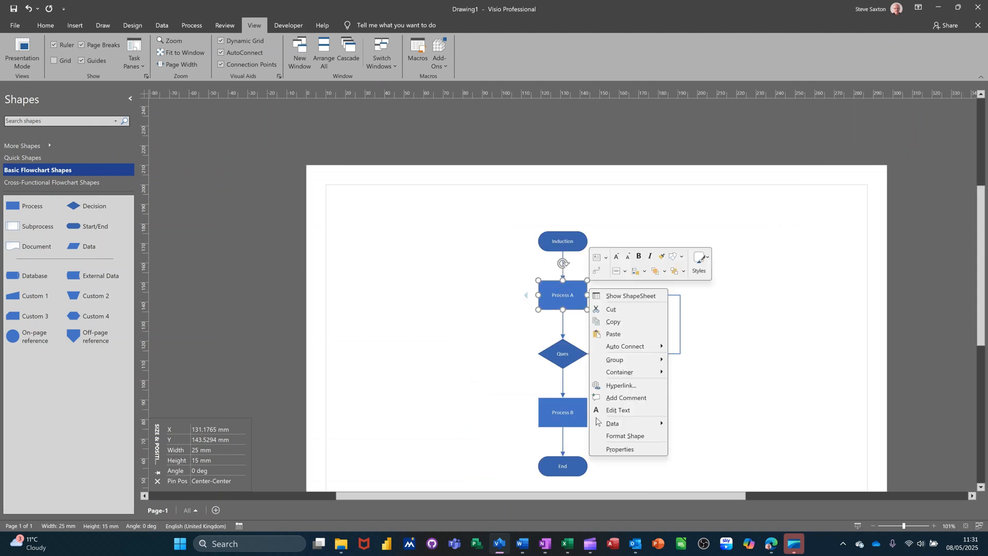
mouse_move(618, 428)
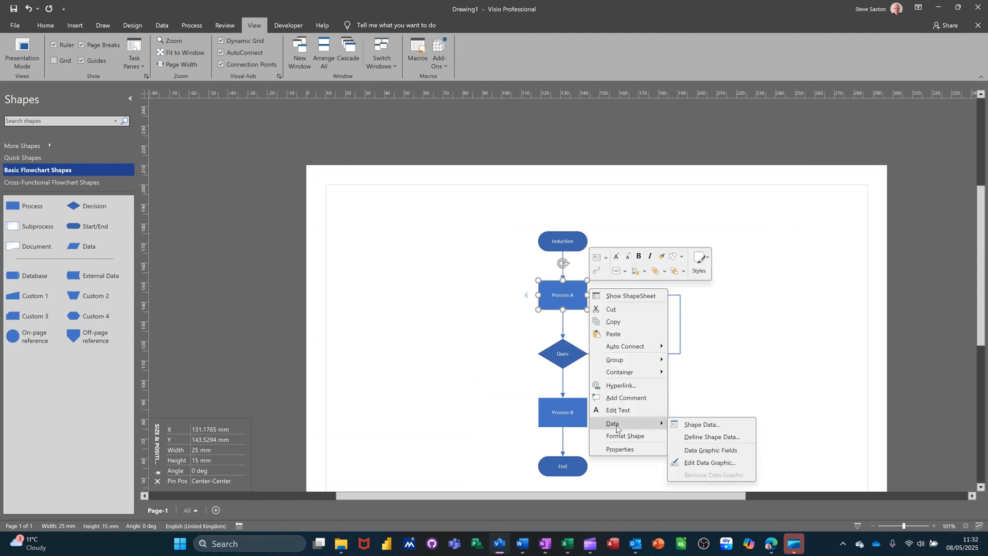
left_click(697, 437)
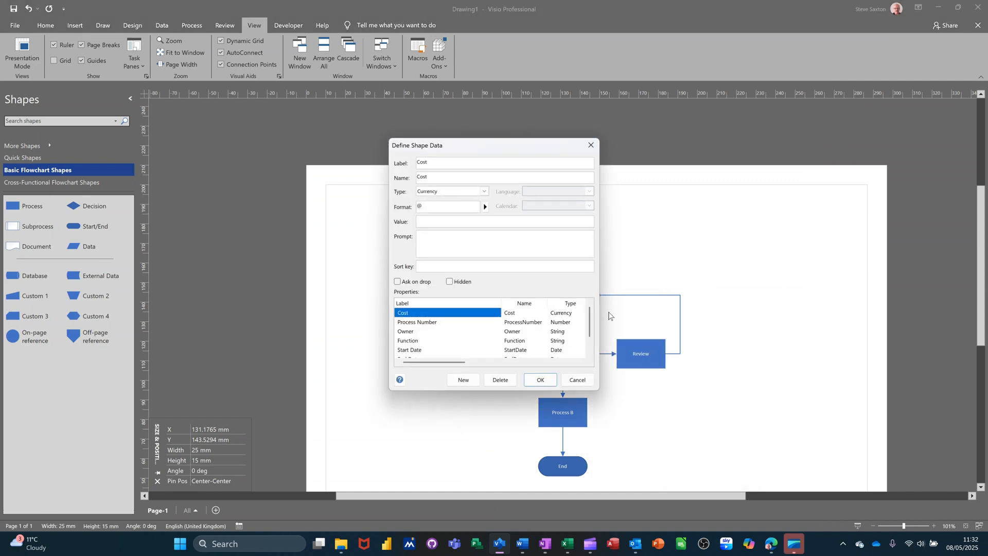
left_click(417, 324)
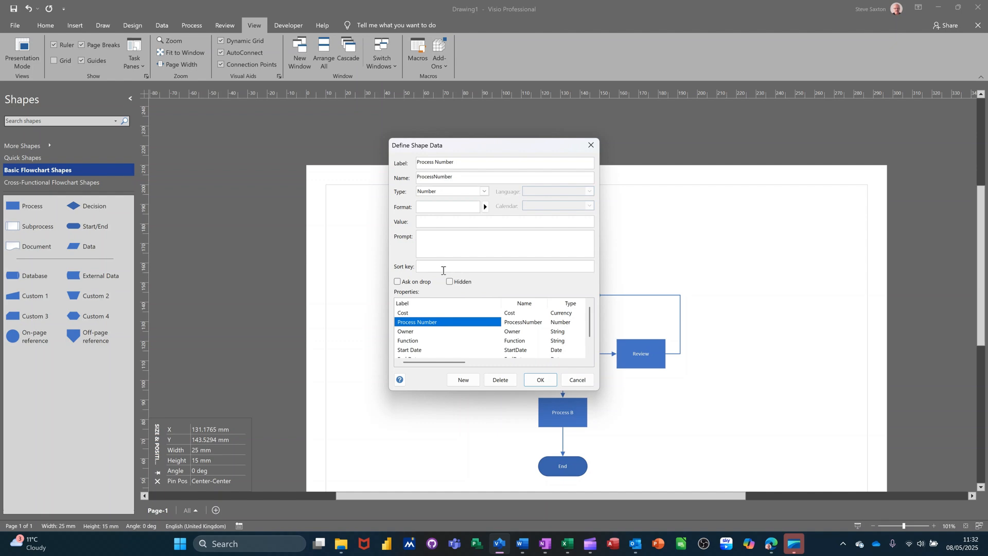
left_click(408, 315)
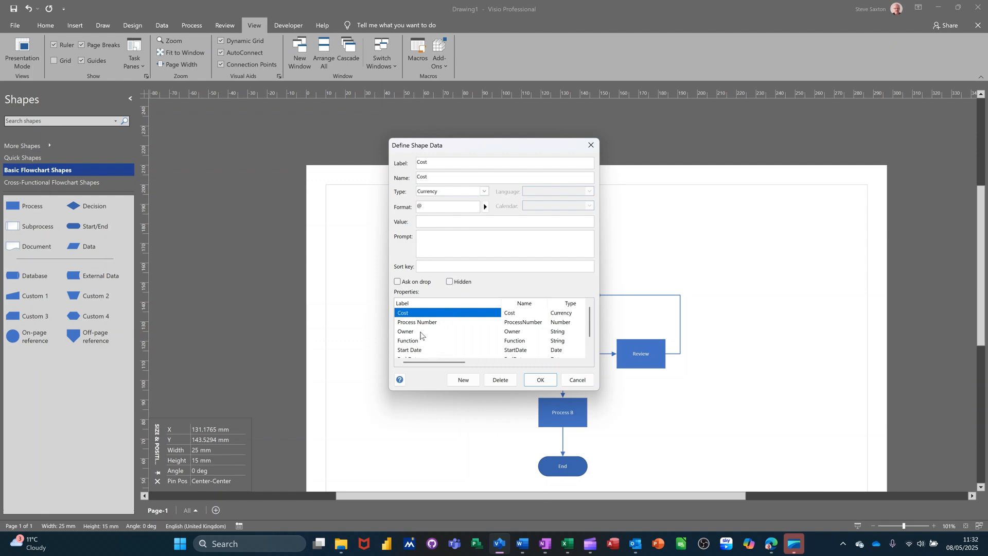
left_click(433, 324)
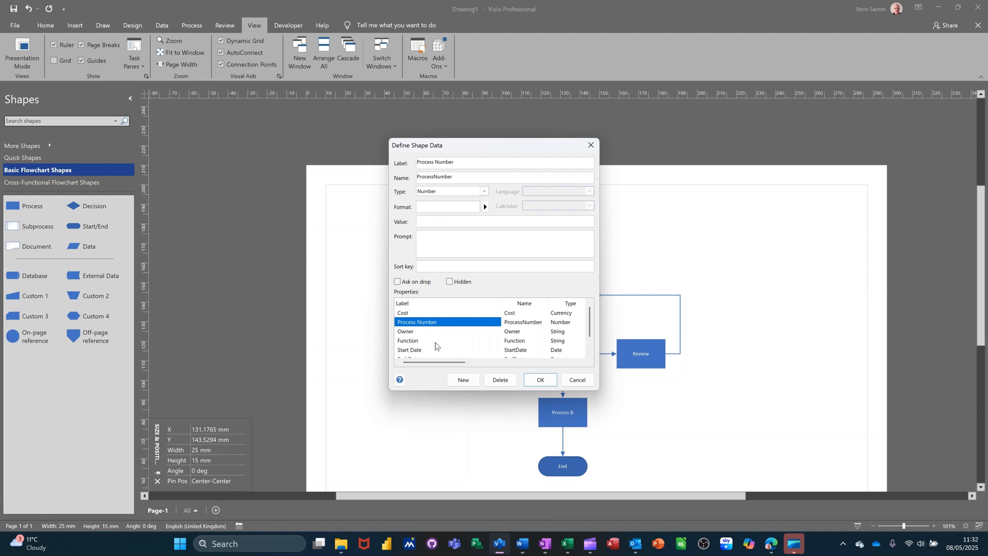
scroll(438, 346, "down", 1)
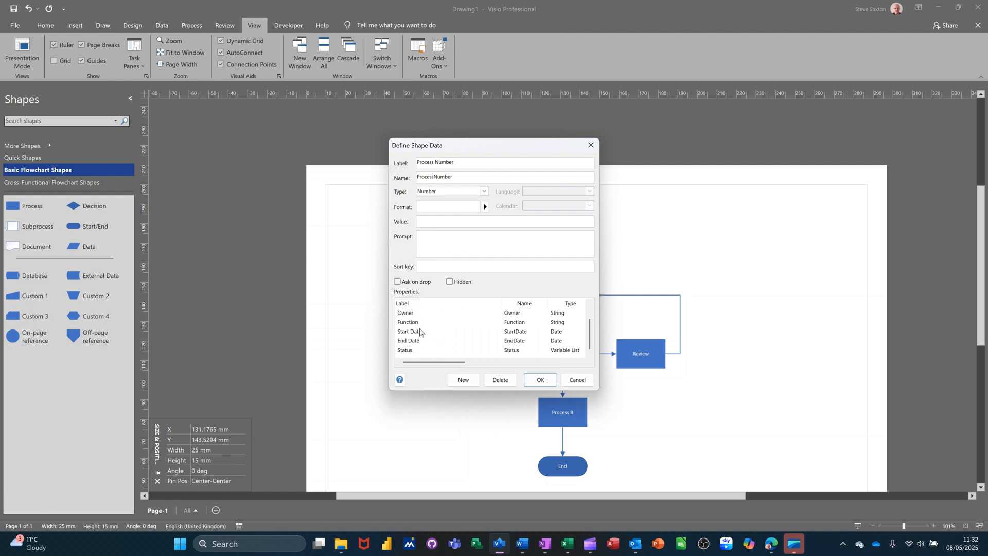
scroll(422, 332, "up", 1)
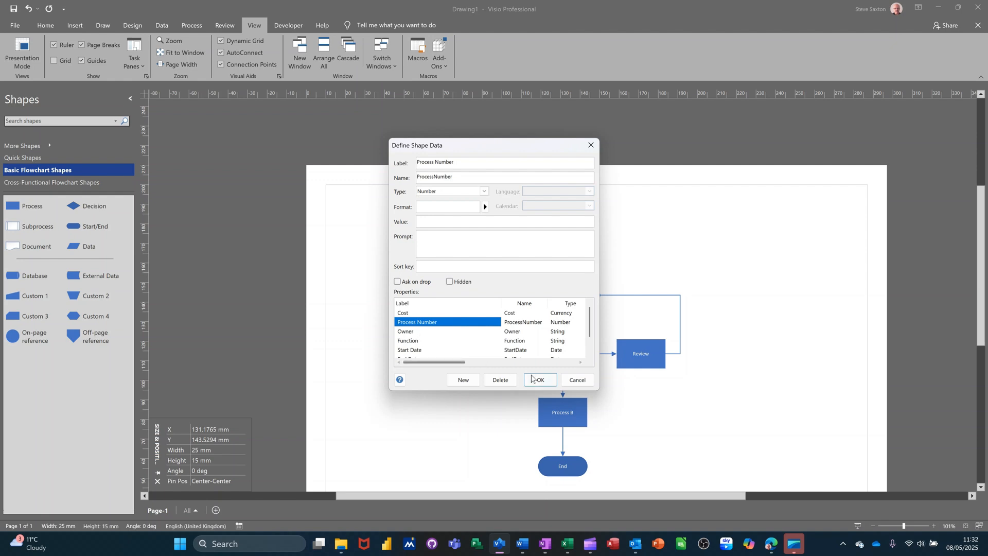
left_click(540, 379)
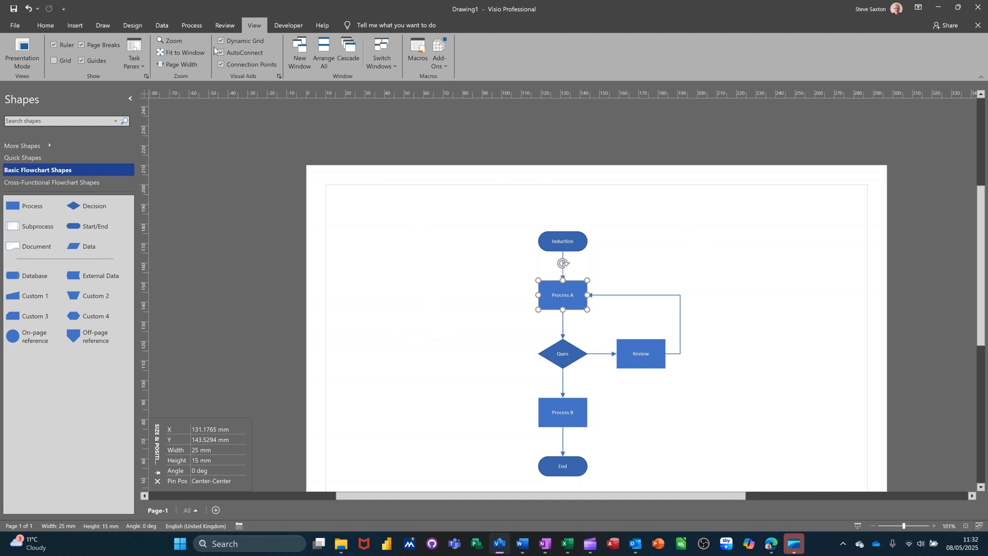
Apply the world map background design to the page and check the background page it is placed on
left_click(133, 26)
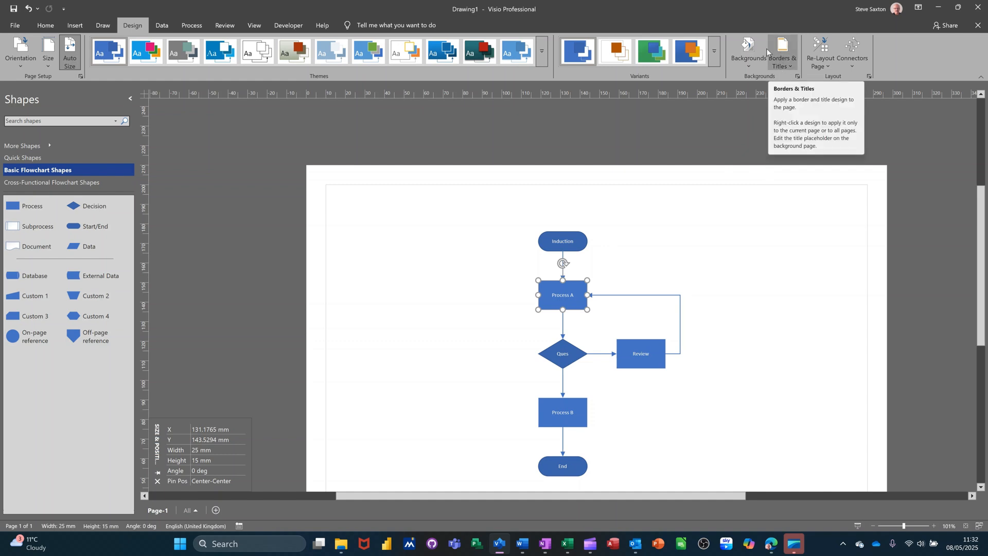
left_click(751, 49)
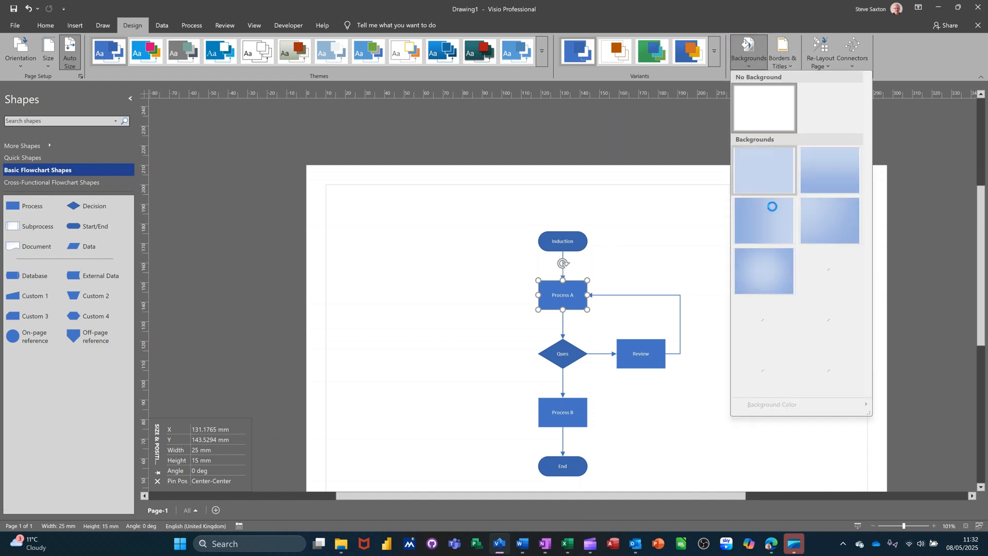
left_click(825, 272)
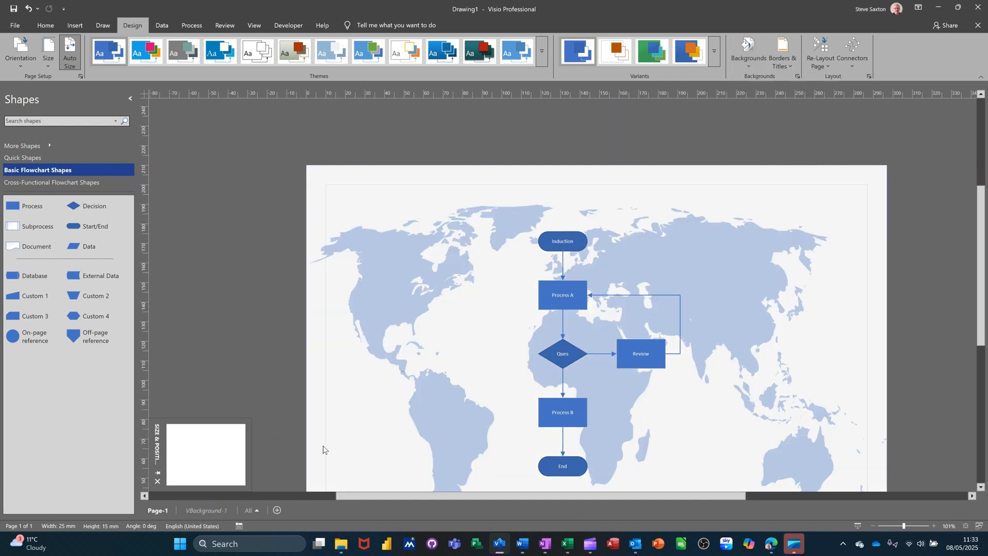
left_click(196, 512)
left_click(158, 510)
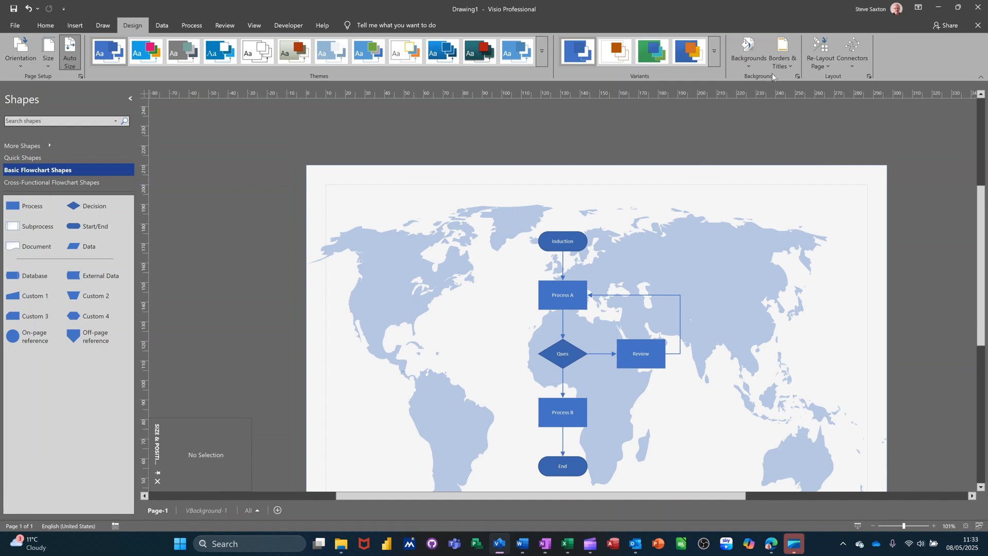
Add the first border and title design to the page and change its title to "Induction" on the background page
left_click(783, 59)
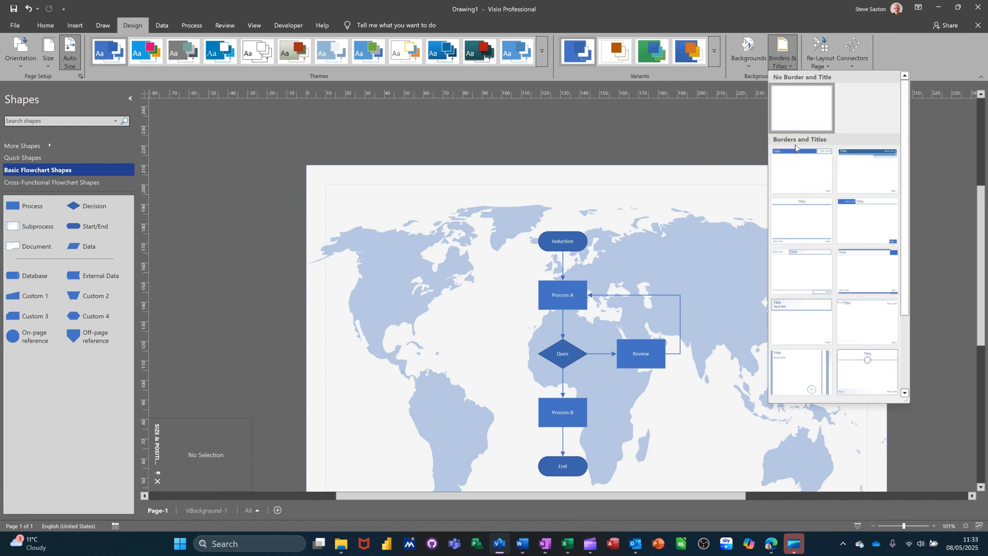
left_click(798, 164)
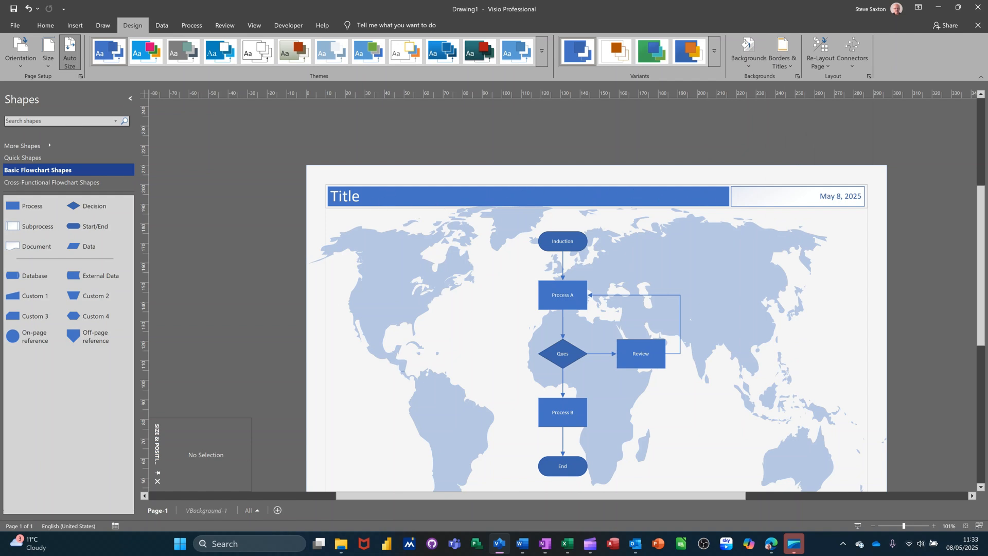
left_click(197, 510)
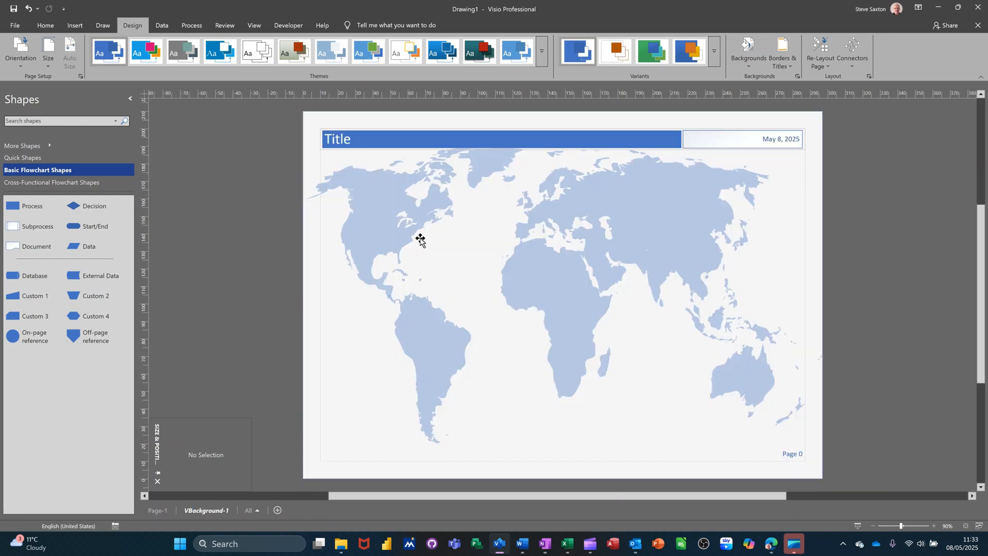
double_click(345, 148)
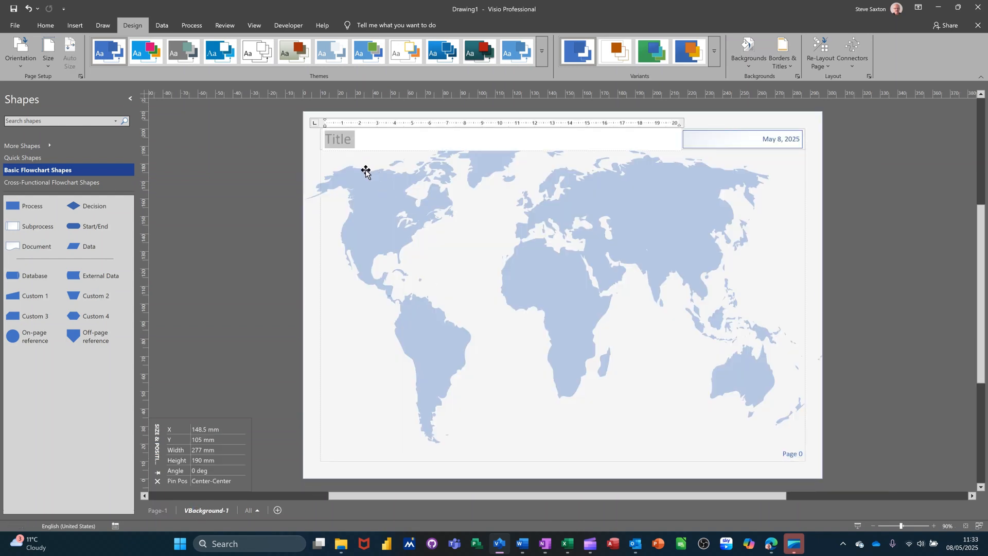
type("Induct")
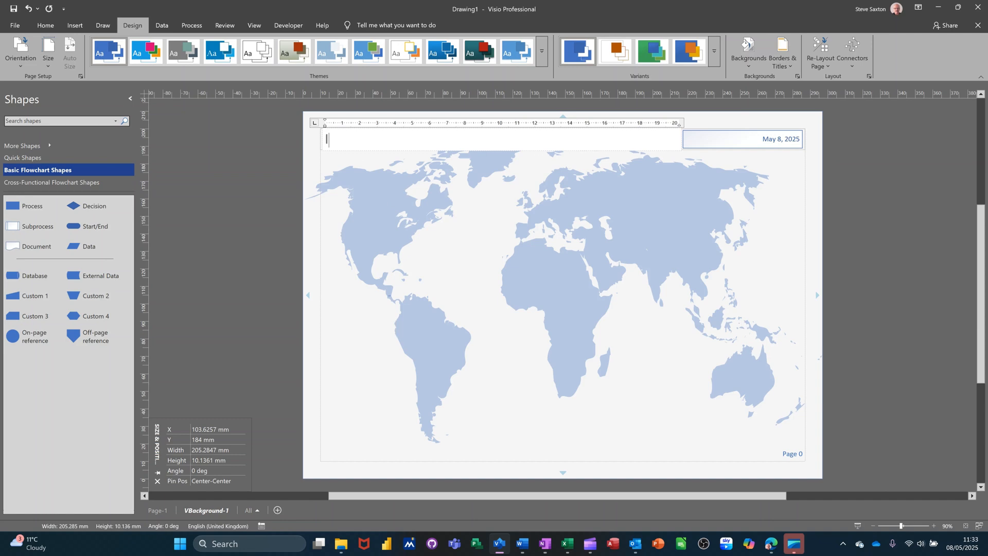
type("ion")
left_click(426, 311)
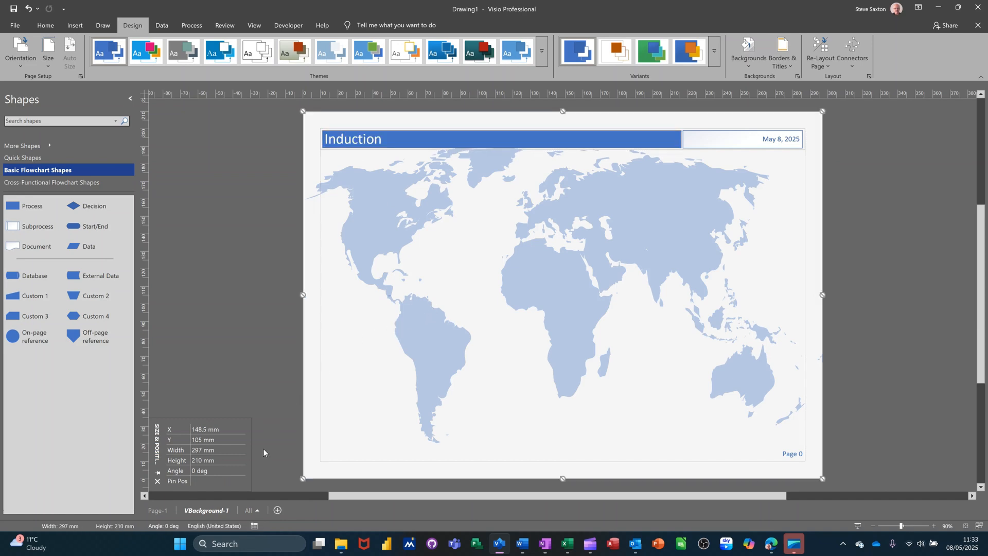
left_click(163, 508)
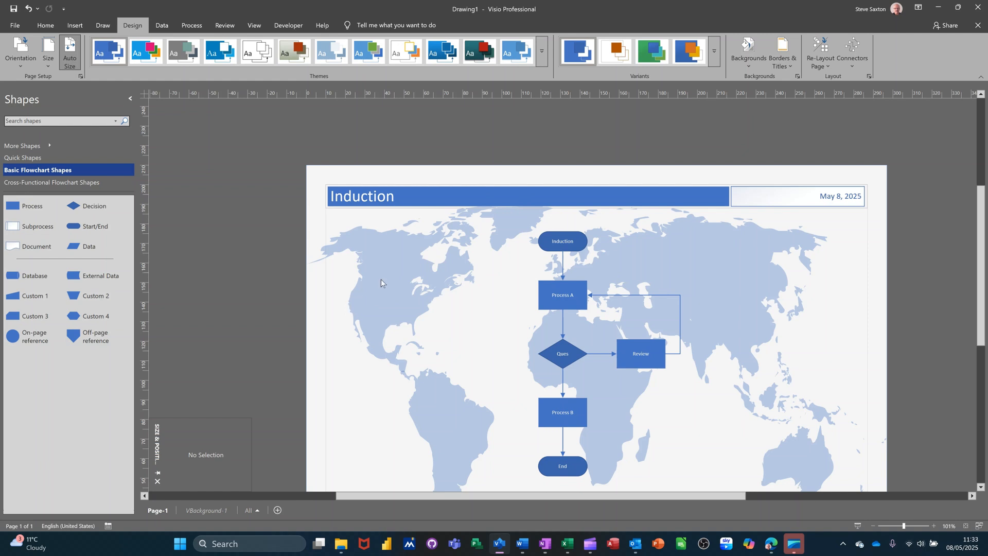
Create a new metric drawing from the Organization Chart Wizard template and dismiss the wizard to build the chart manually
left_click(15, 28)
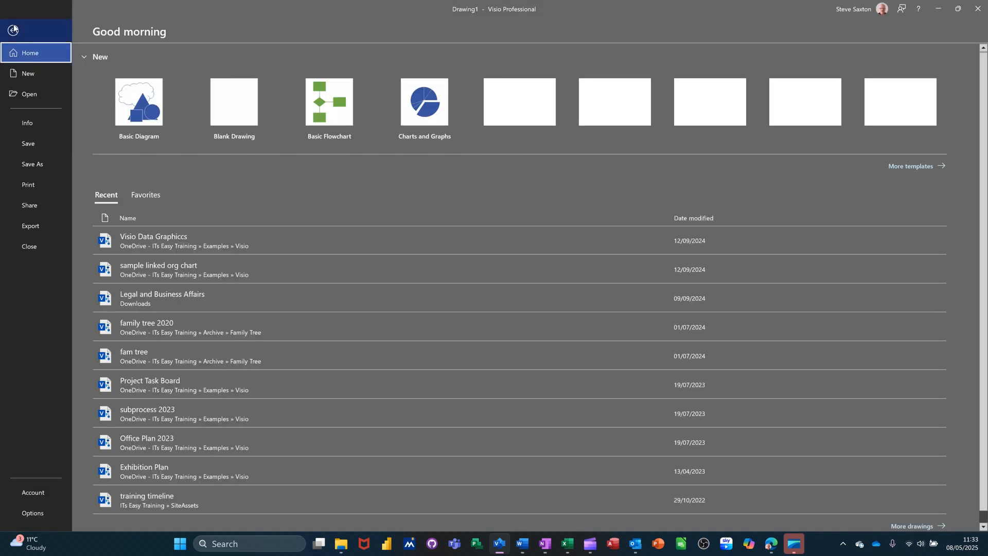
left_click(31, 76)
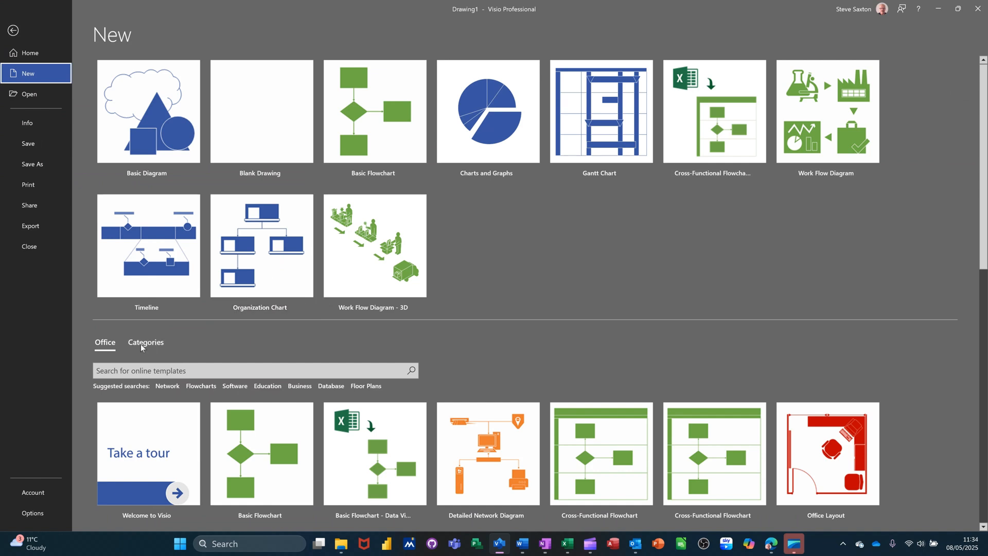
left_click(282, 278)
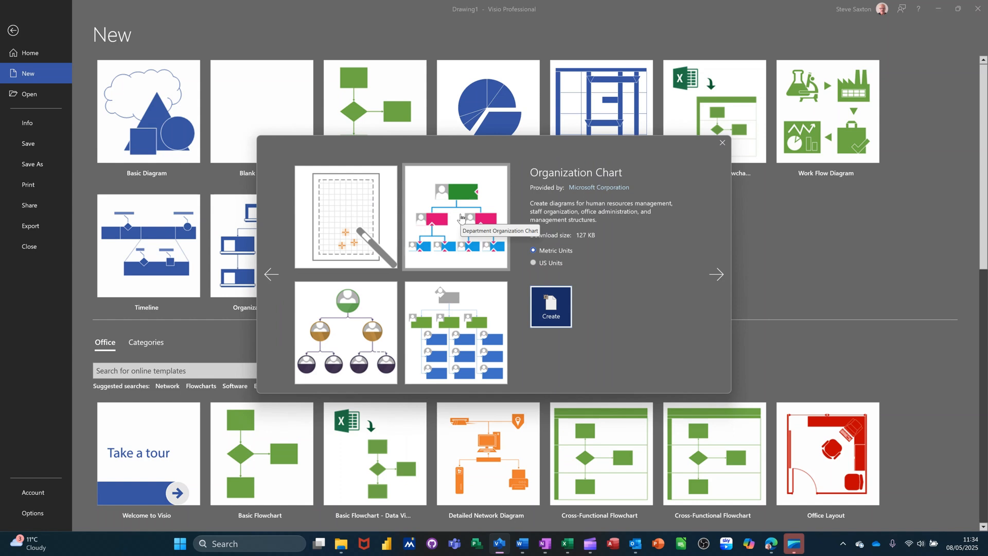
left_click(356, 215)
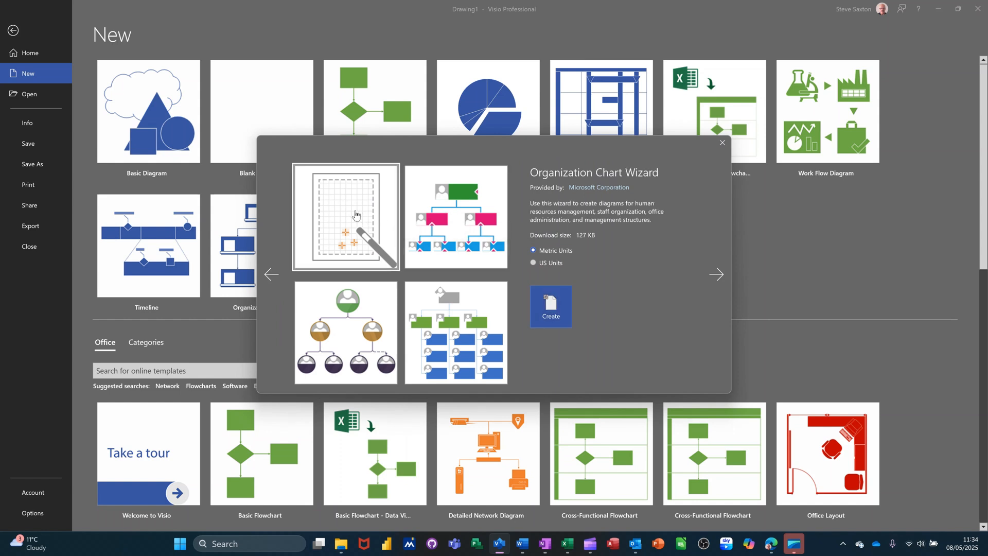
left_click(551, 308)
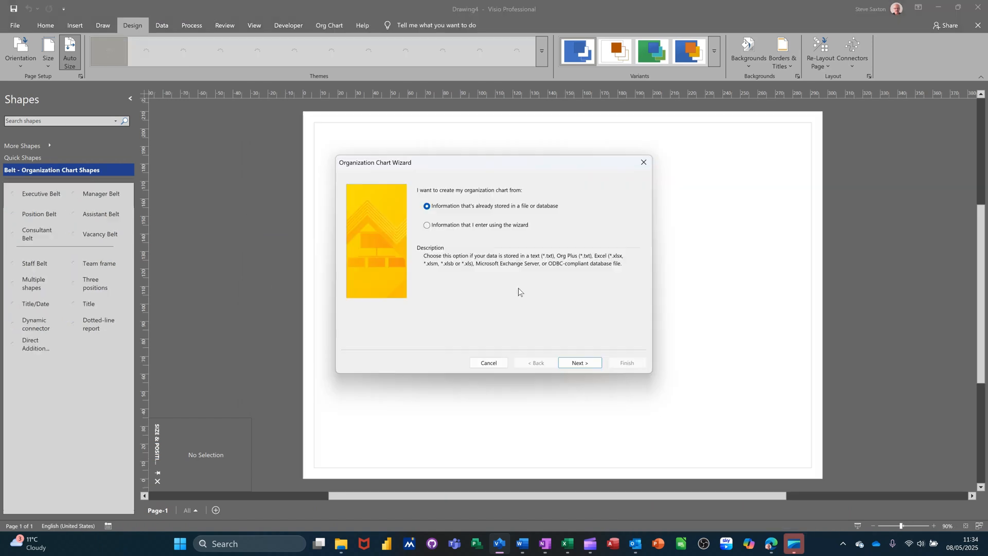
left_click(489, 364)
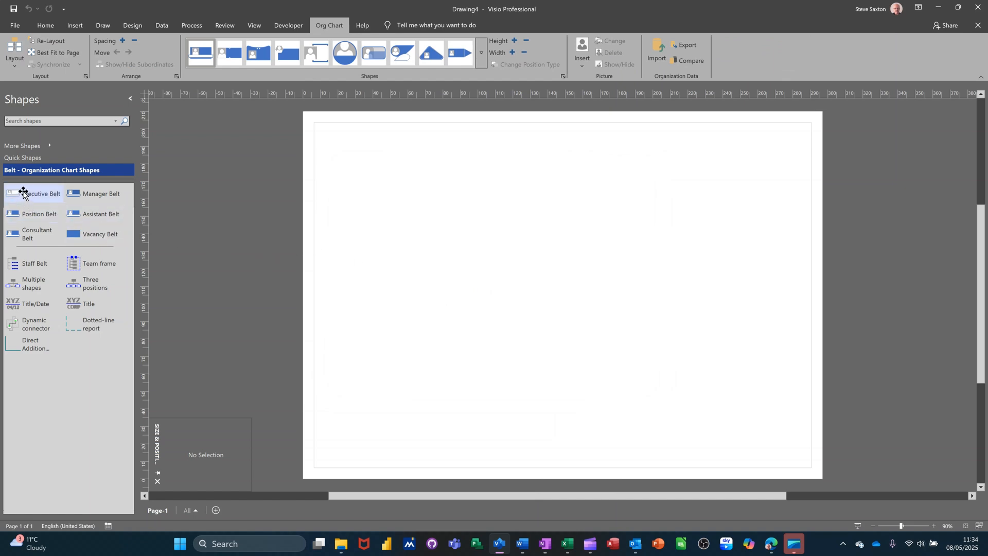
Place an Executive Belt near the top centre of the page and add three Manager Belts reporting to it
left_click_drag(26, 193, 518, 157)
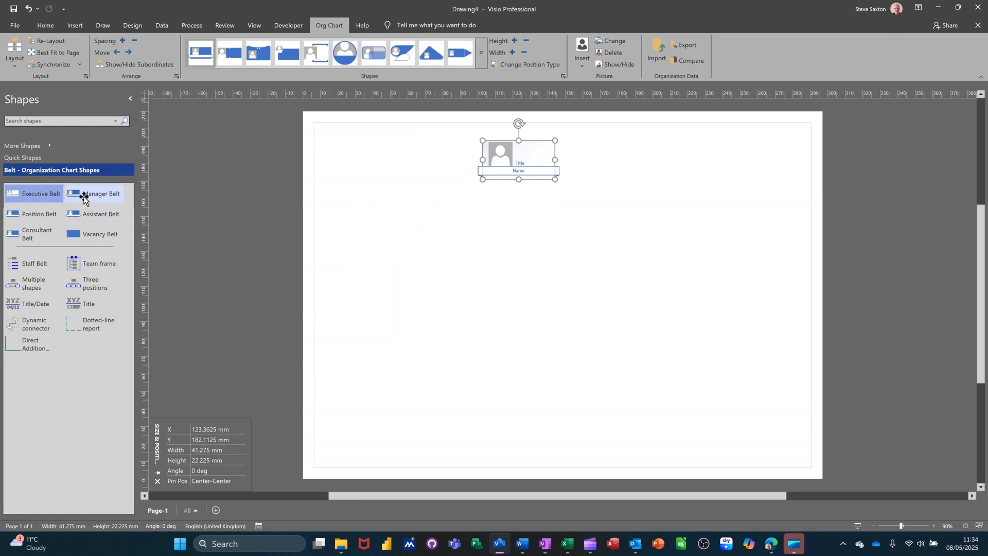
left_click_drag(85, 198, 518, 189)
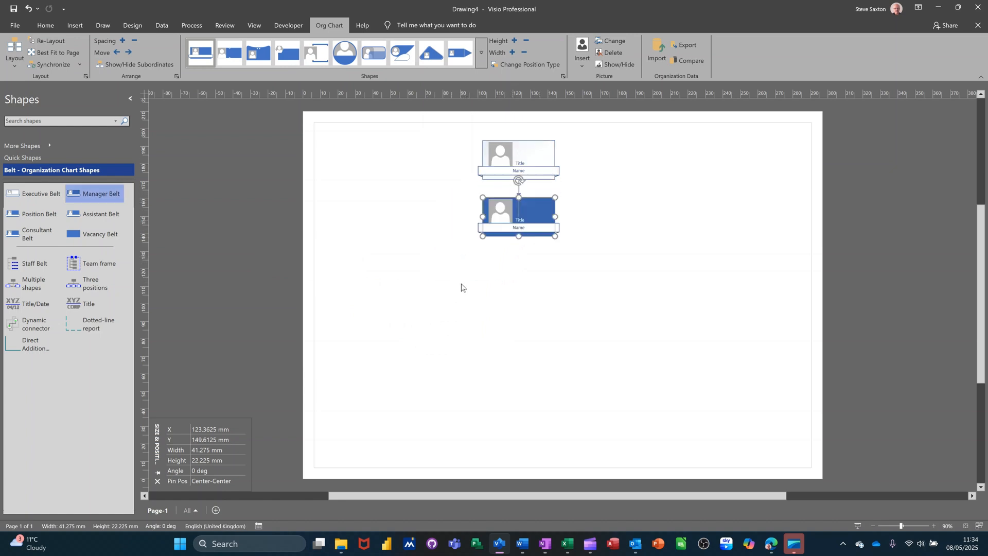
left_click_drag(93, 196, 532, 158)
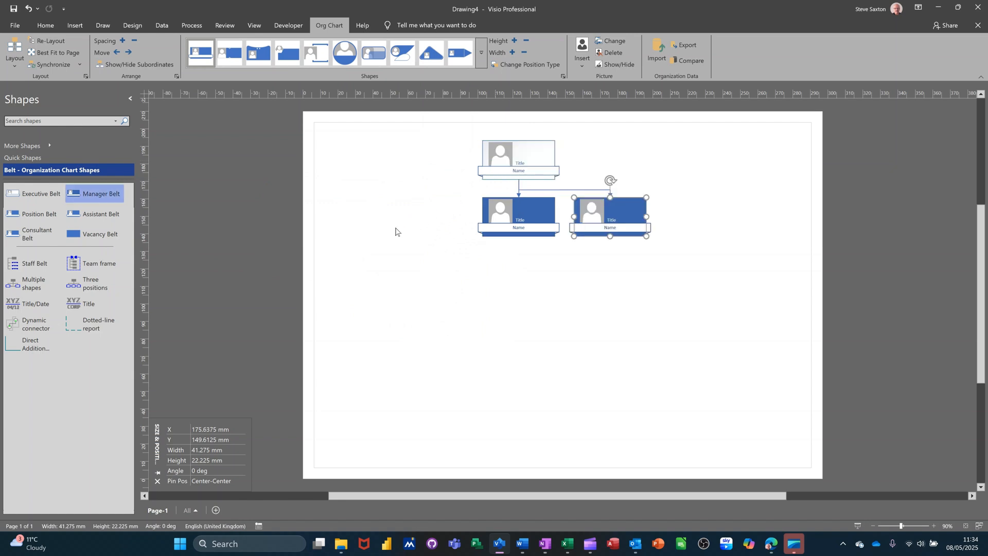
left_click_drag(93, 193, 514, 162)
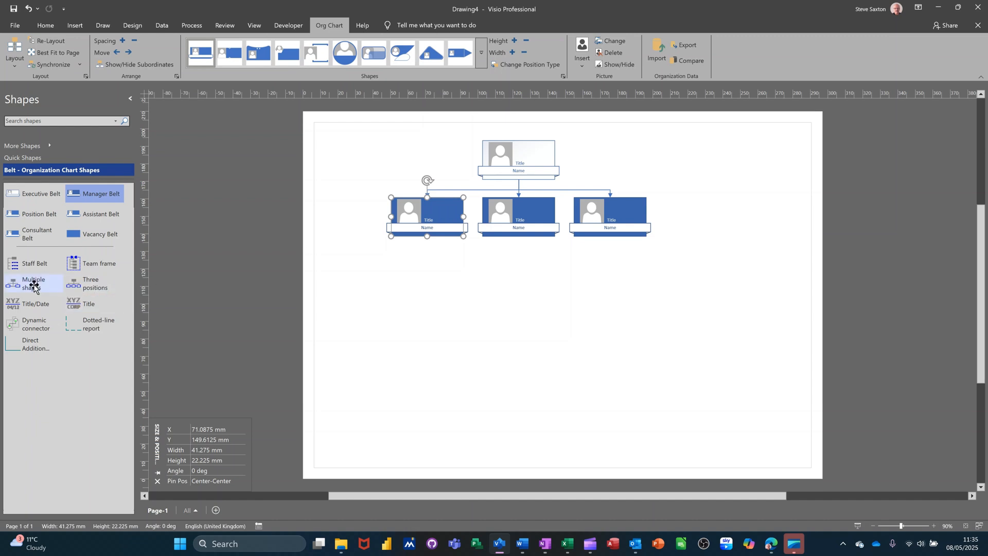
Add five Position shapes under the leftmost manager using Multiple shapes
left_click_drag(20, 283, 419, 222)
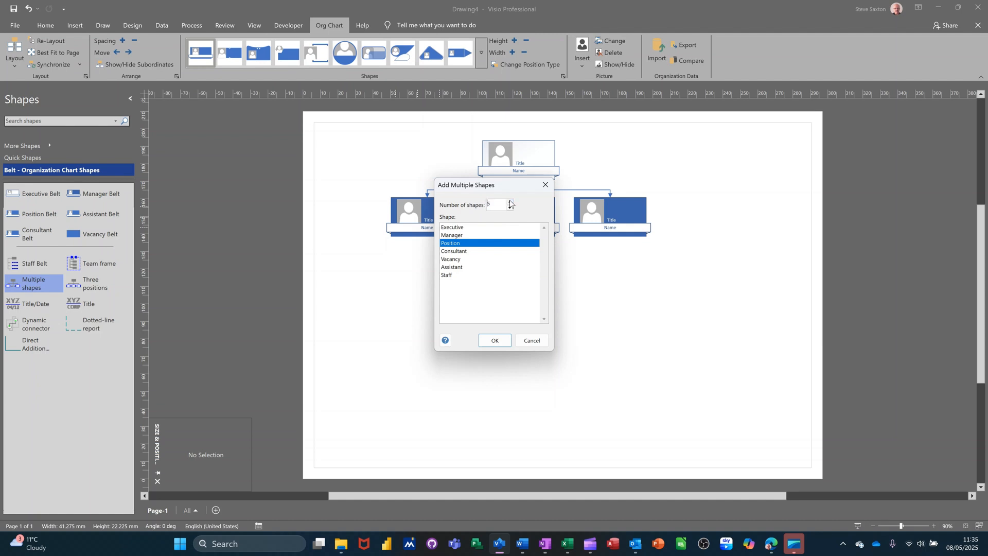
left_click(495, 340)
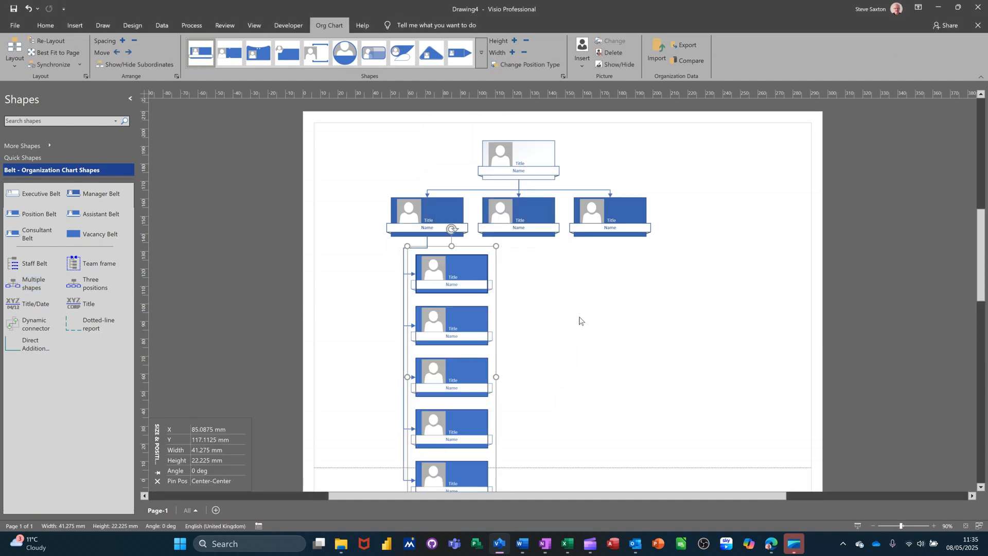
scroll(581, 321, "down", 2)
scroll(512, 327, "down", 3)
scroll(496, 327, "up", 4)
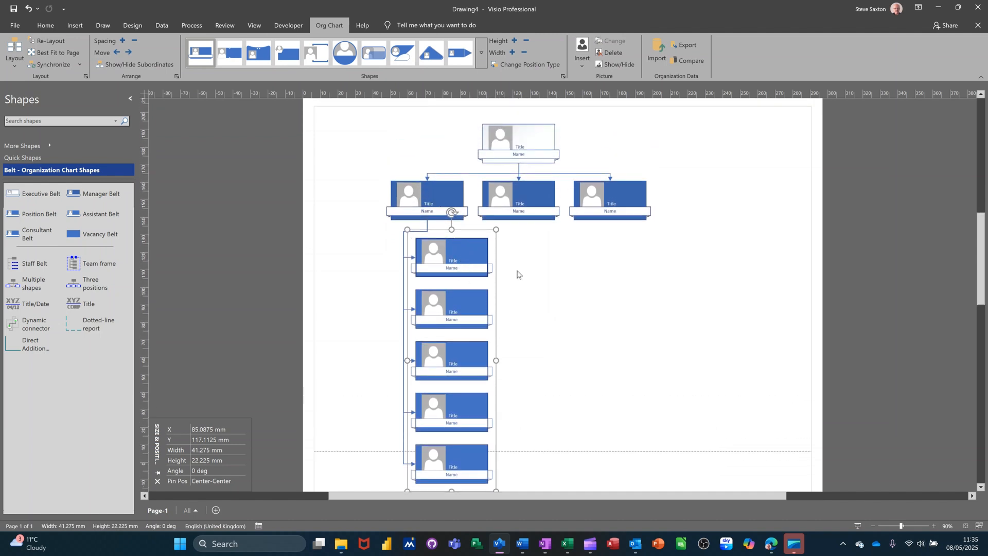
Change the leftmost manager's subordinates to the vertical layout that offsets them to the left of the connector
left_click(434, 201)
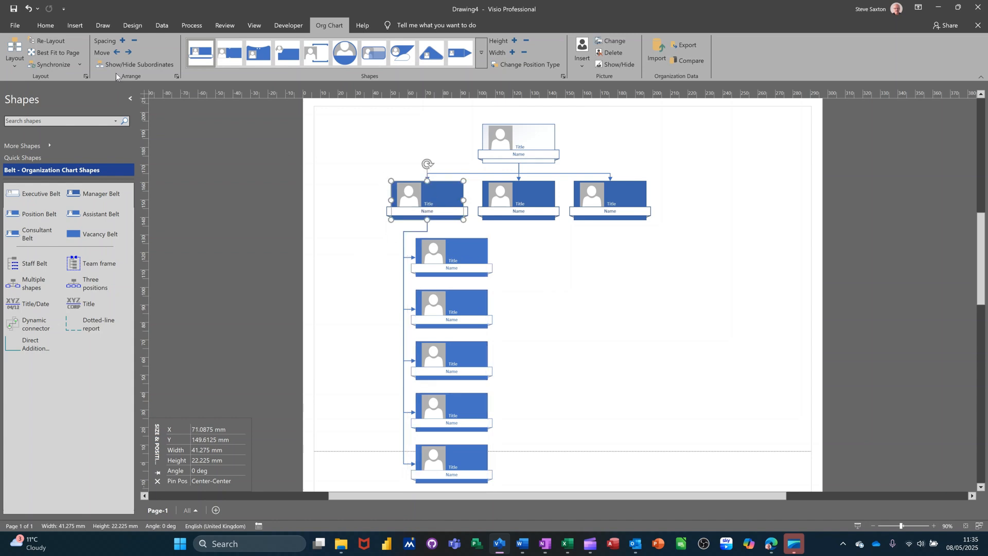
left_click(15, 65)
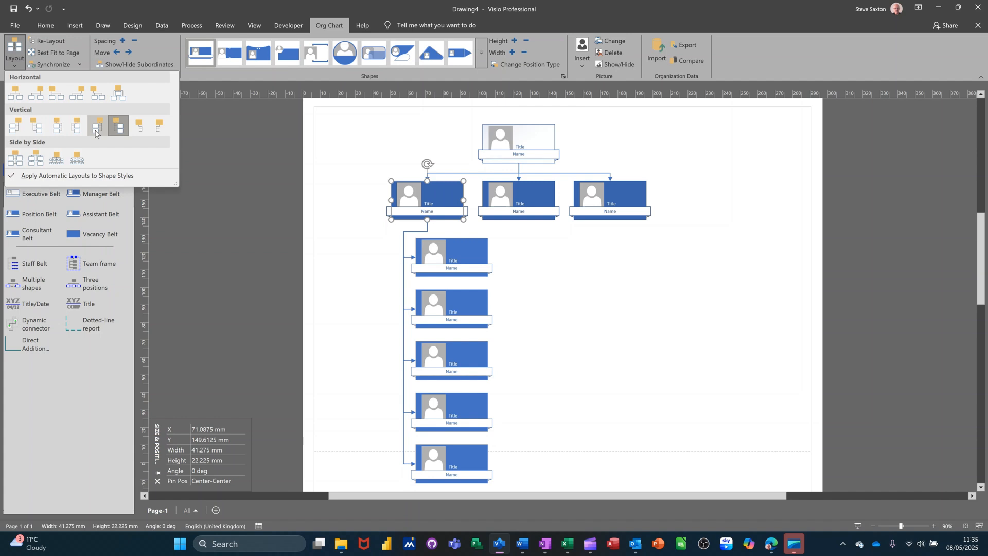
left_click(97, 129)
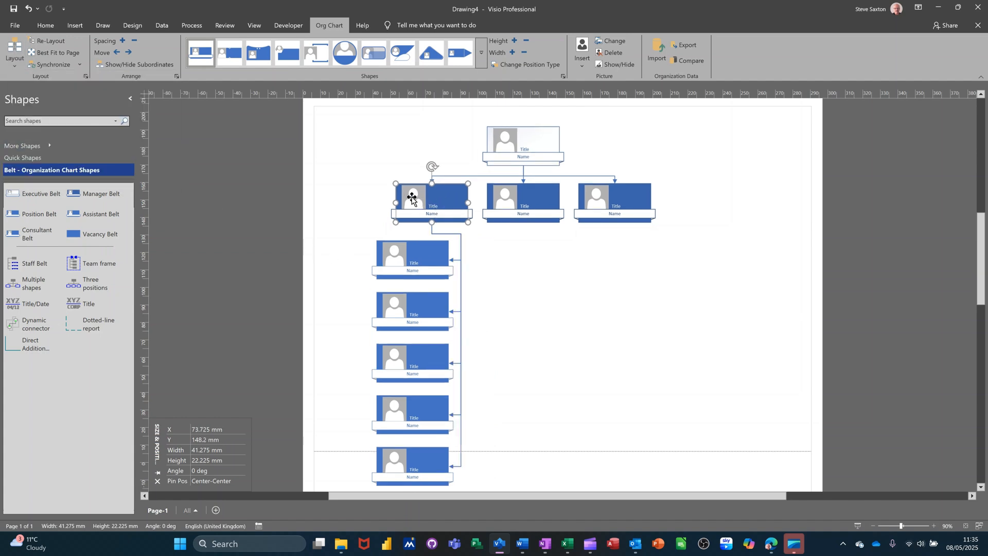
Add a Three positions group under the middle manager and another under the rightmost manager
left_click(516, 206)
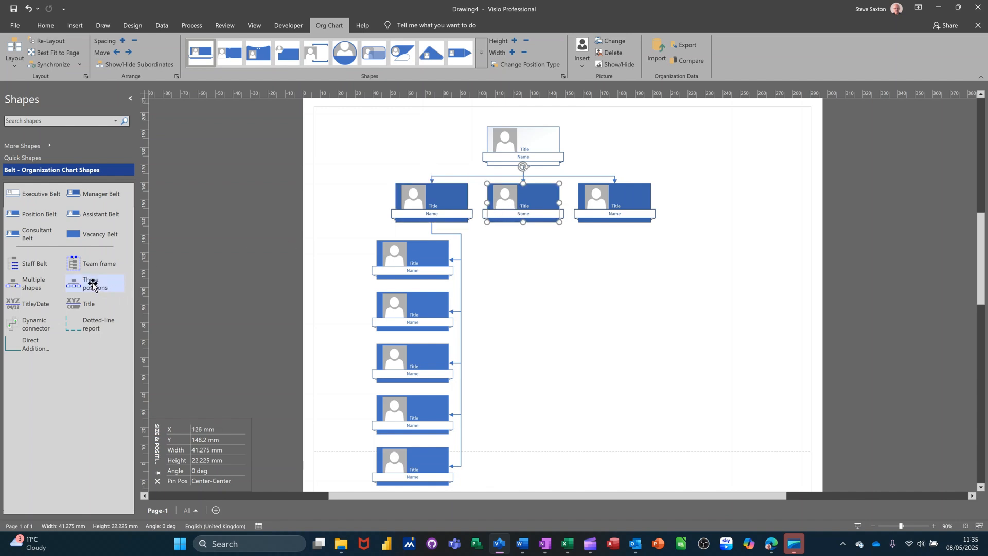
left_click_drag(91, 283, 518, 211)
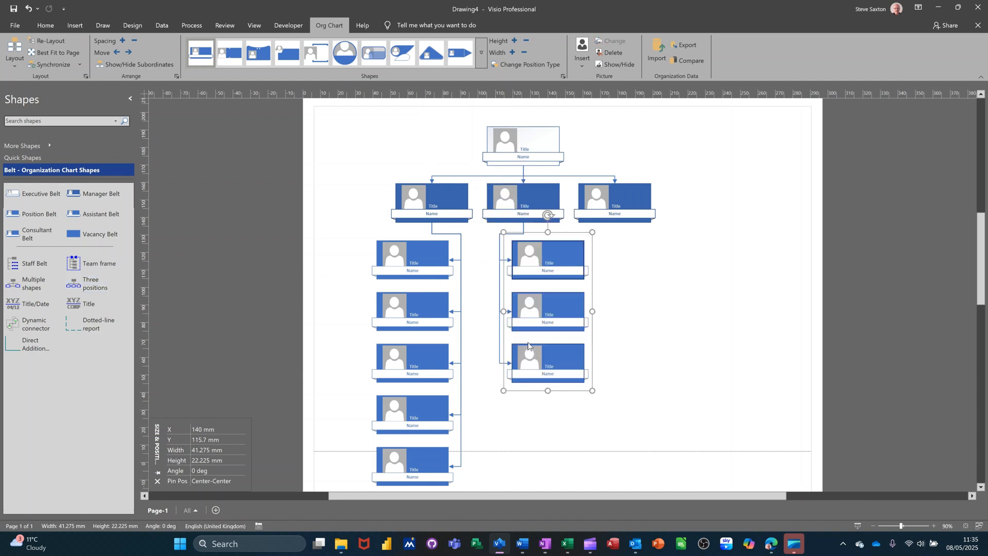
left_click(614, 212)
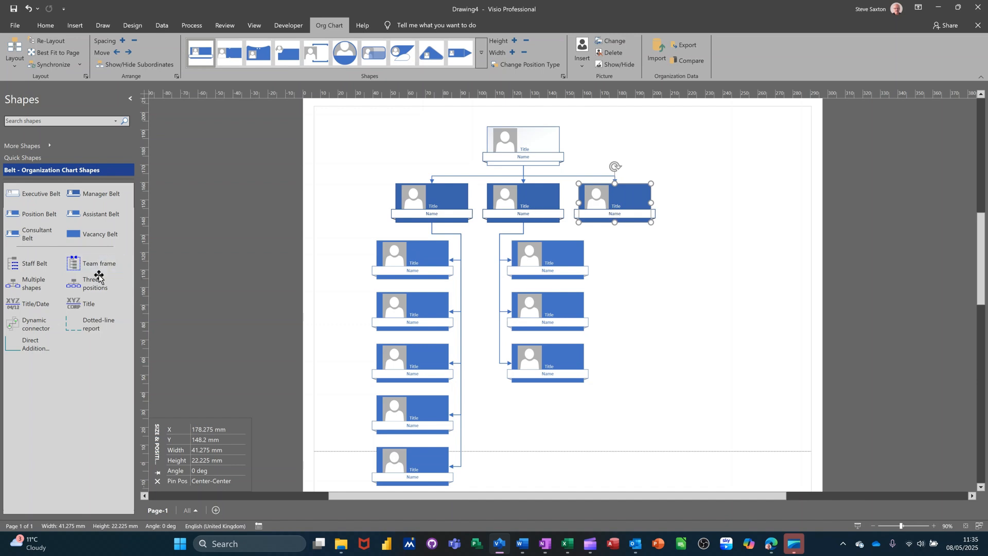
left_click_drag(87, 282, 629, 251)
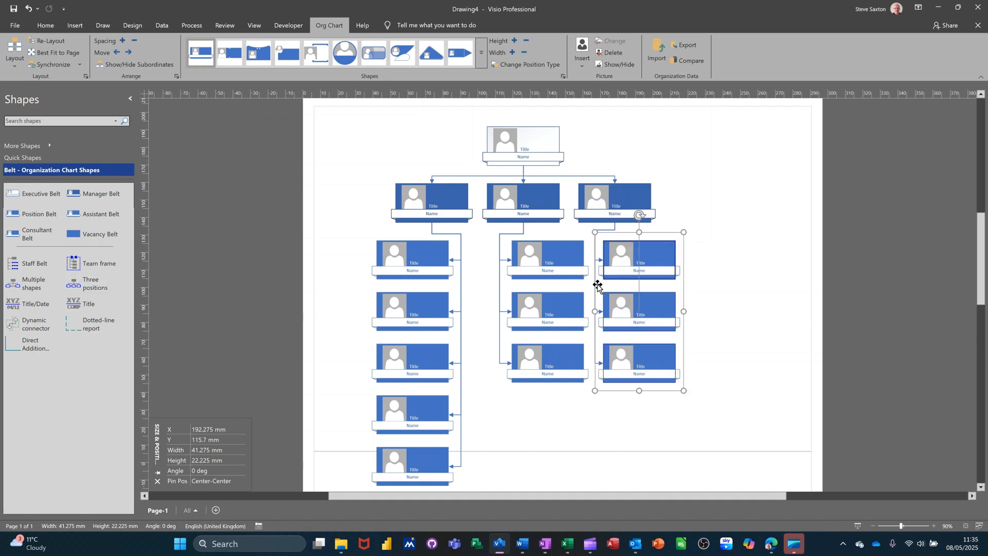
left_click(610, 194)
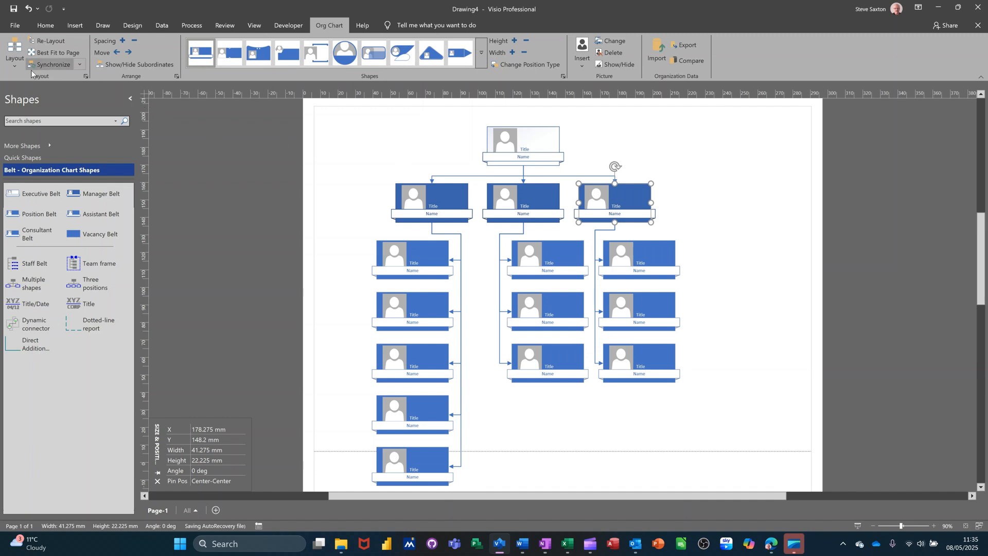
left_click(11, 67)
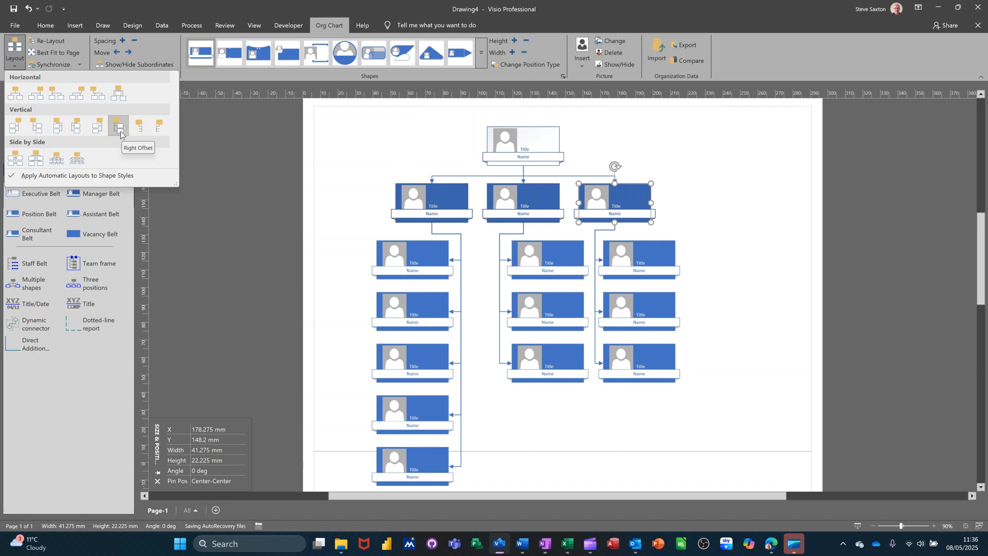
left_click(525, 210)
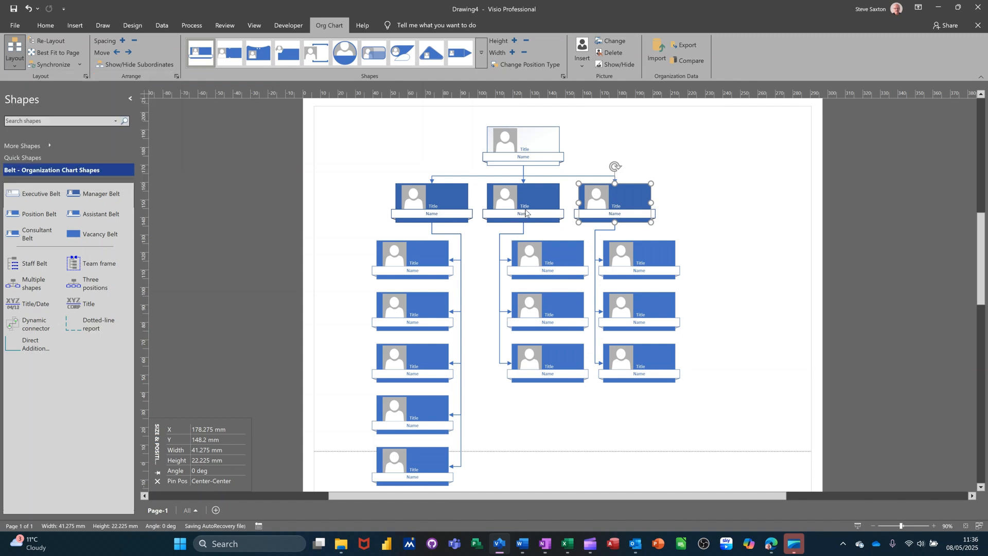
Change the middle manager's subordinates to the vertical layout that centres them under the manager with the connector along their right side
left_click(525, 209)
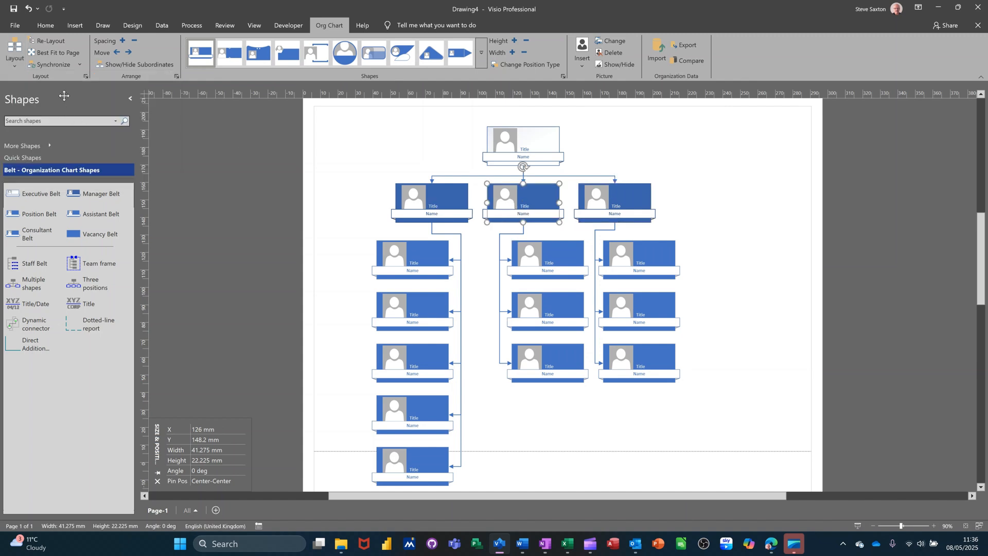
left_click(14, 51)
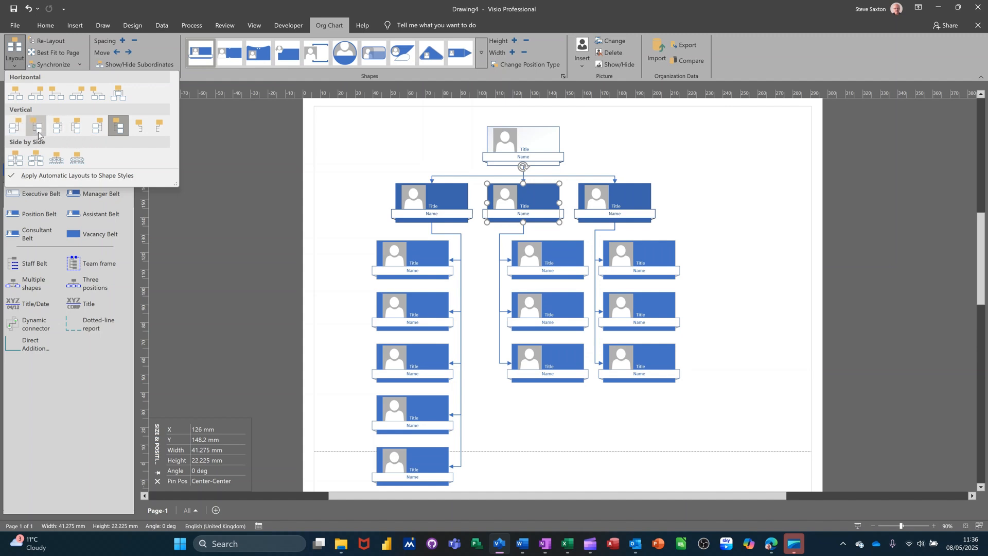
left_click(57, 134)
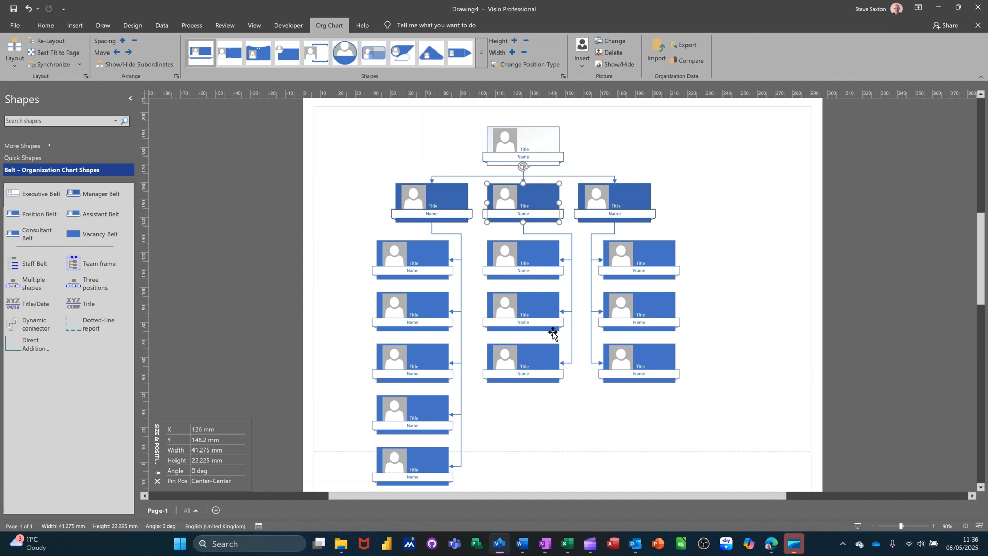
Hide all subordinates of the executive shape and show them again
left_click(537, 138)
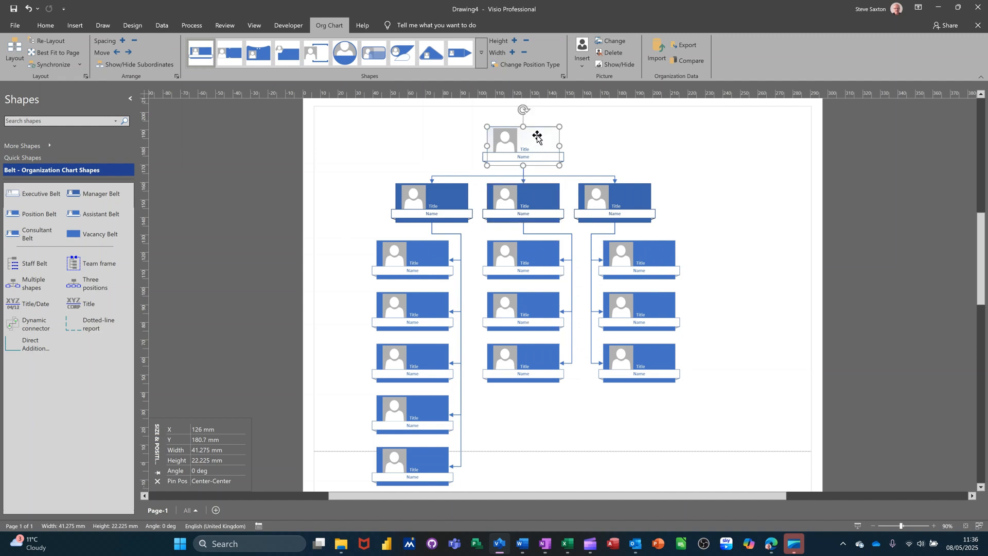
right_click(538, 138)
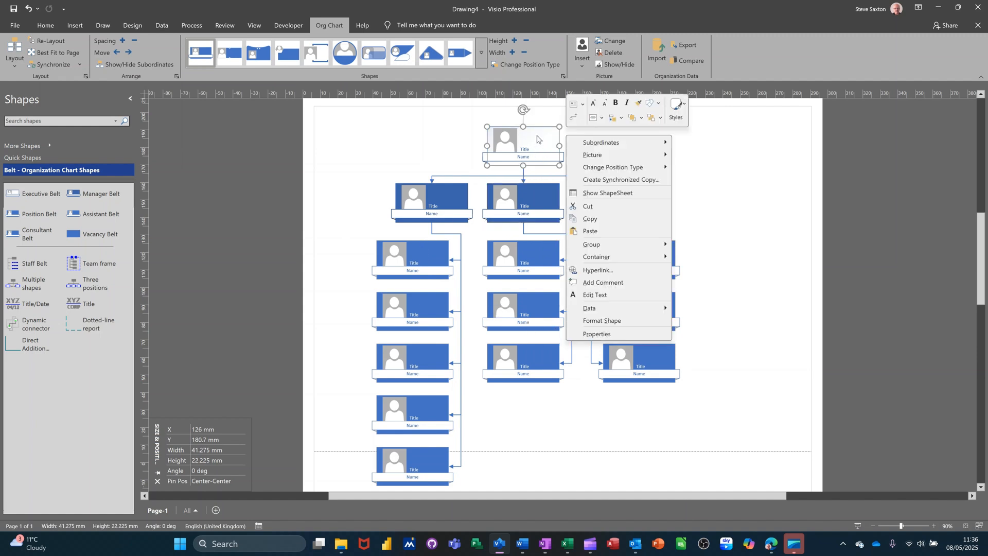
mouse_move(622, 148)
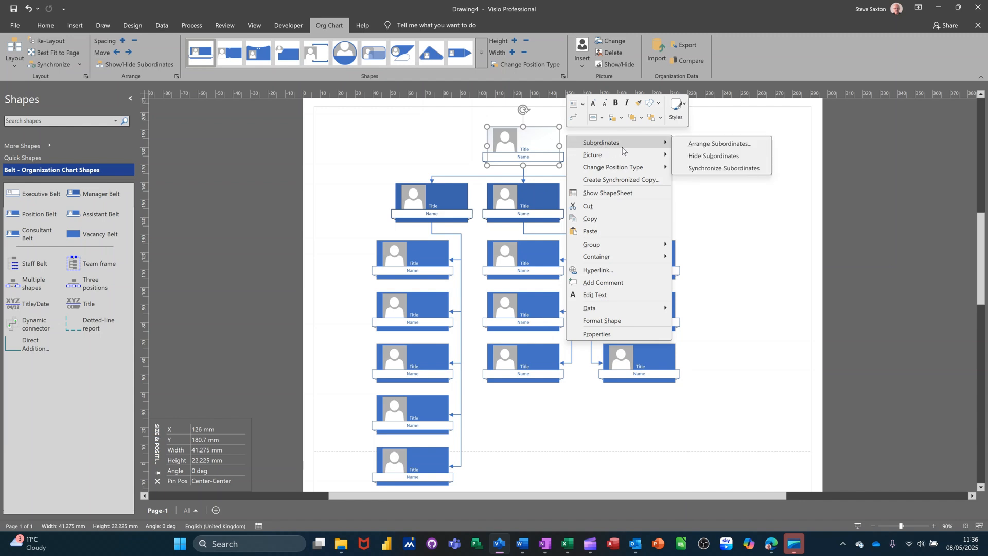
left_click(701, 156)
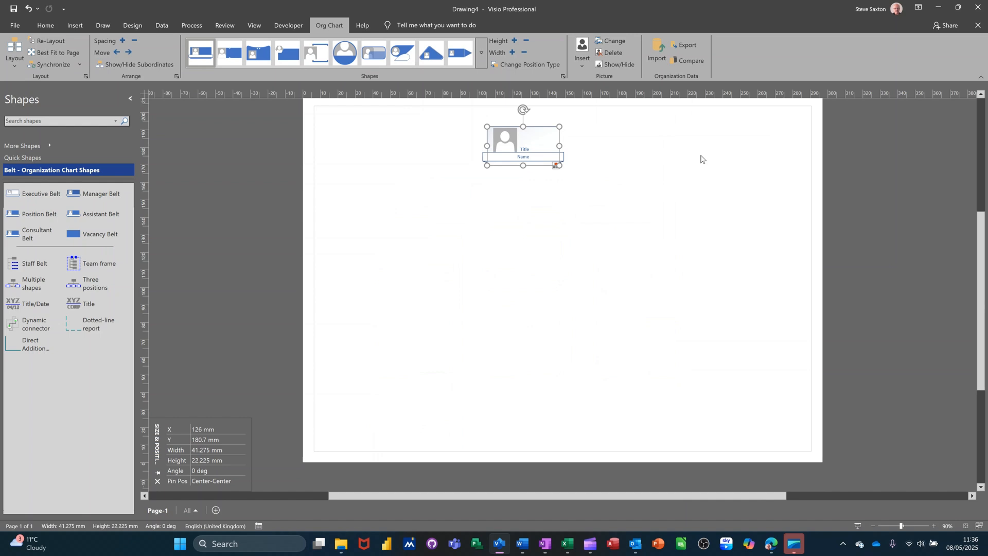
right_click(541, 147)
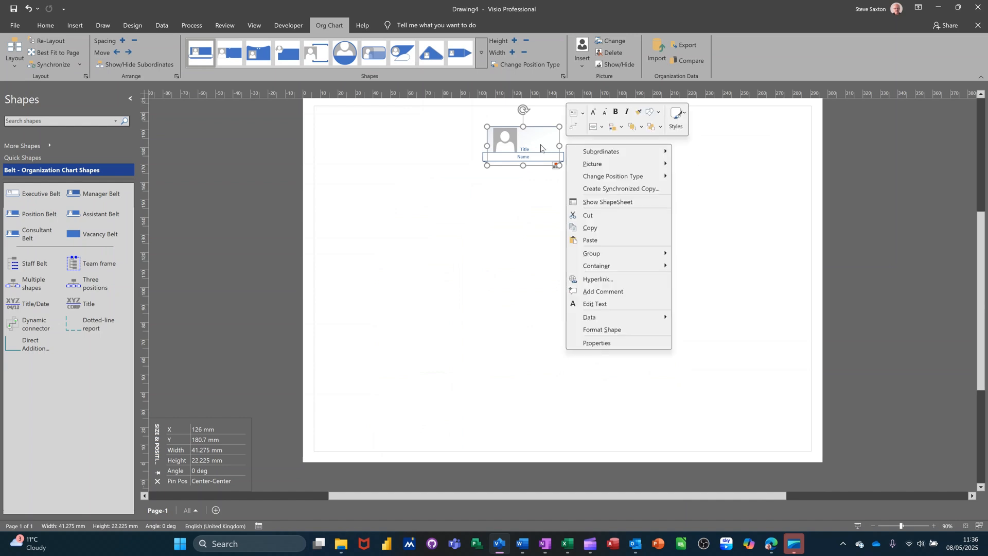
mouse_move(620, 151)
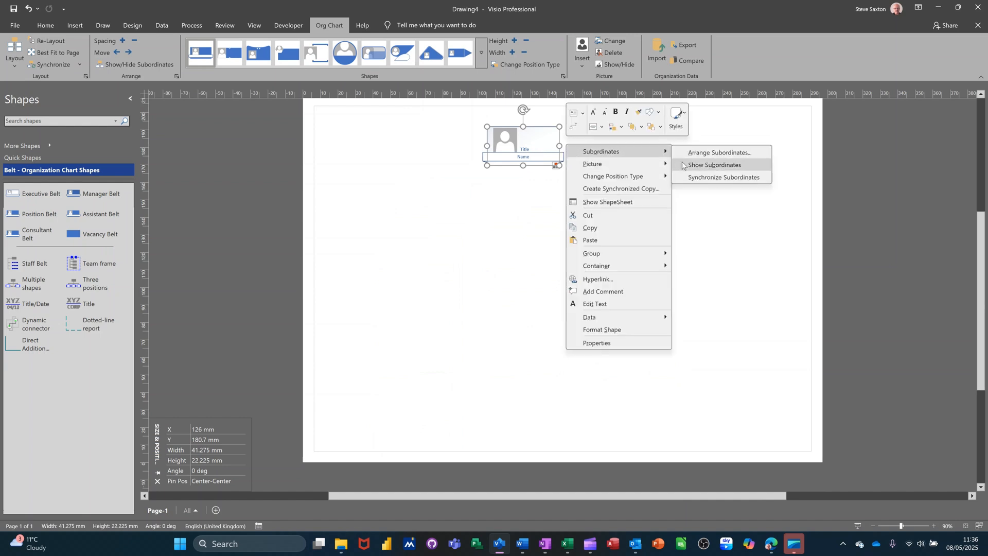
left_click(685, 166)
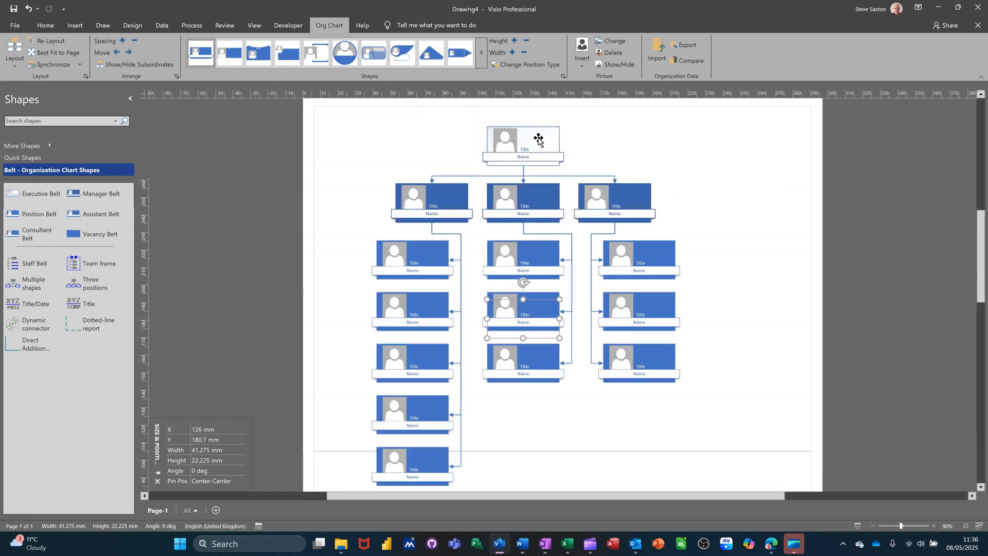
right_click(536, 139)
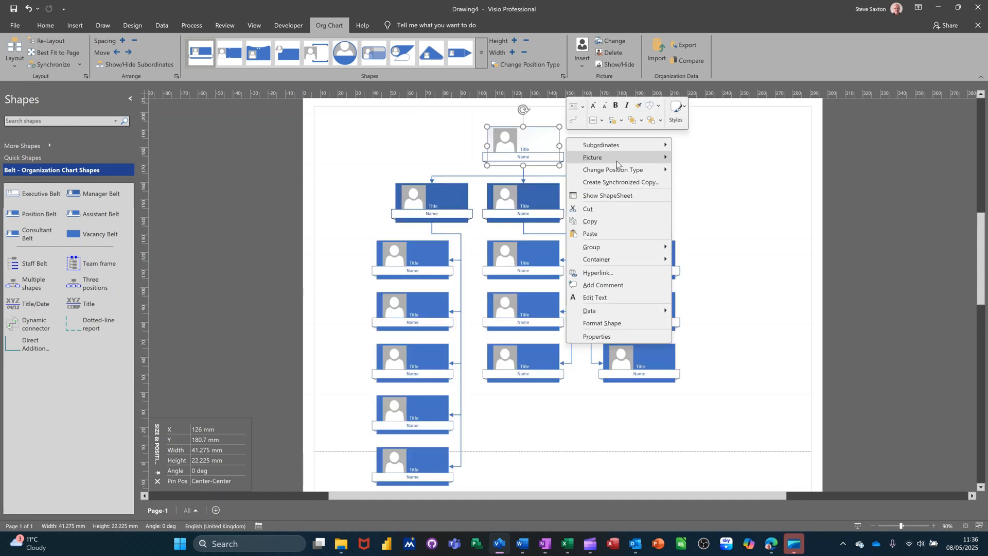
mouse_move(616, 160)
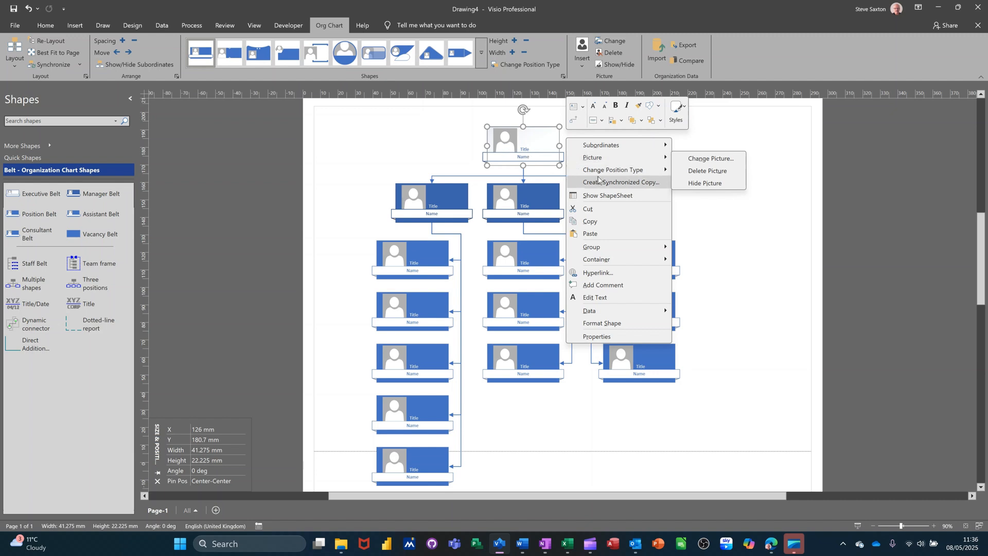
mouse_move(599, 178)
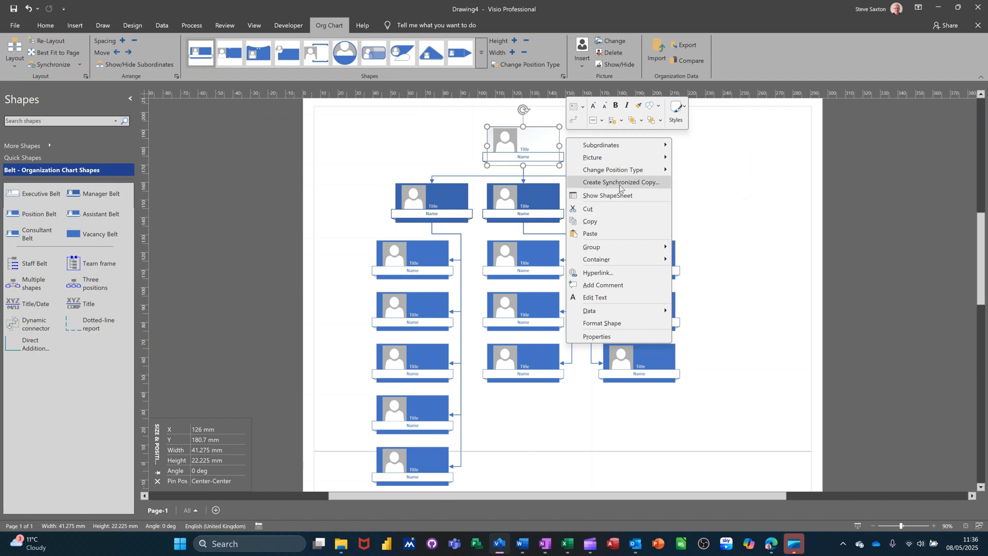
key("Escape")
Create a synchronized copy of the leftmost manager's branch on a new page and compare it with the original on Page-1
left_click(431, 197)
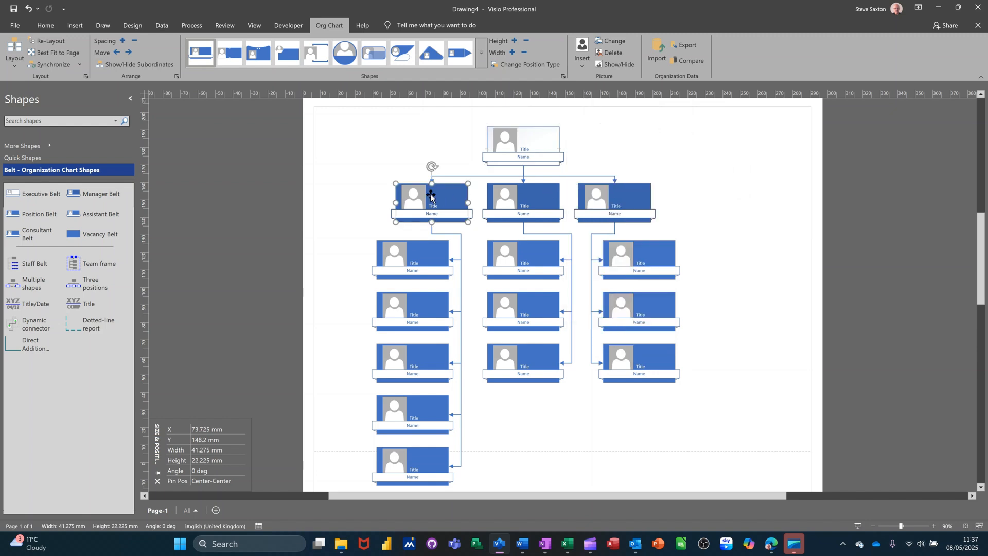
right_click(431, 199)
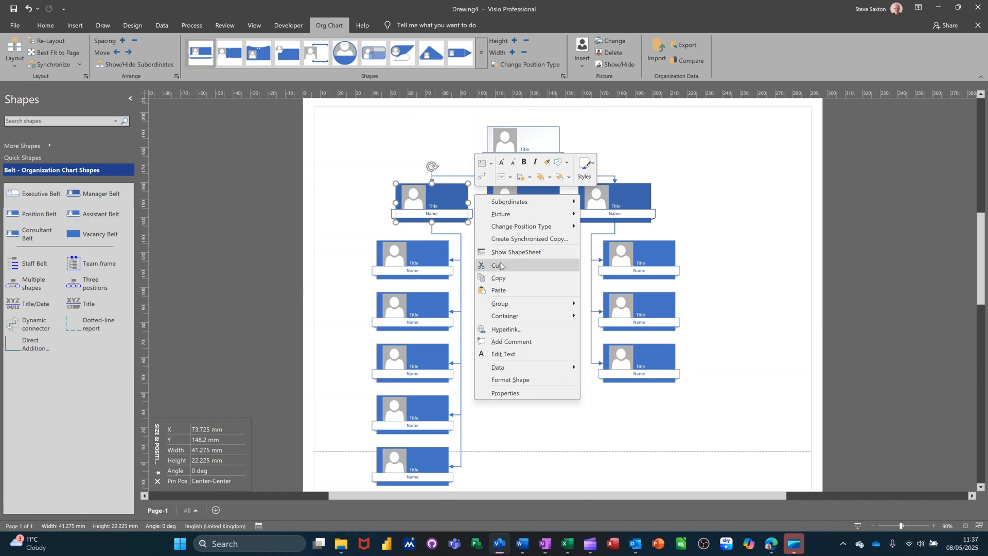
left_click(529, 239)
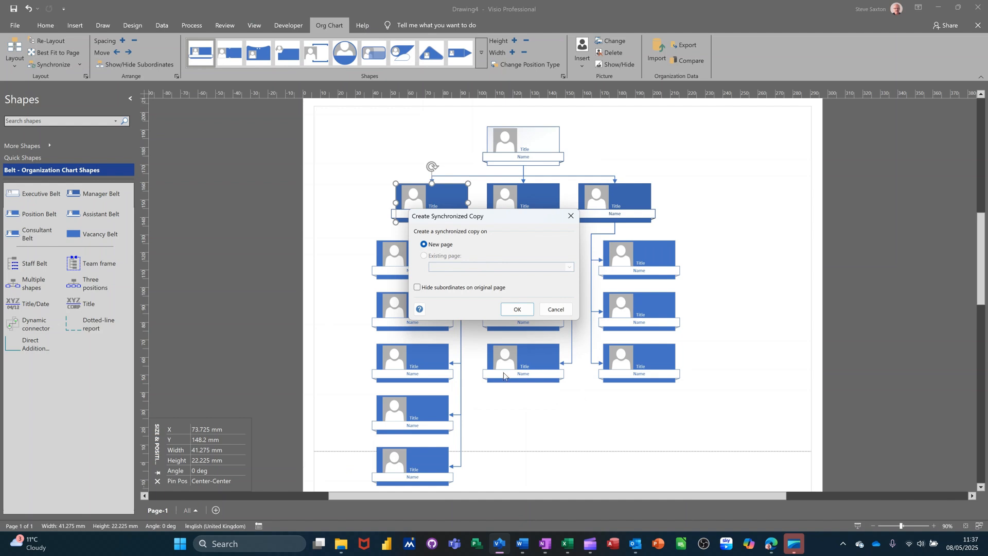
left_click(516, 310)
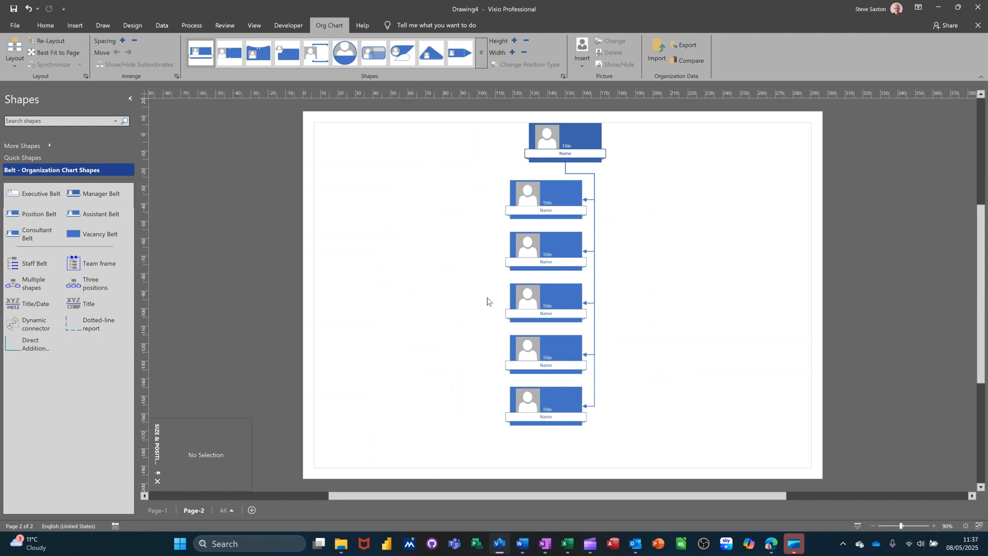
left_click(156, 513)
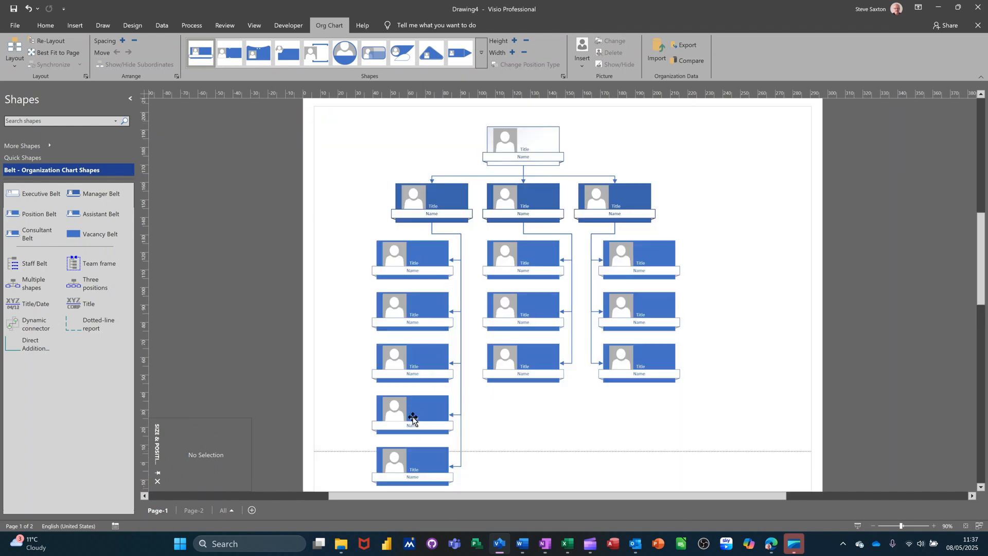
left_click(196, 511)
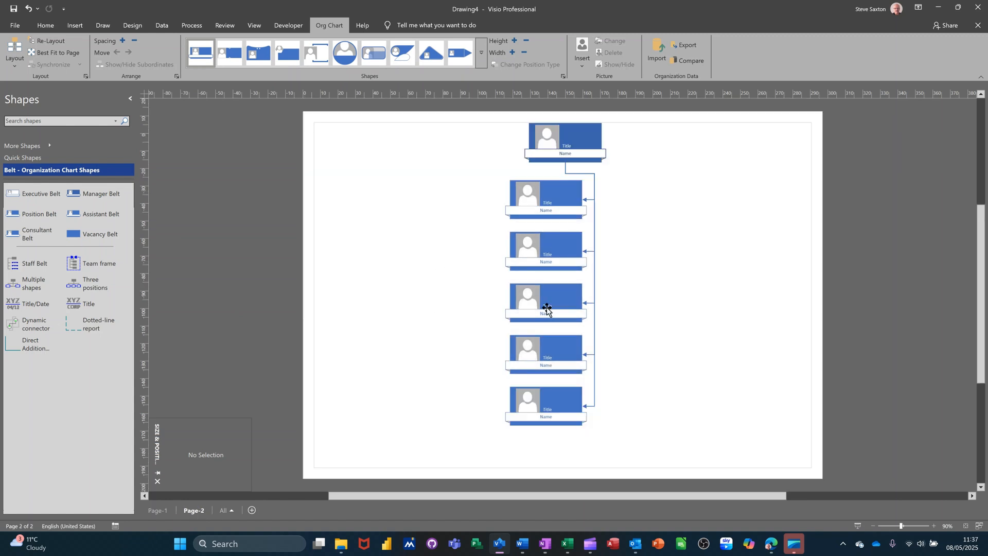
left_click(156, 511)
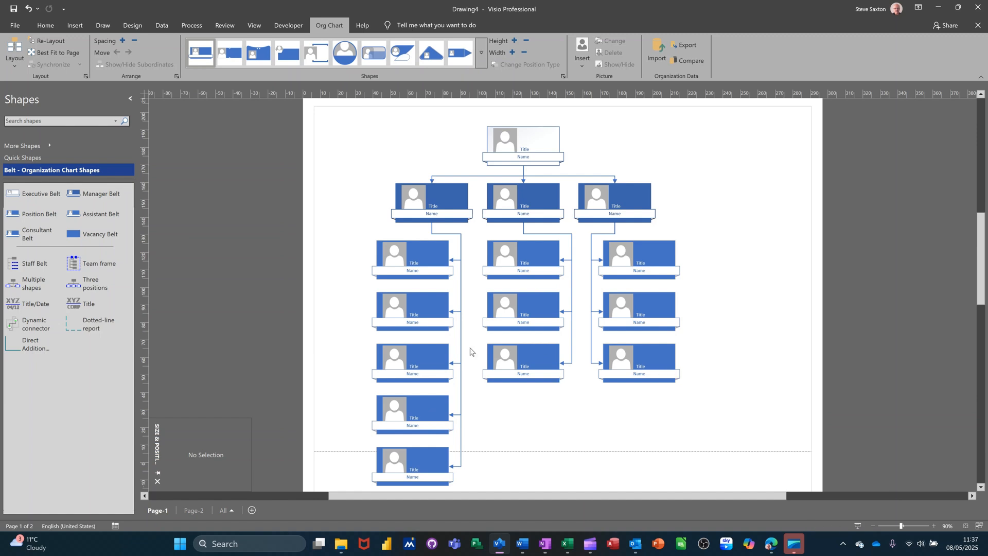
Create a drawing from the blank metric Gantt Chart template in the Schedule category, with 5 tasks from 08/05/2025 to 21/05/2025
left_click(17, 27)
left_click(35, 75)
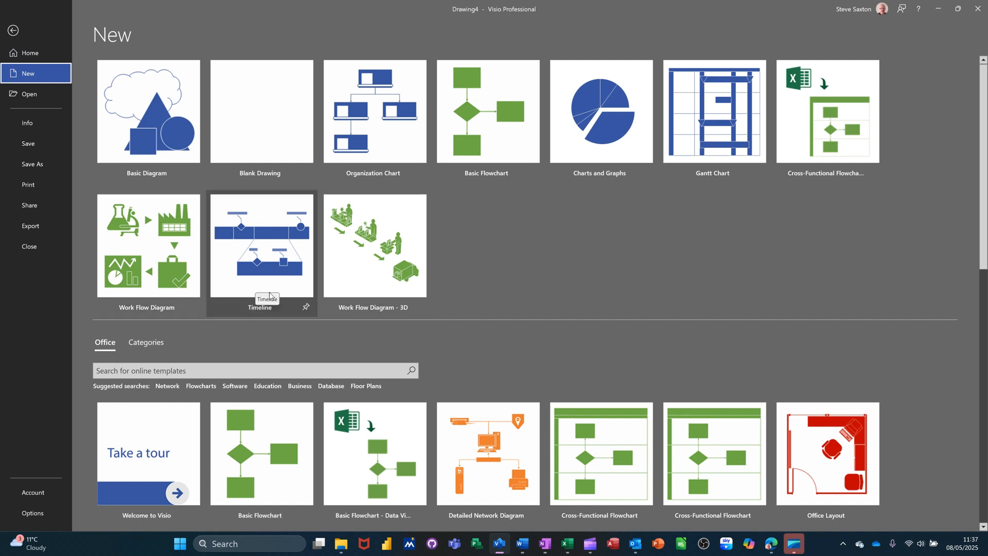
left_click(139, 342)
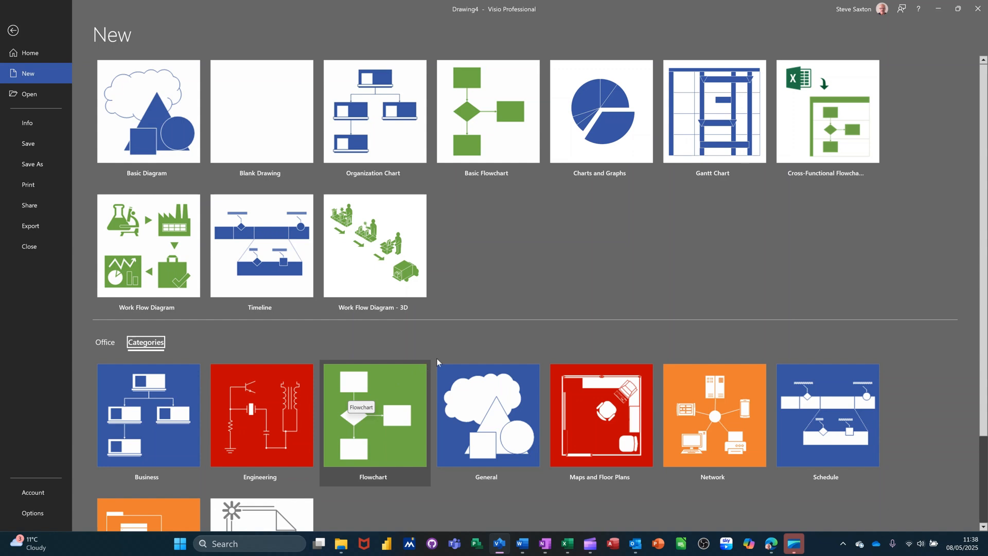
scroll(515, 430, "down", 1)
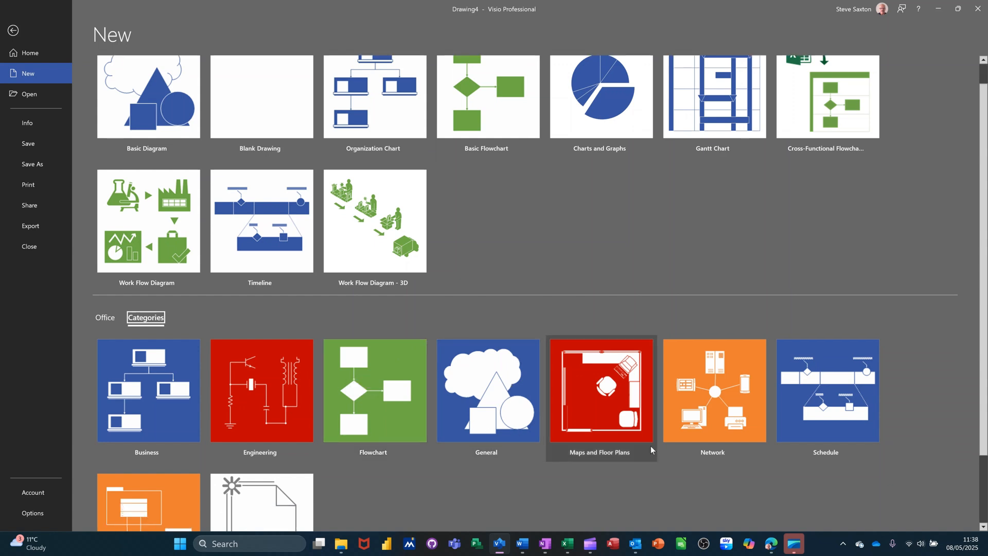
left_click(803, 423)
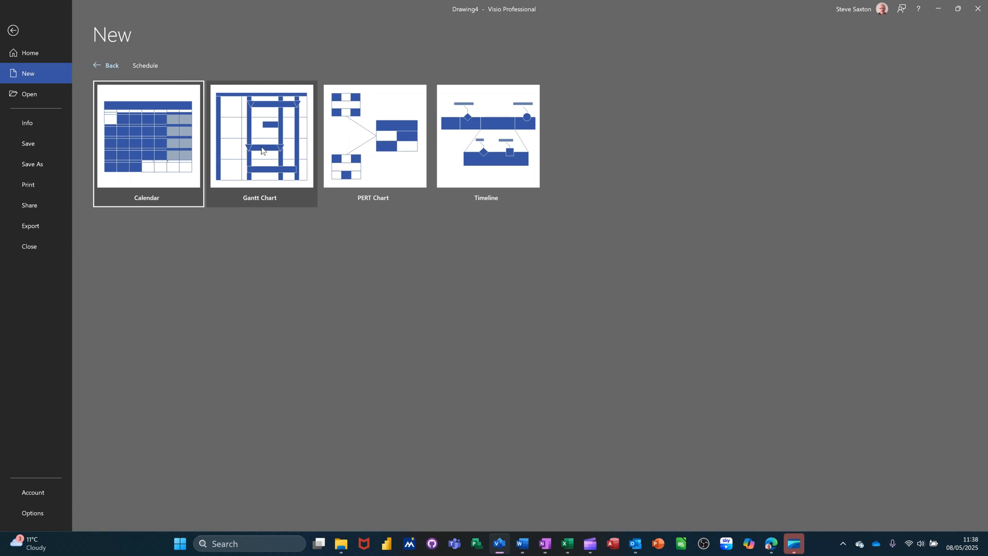
left_click(262, 150)
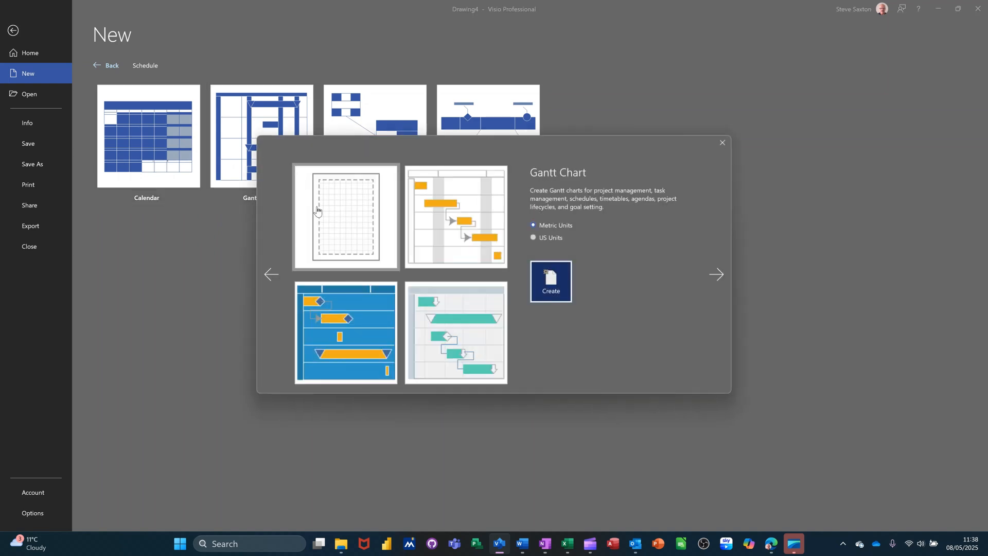
left_click(345, 215)
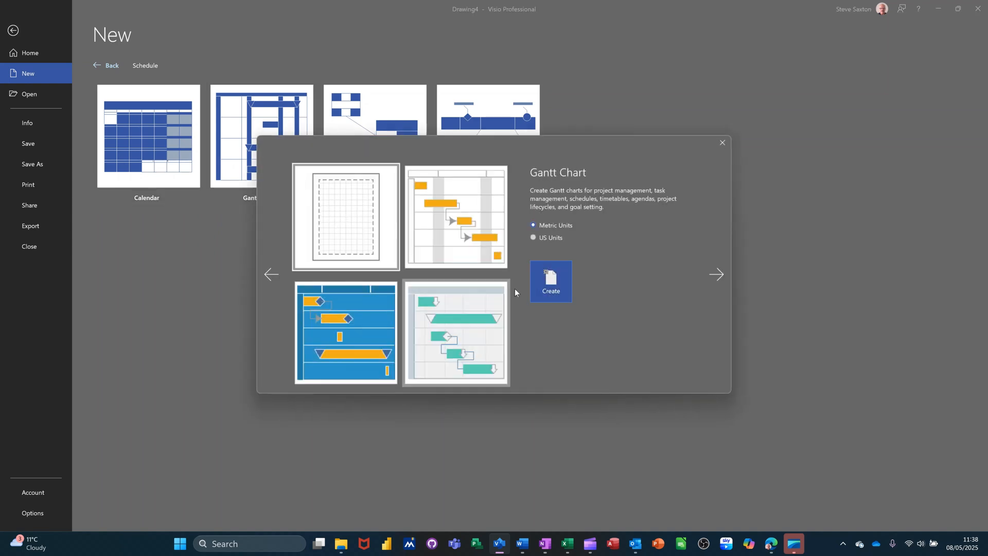
left_click(554, 283)
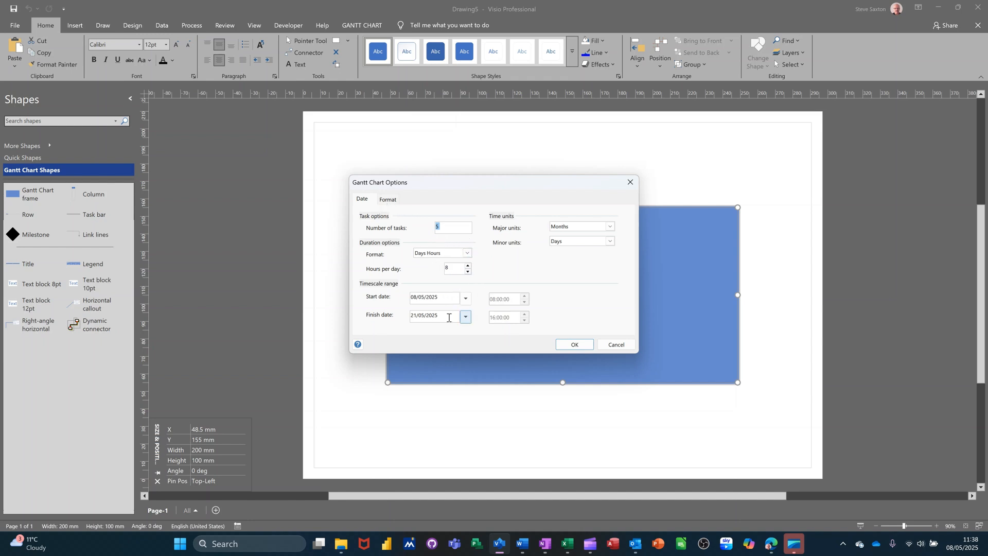
left_click(390, 200)
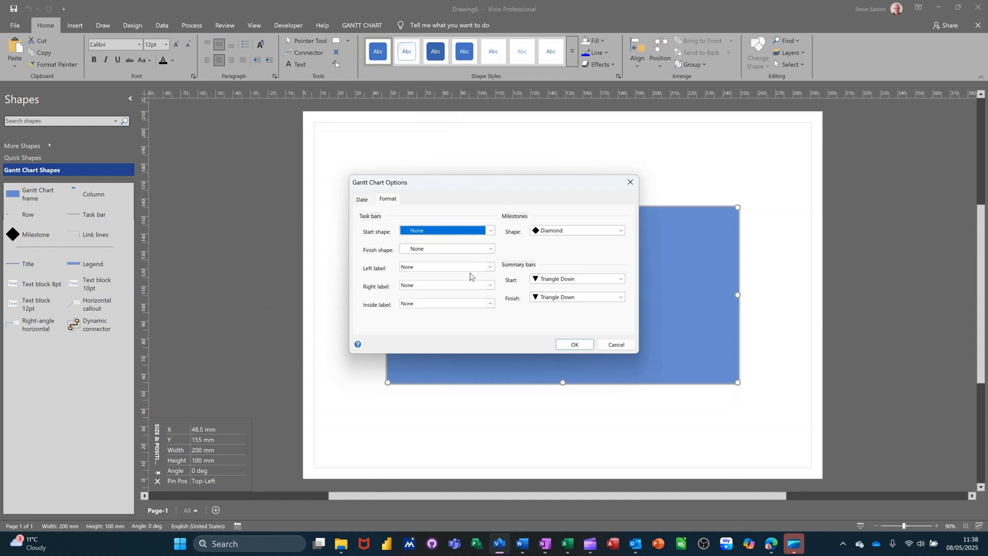
left_click(582, 347)
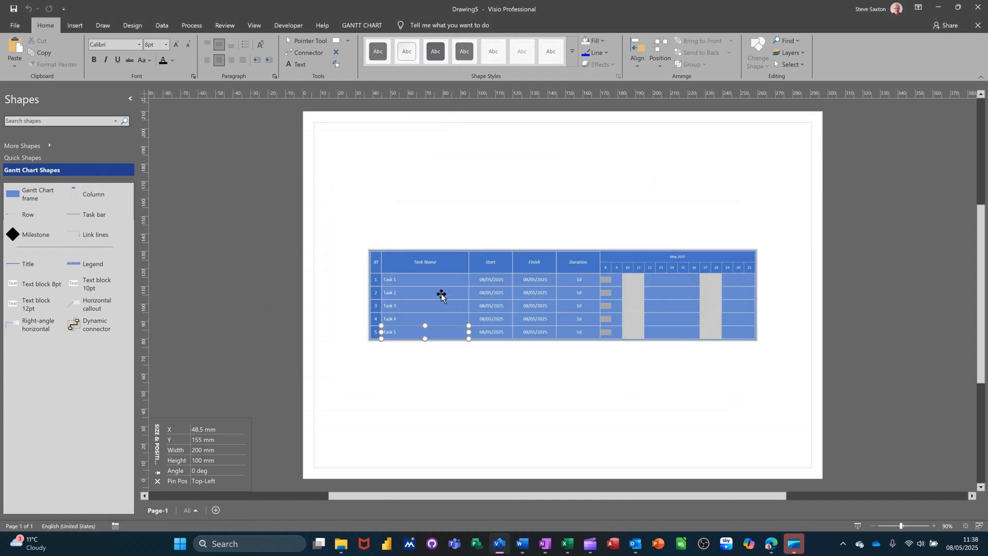
Indent Task 2, Task 3, Task 4 and Task 5 together as subtasks of Task 1
left_click(422, 278)
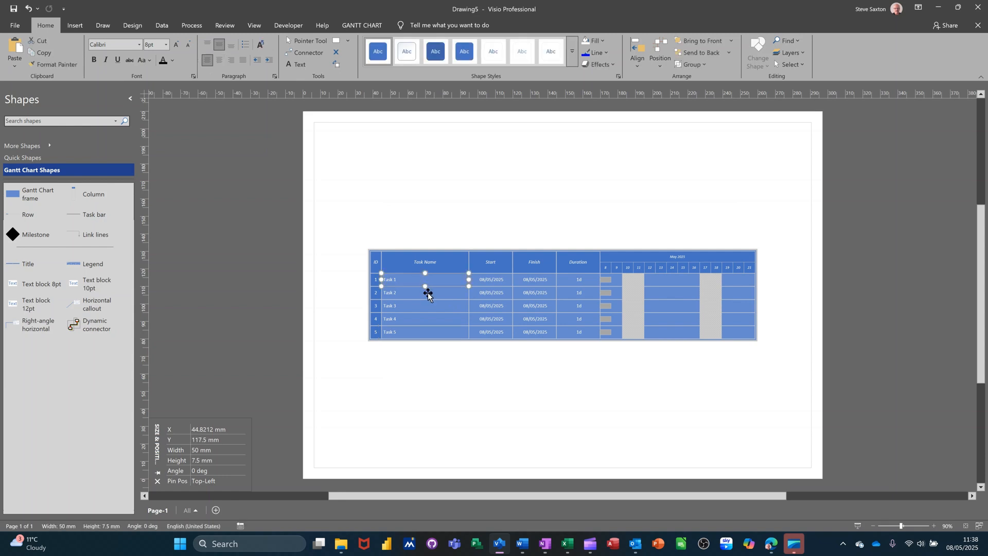
left_click(428, 294)
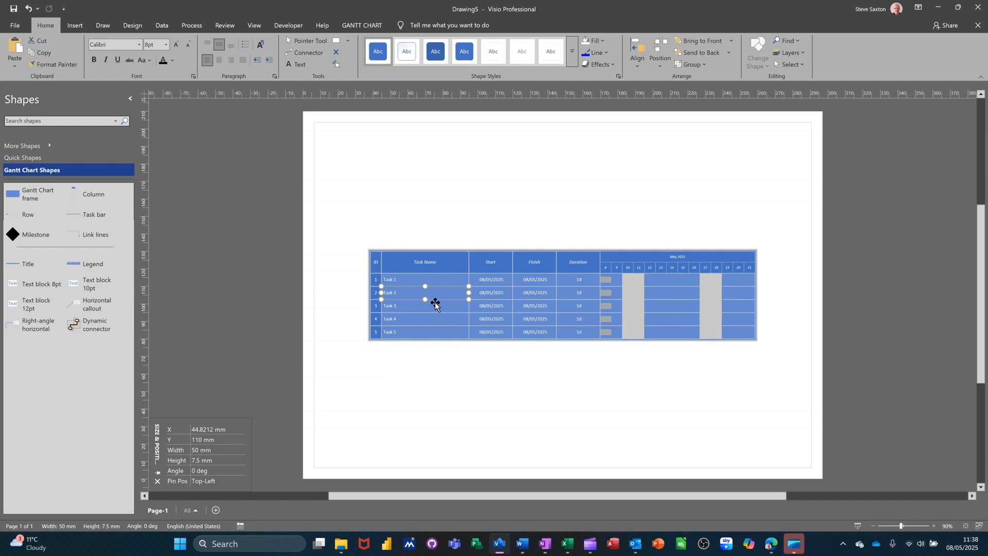
left_click(435, 305, "shift")
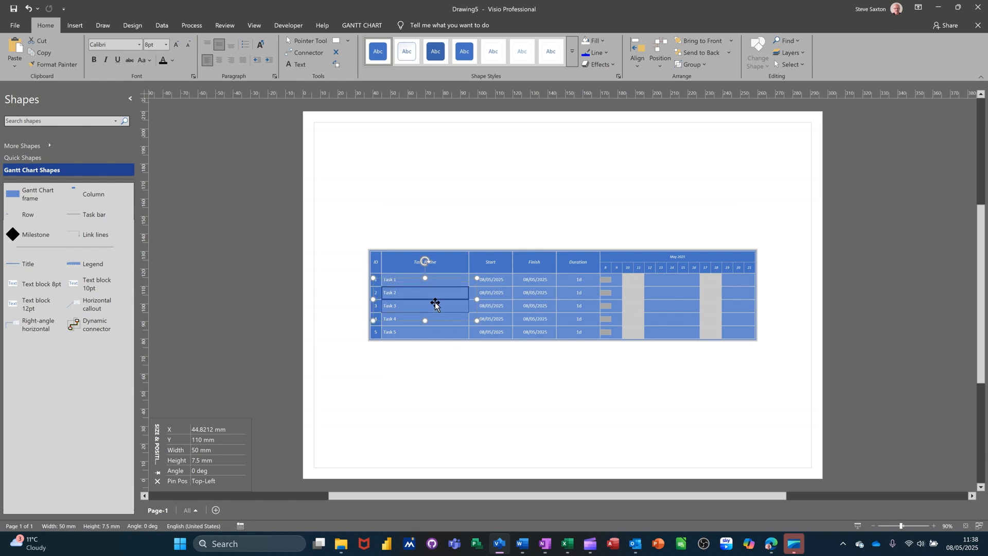
left_click(437, 319, "shift")
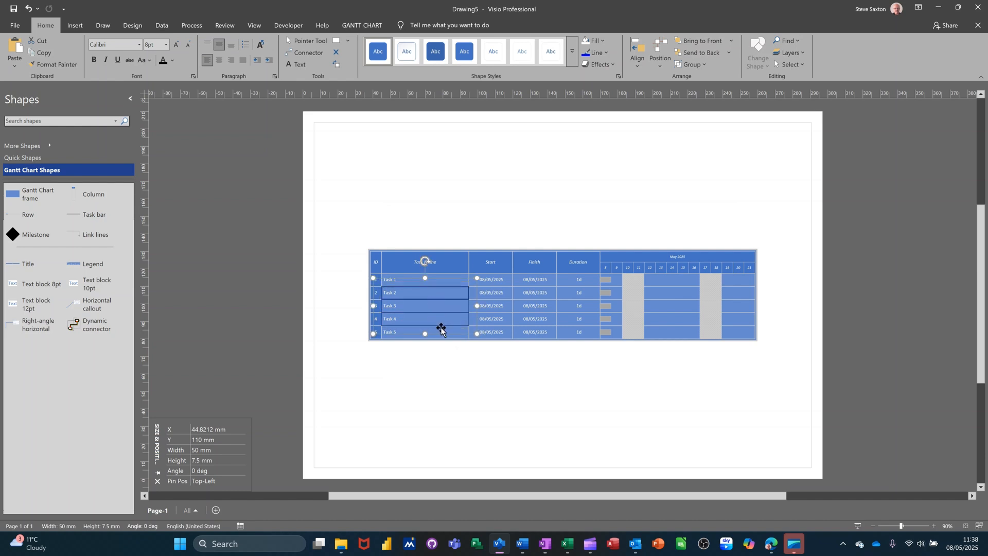
left_click(443, 333, "shift")
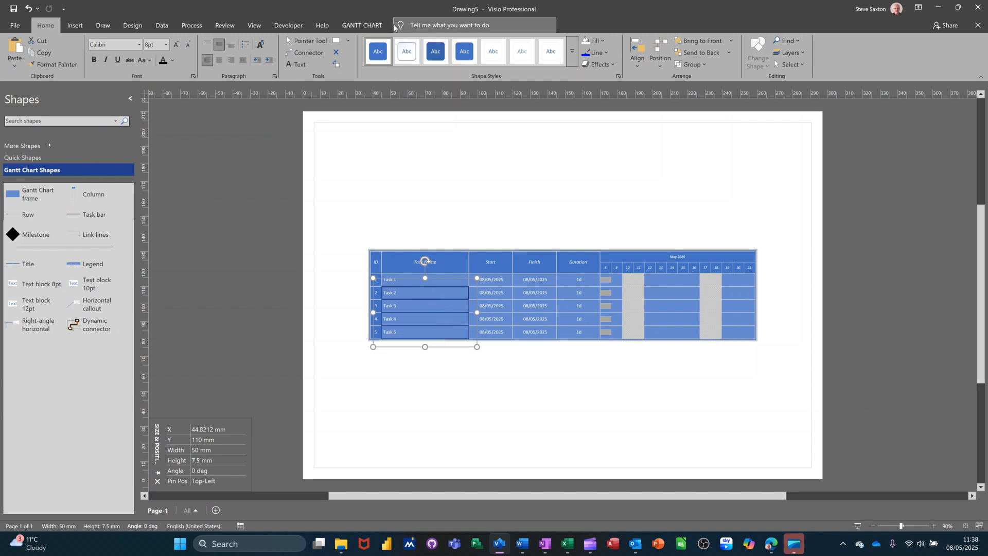
left_click(357, 28)
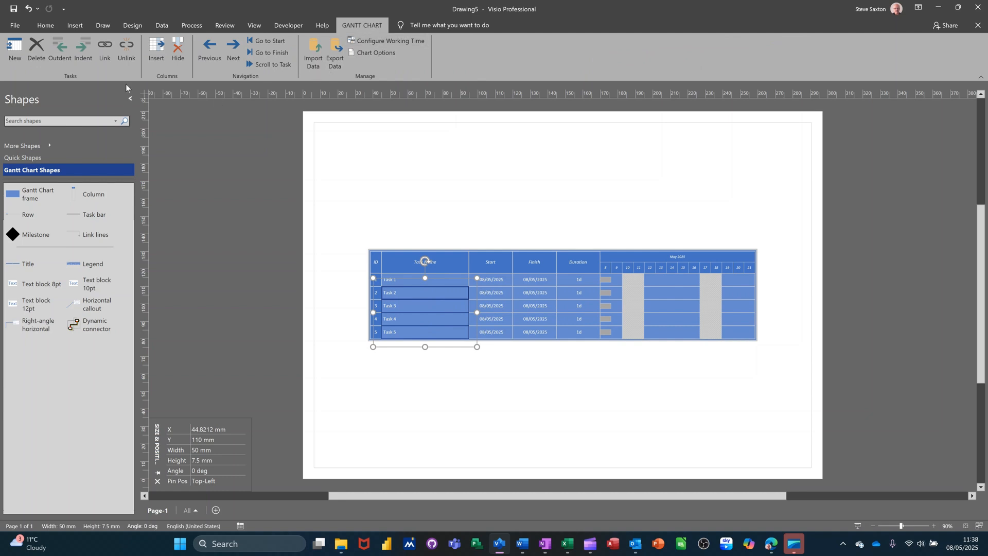
left_click(81, 52)
Set the duration of Task 2 to 2 days and of Task 3 to 4 days
left_click(579, 293)
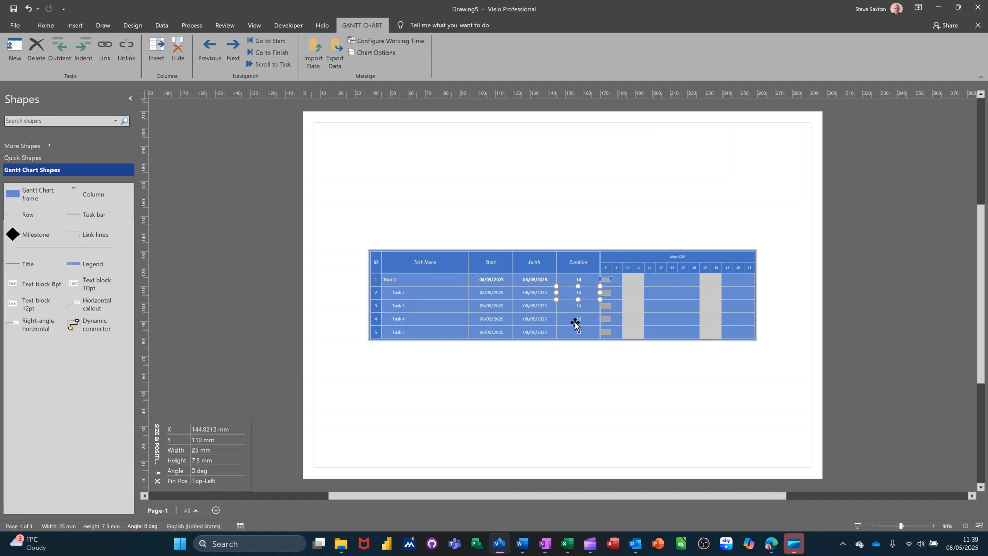
type("2")
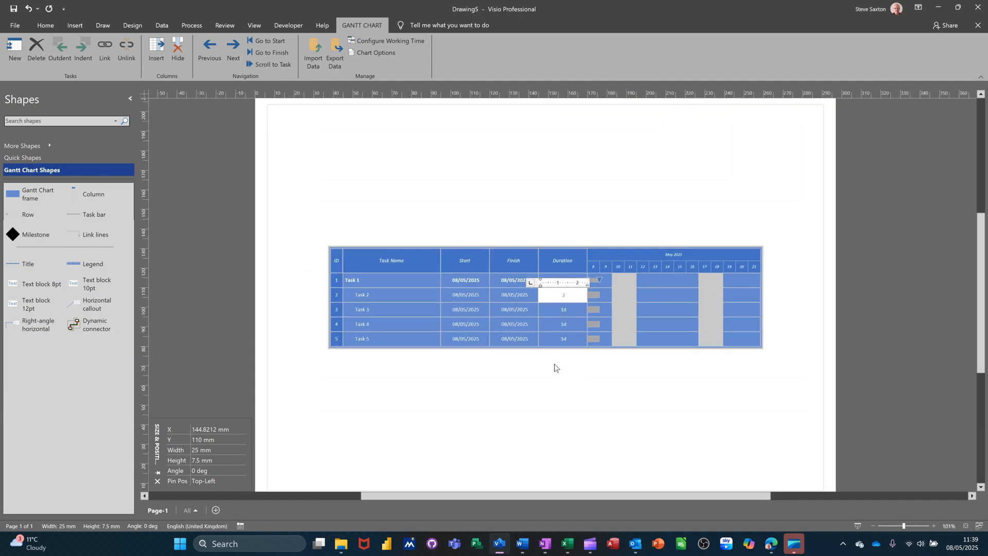
left_click(554, 367)
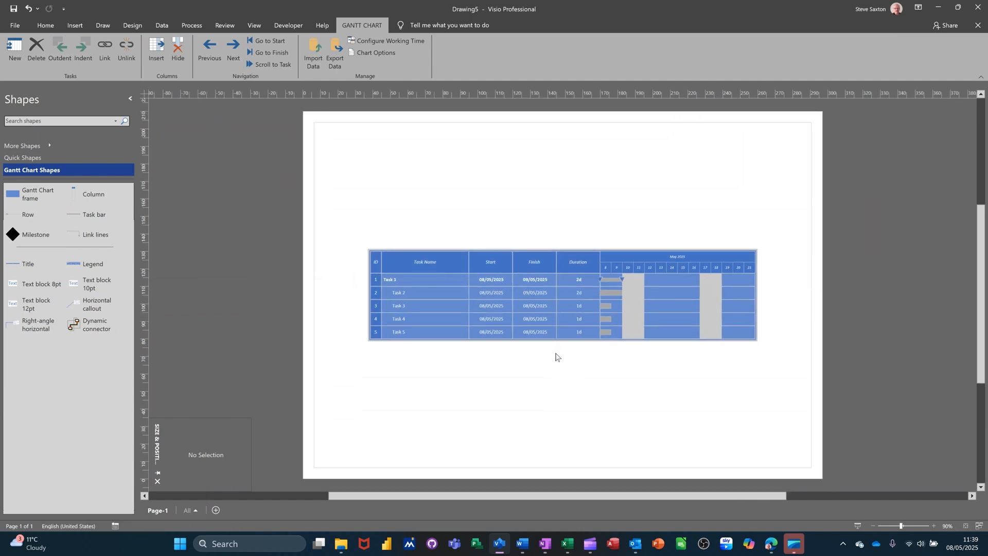
left_click(574, 305)
type("4")
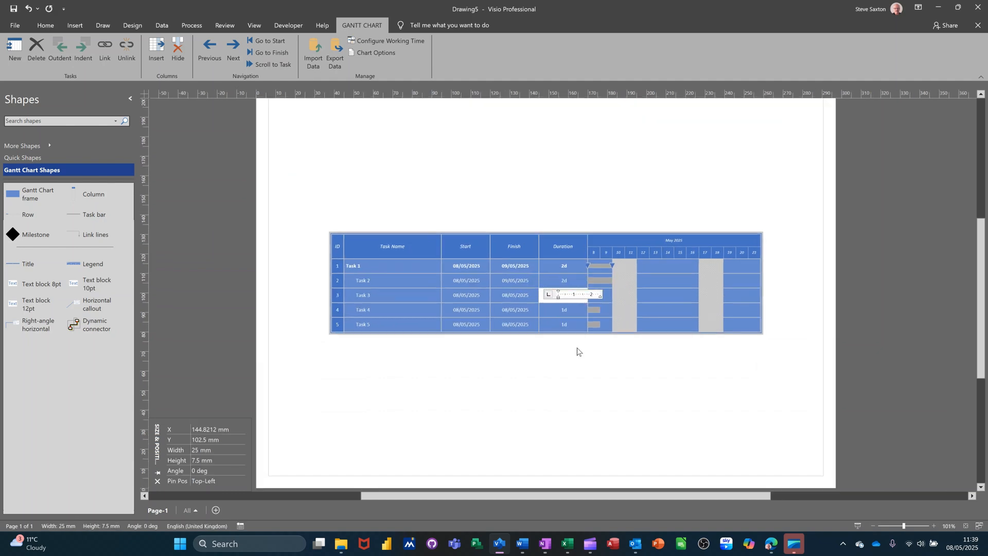
left_click(571, 376)
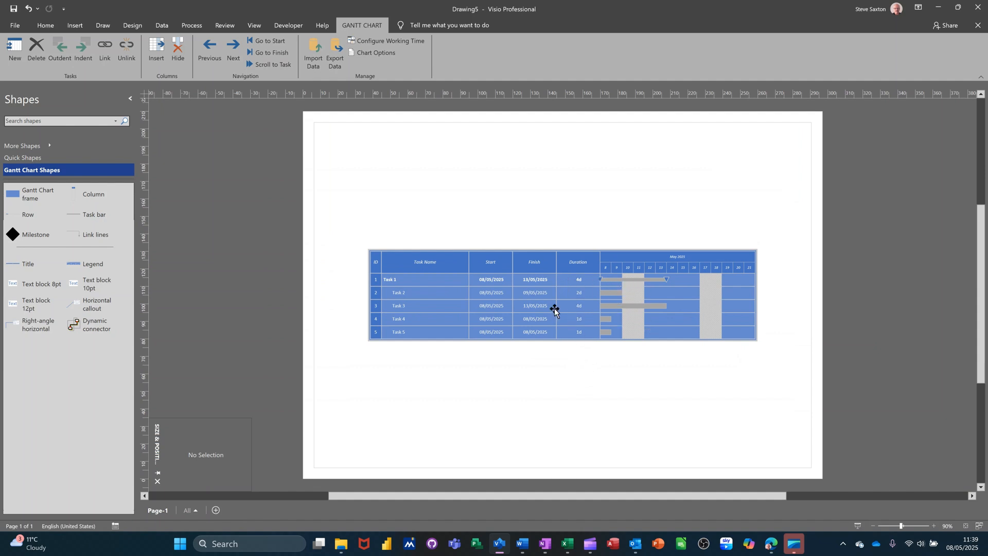
Link Task 2, Task 3, Task 4 and Task 5 in sequence
left_click(434, 291)
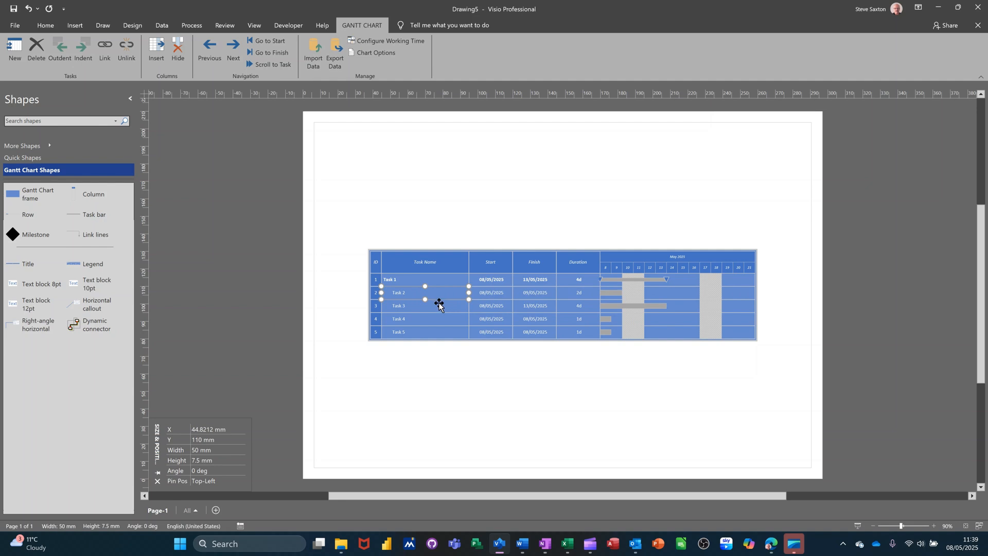
left_click(439, 304, "shift")
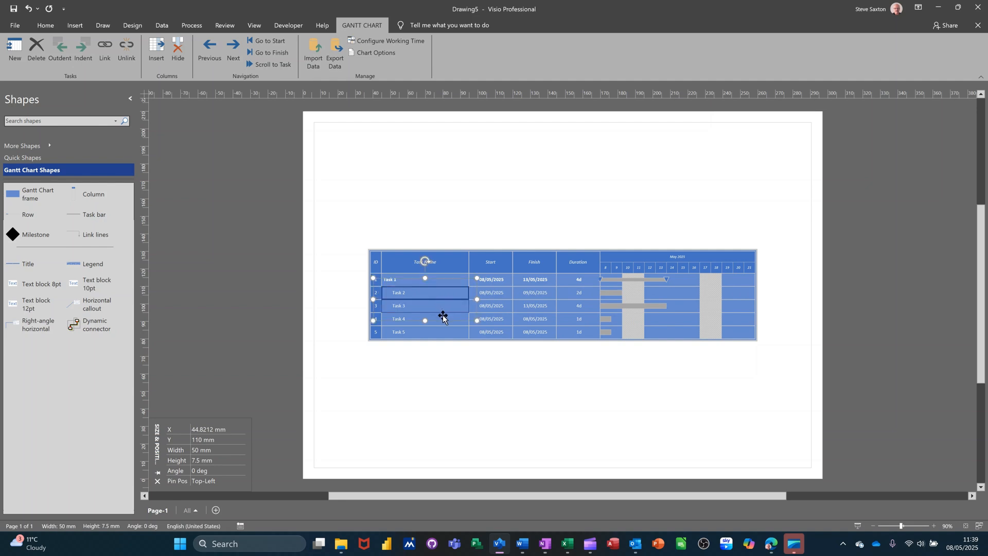
left_click(442, 318, "shift")
left_click(444, 331, "shift")
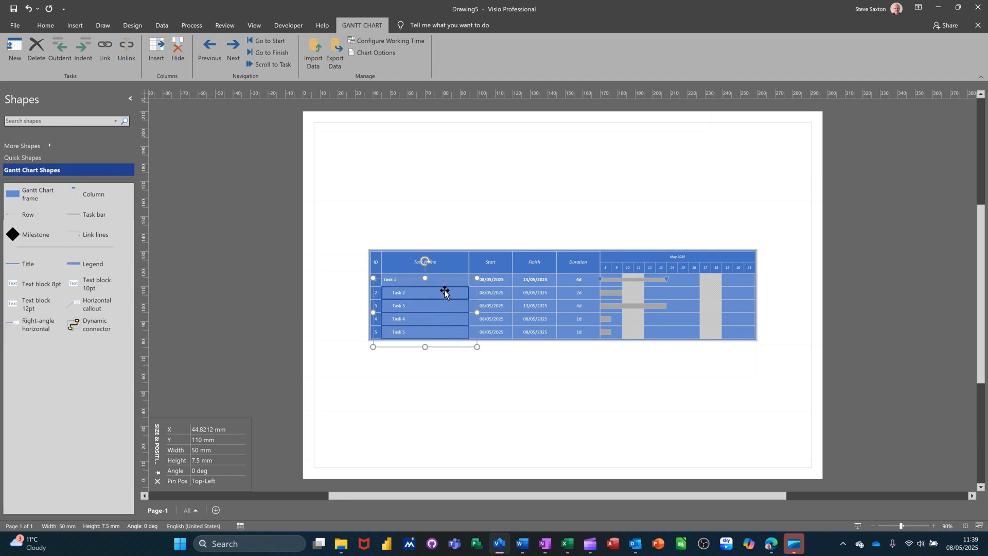
left_click(99, 46)
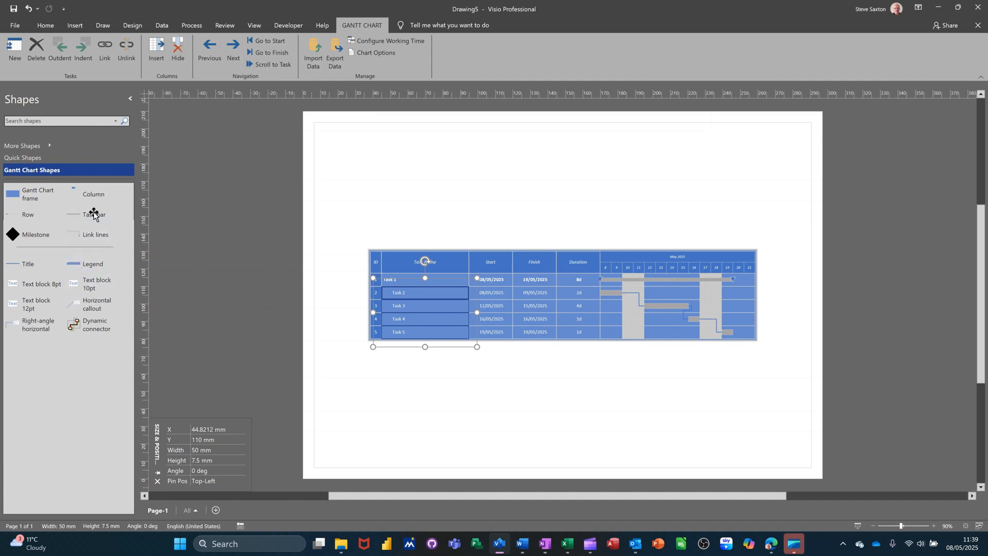
Insert a % Complete column between the Finish and Duration columns of the Gantt chart
left_click_drag(89, 195, 538, 249)
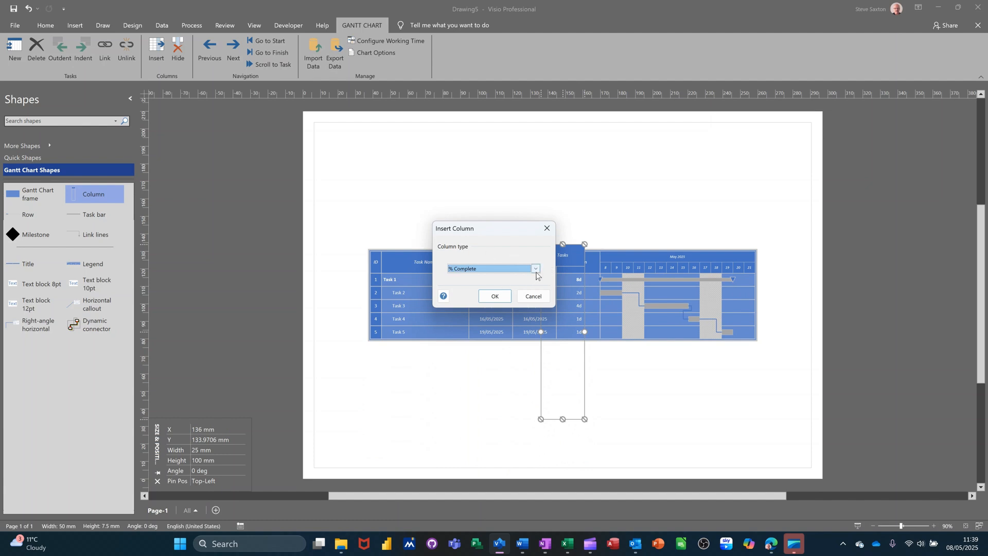
left_click(536, 270)
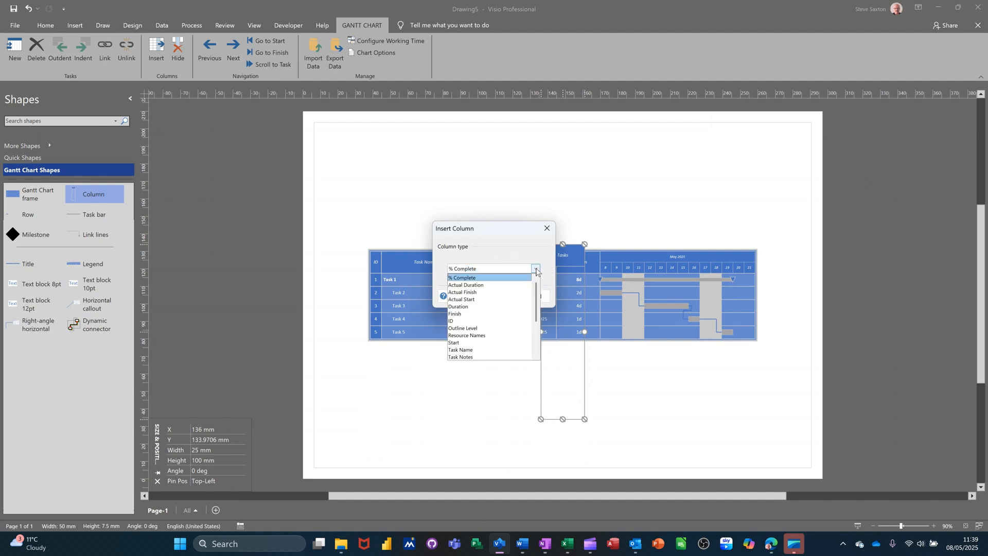
left_click(536, 270)
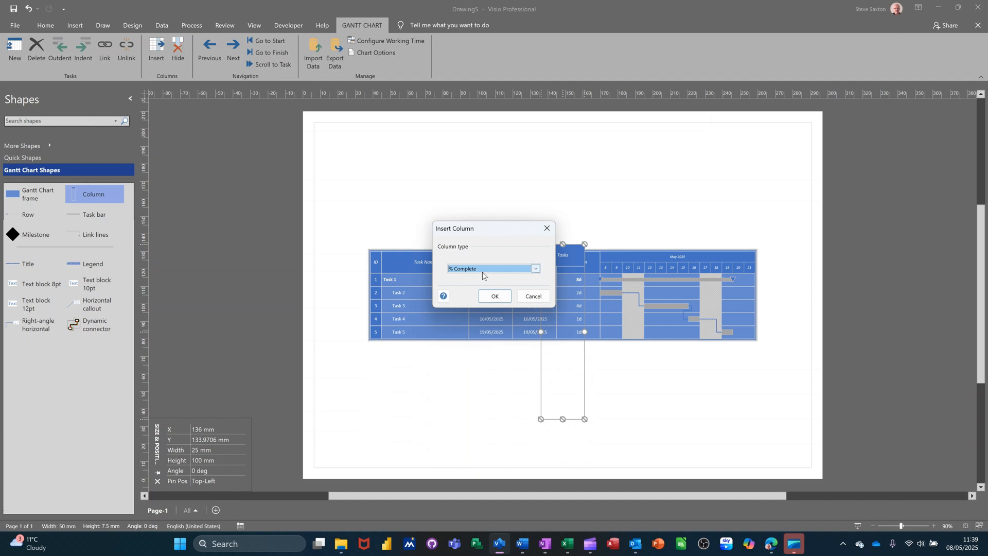
left_click(491, 296)
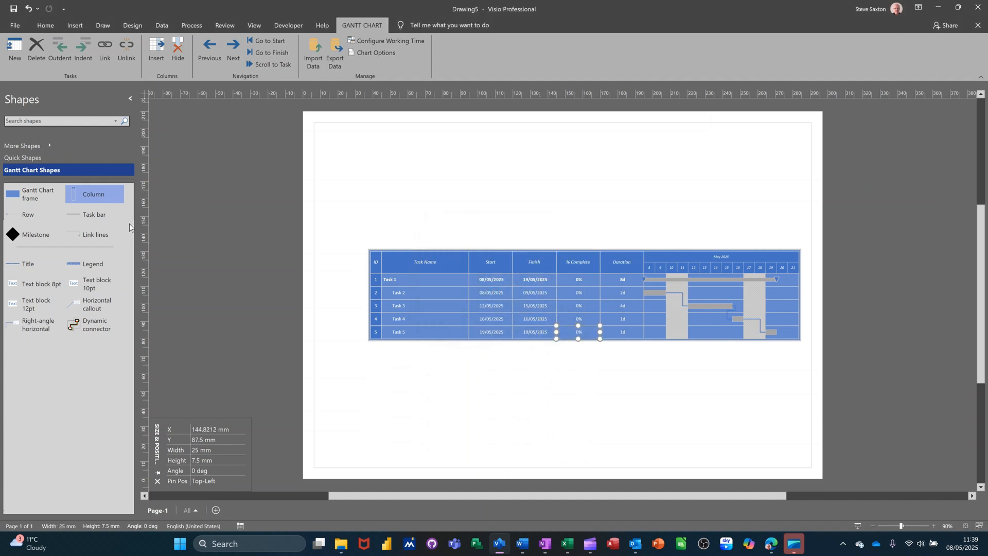
Insert a Resource Names column between the Duration column and the timescale
left_click_drag(92, 194, 628, 255)
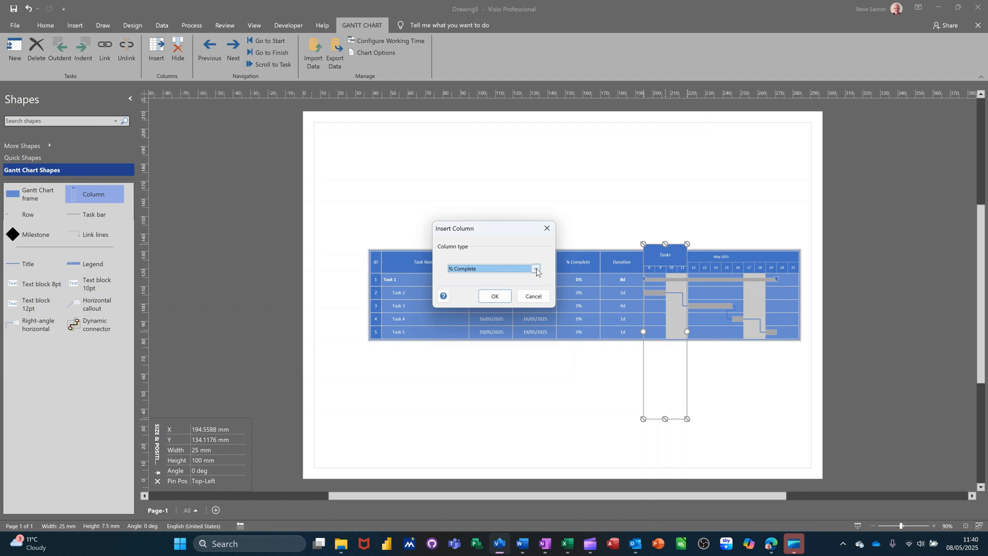
left_click(536, 270)
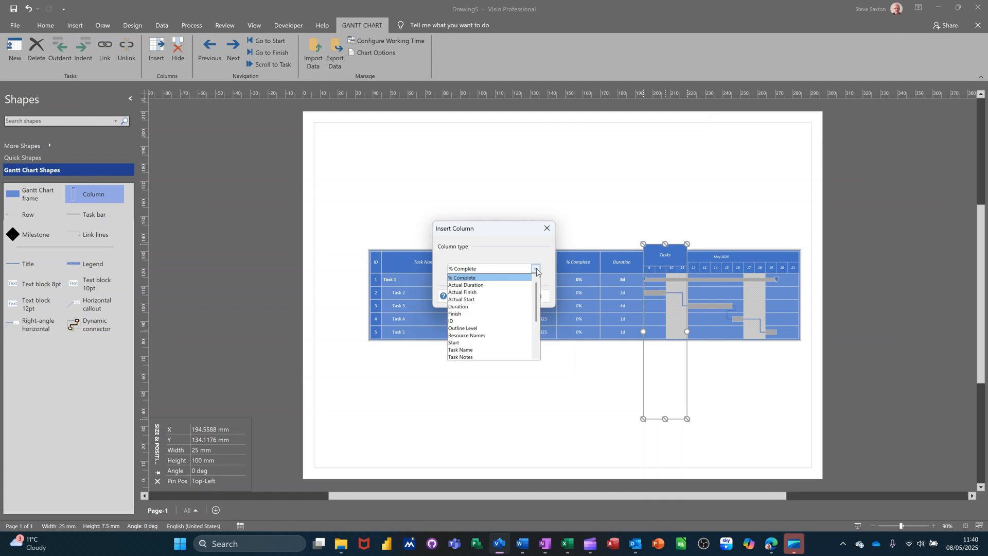
left_click(495, 336)
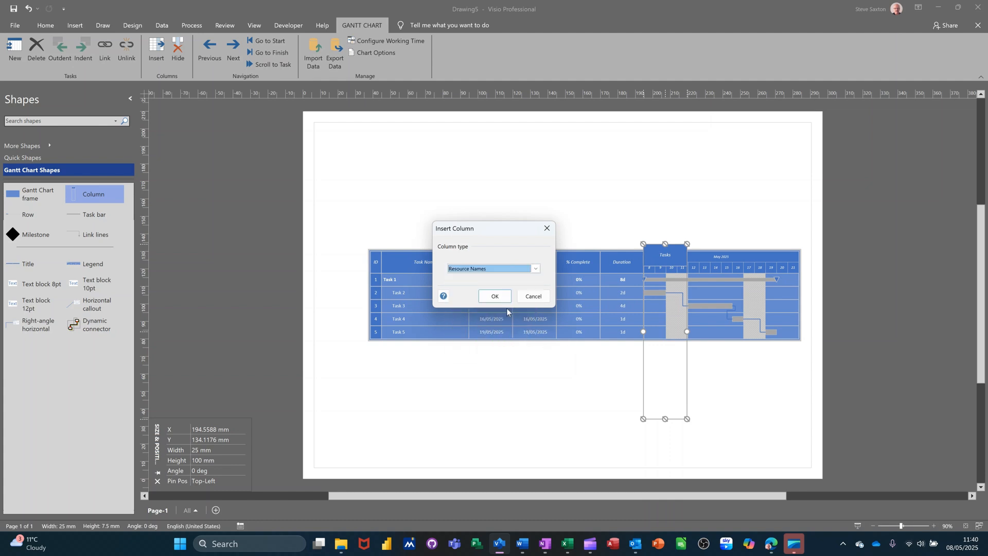
left_click(494, 296)
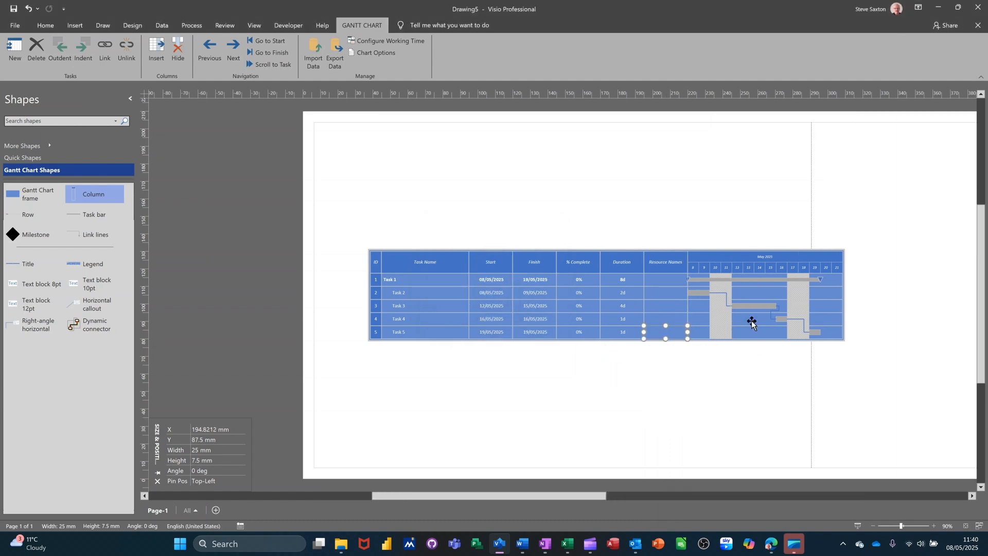
Enter the assigned person's first name as the resource for Task 2
left_click(663, 279)
left_click(663, 293)
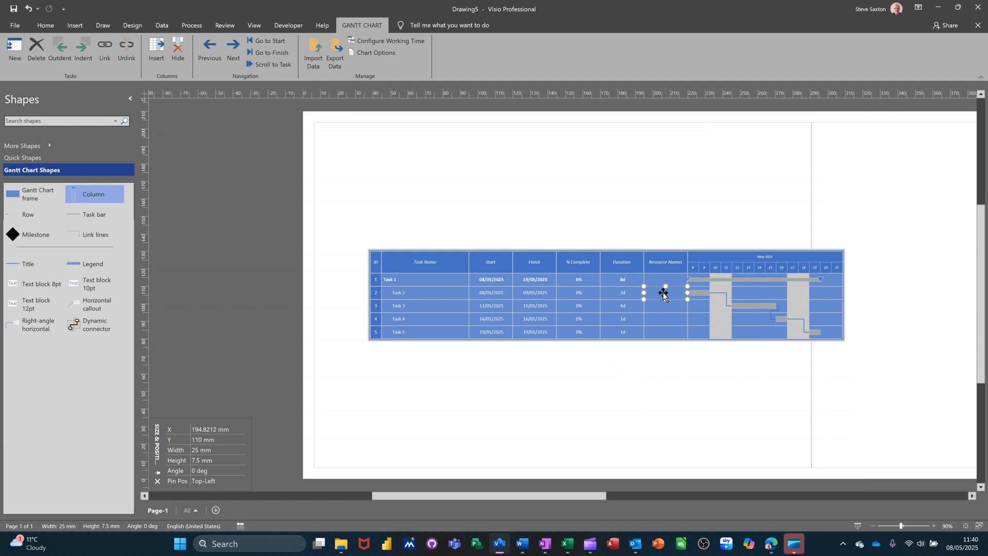
double_click(662, 294)
type("Steve")
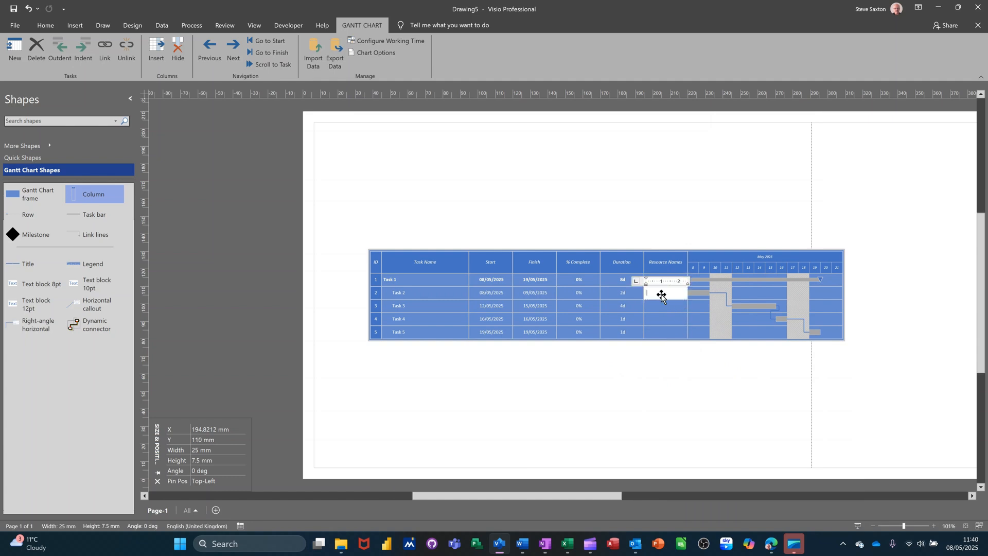
left_click(566, 327)
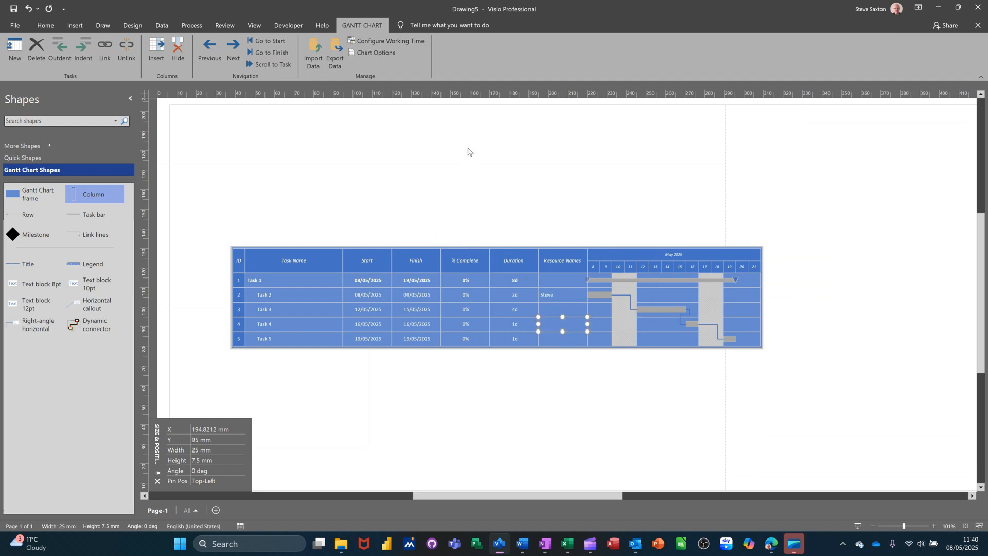
Show the Shape Data pane and display the data of Task 2's bar in it
left_click(254, 26)
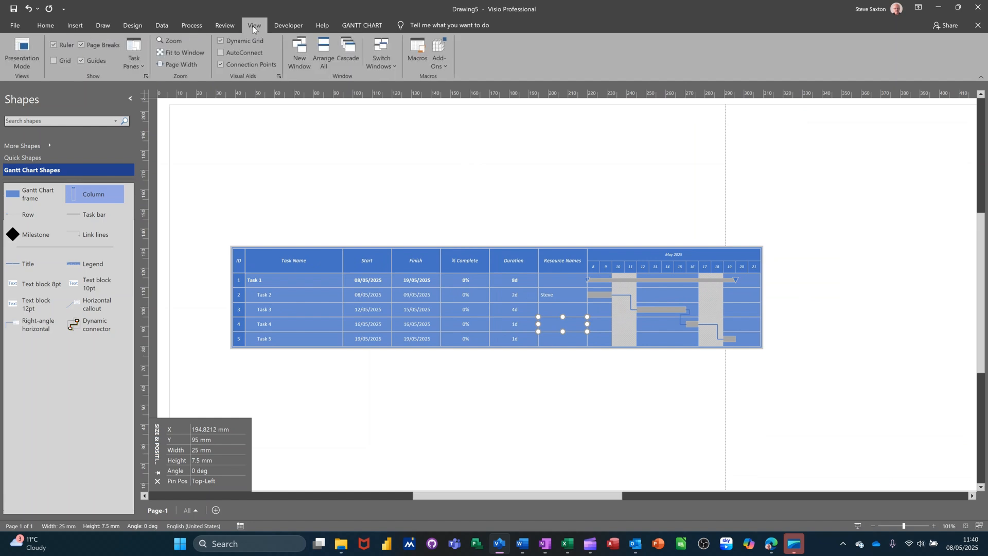
left_click(132, 62)
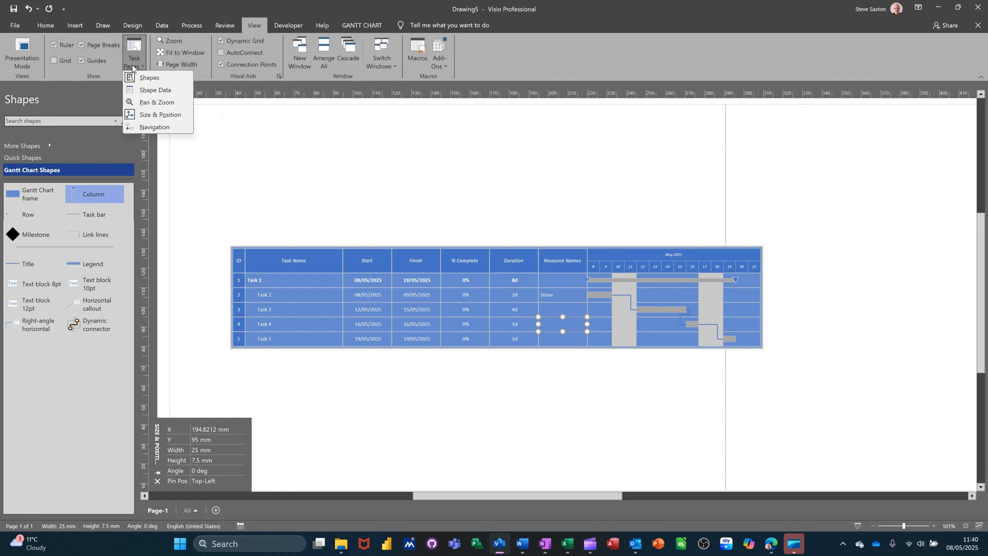
left_click(174, 91)
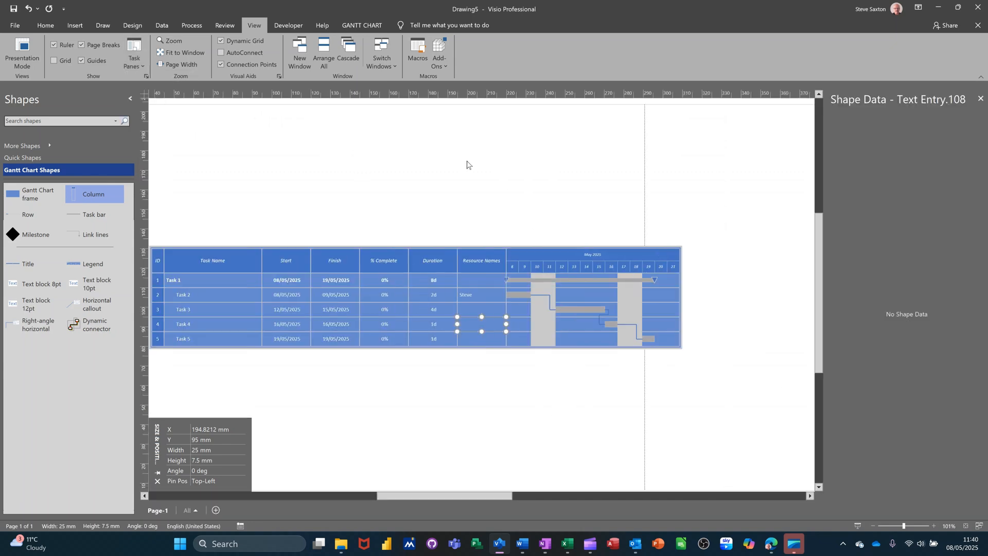
left_click(516, 292)
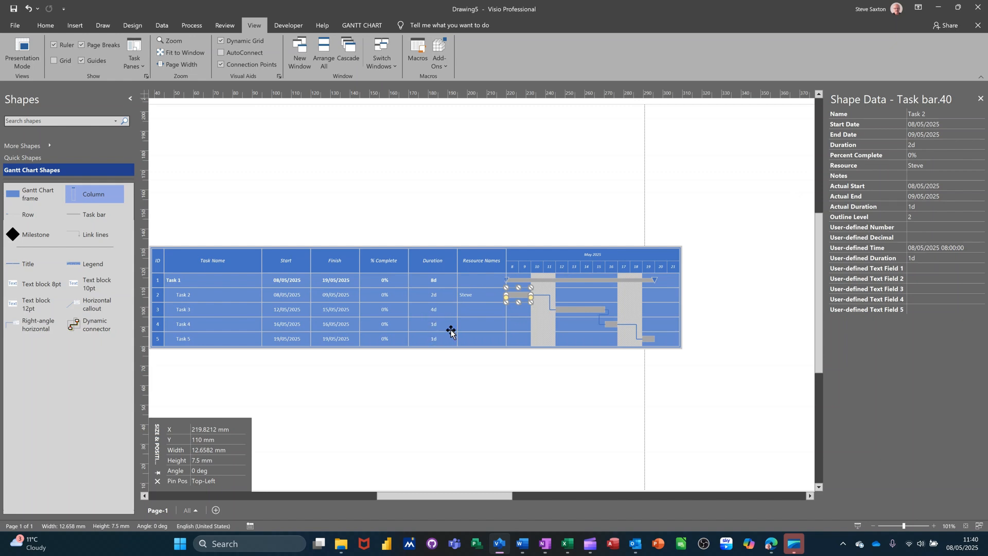
Set the % Complete value of Task 2 to 45
left_click(380, 290)
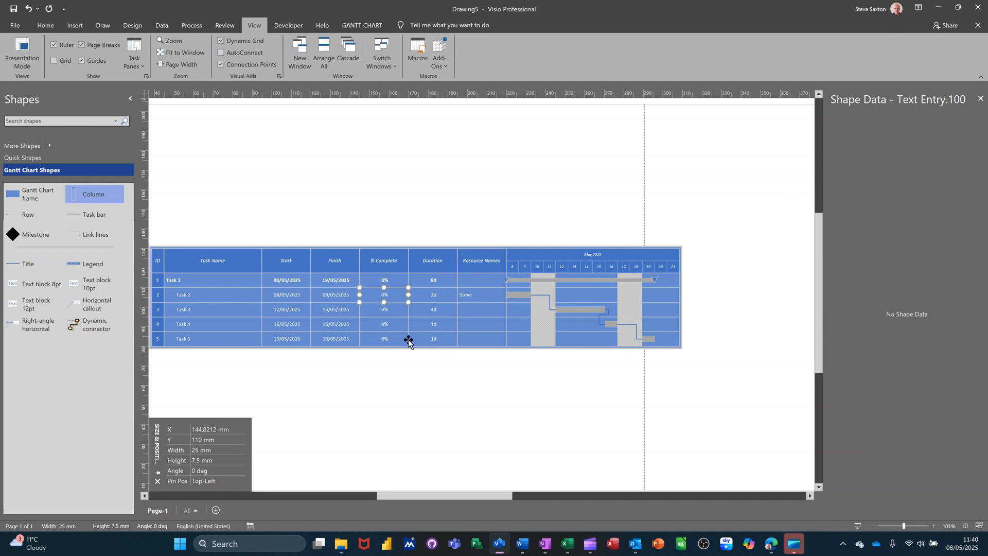
type("45")
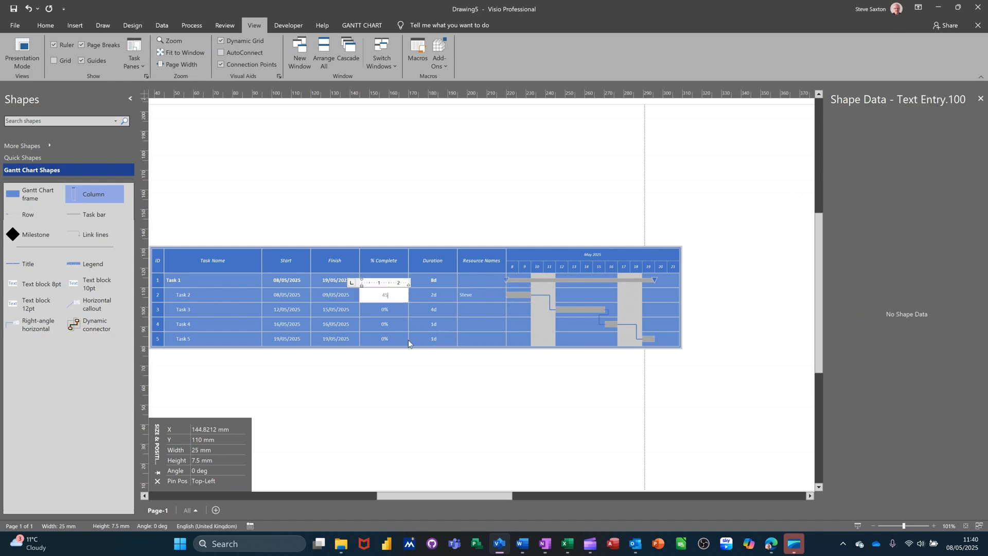
key("Return")
left_click(386, 324)
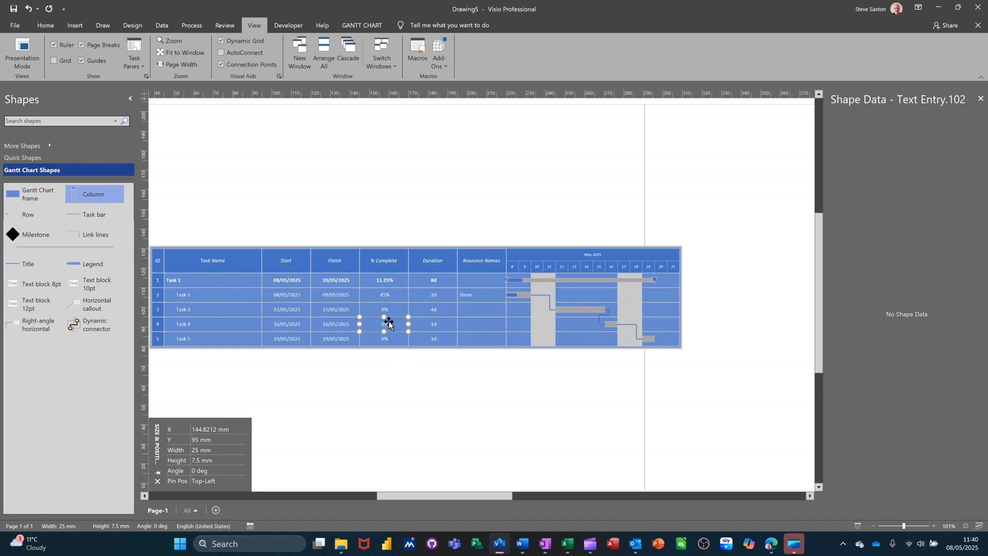
Try to set the lag of the link between Task 2 and Task 3 to 2
left_click(549, 300)
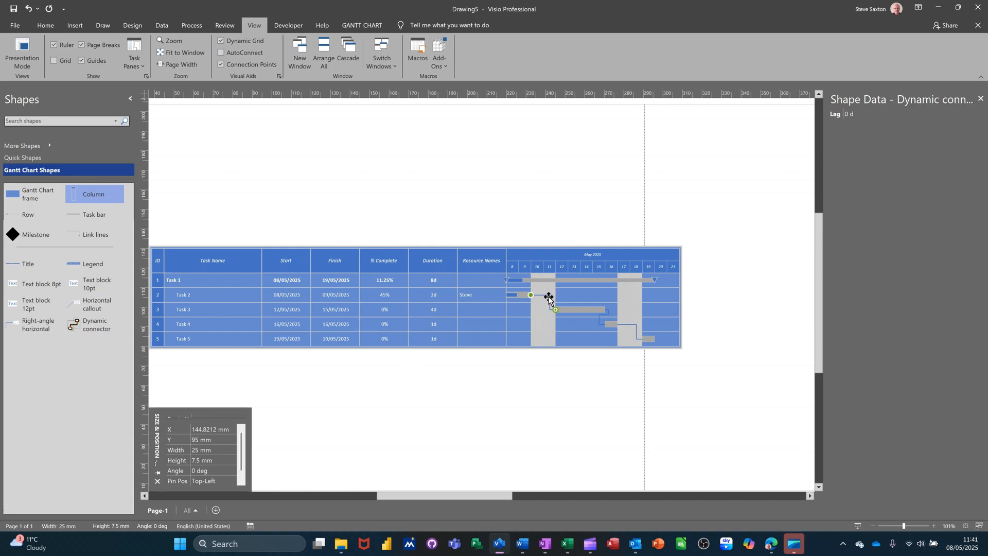
left_click(849, 116)
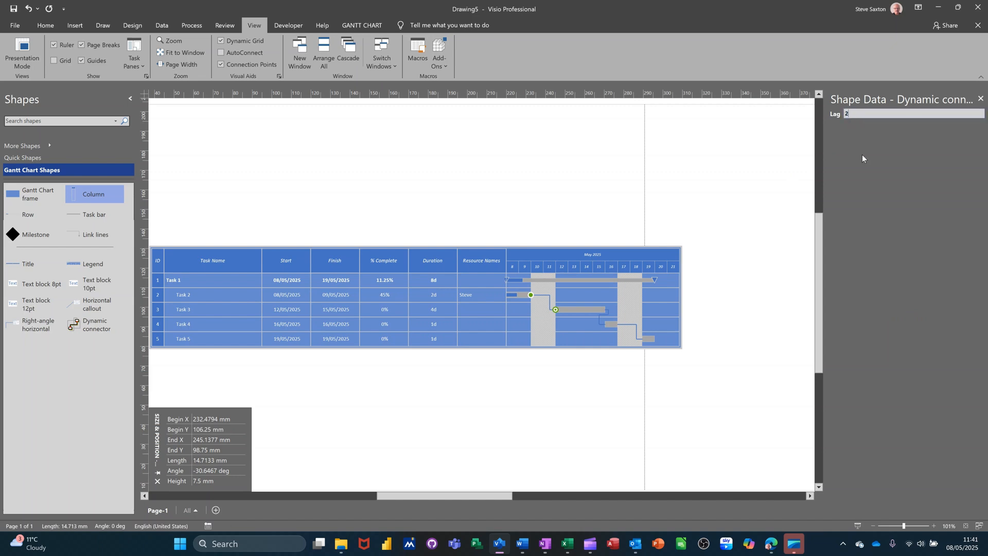
key("Return")
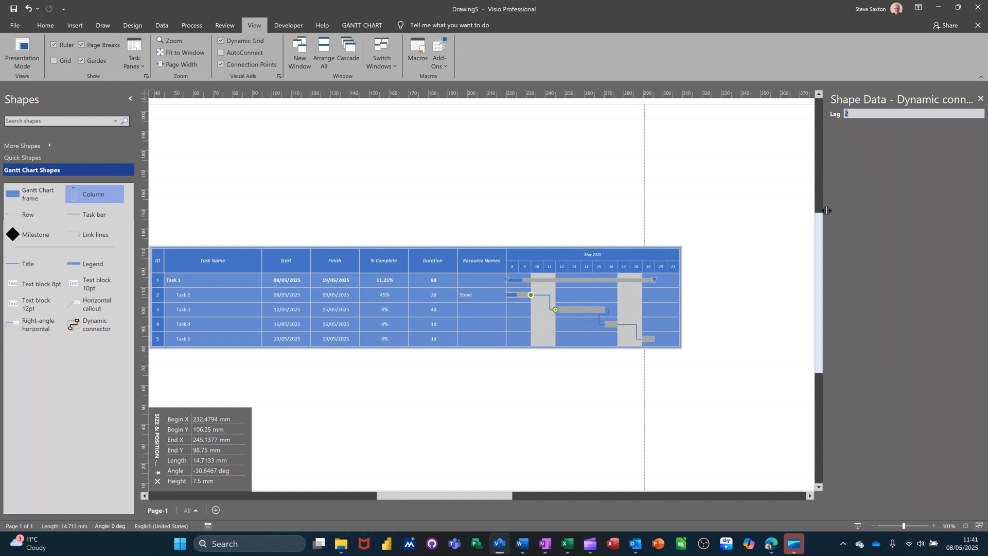
left_click(860, 154)
Set the lag of the link between Task 2 and Task 3 to 4d
left_click(596, 312)
left_click(596, 313)
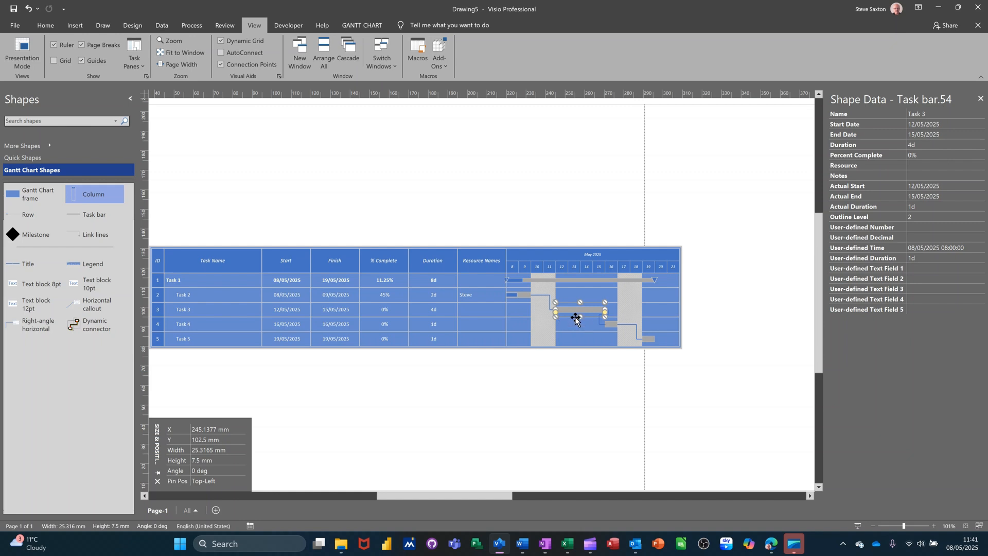
left_click(548, 295)
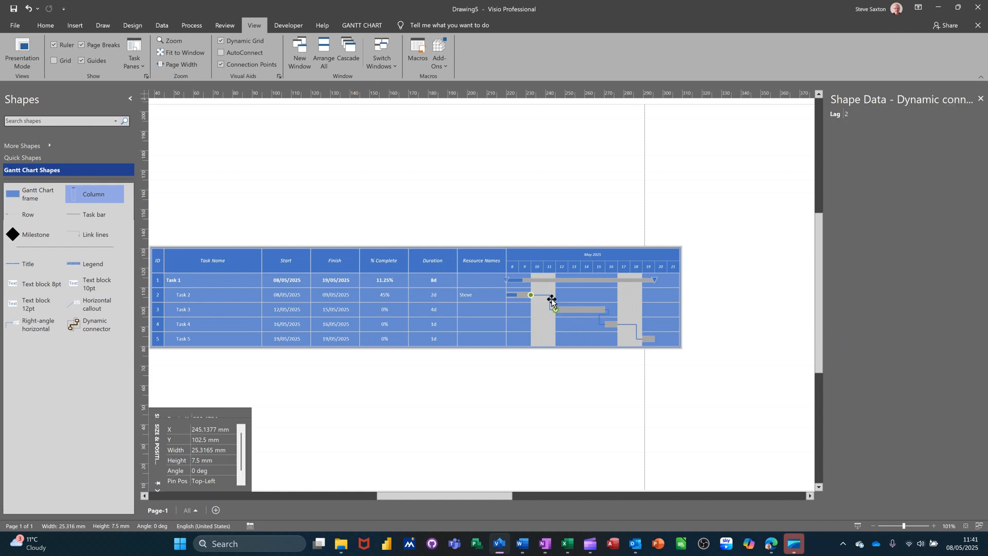
left_click(544, 296)
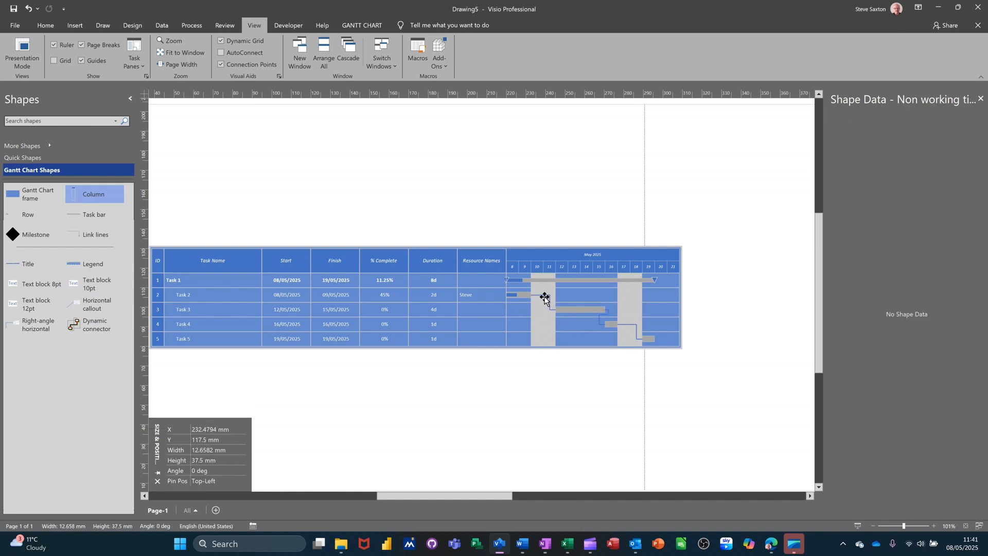
left_click(545, 299)
left_click(543, 295)
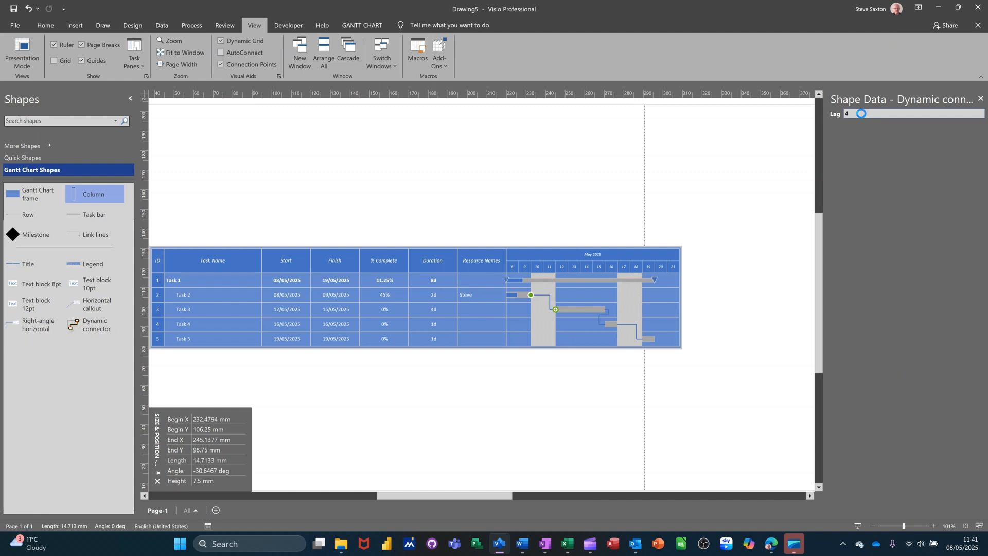
key("Return")
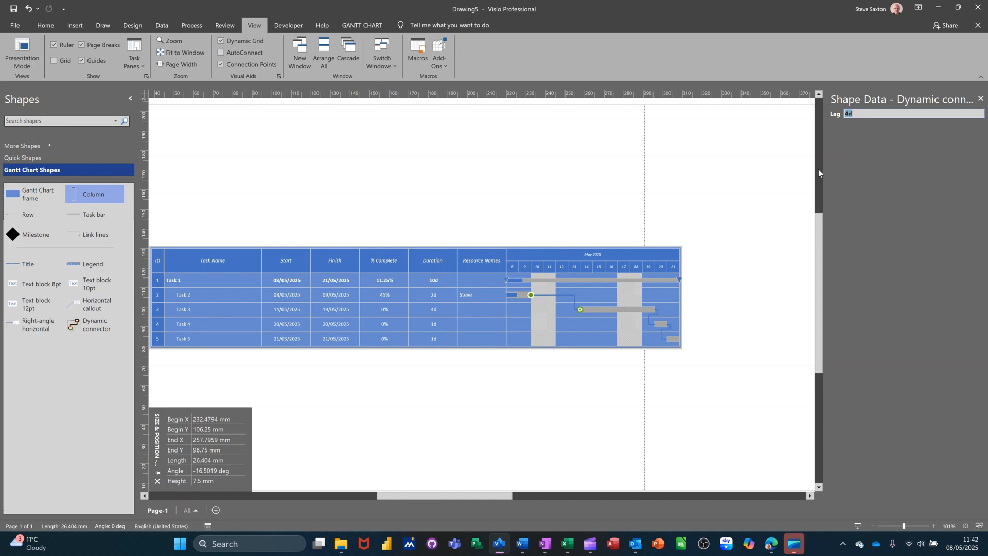
Give the link between Task 3 and Task 4 a negative lag of -4d
left_click(653, 319)
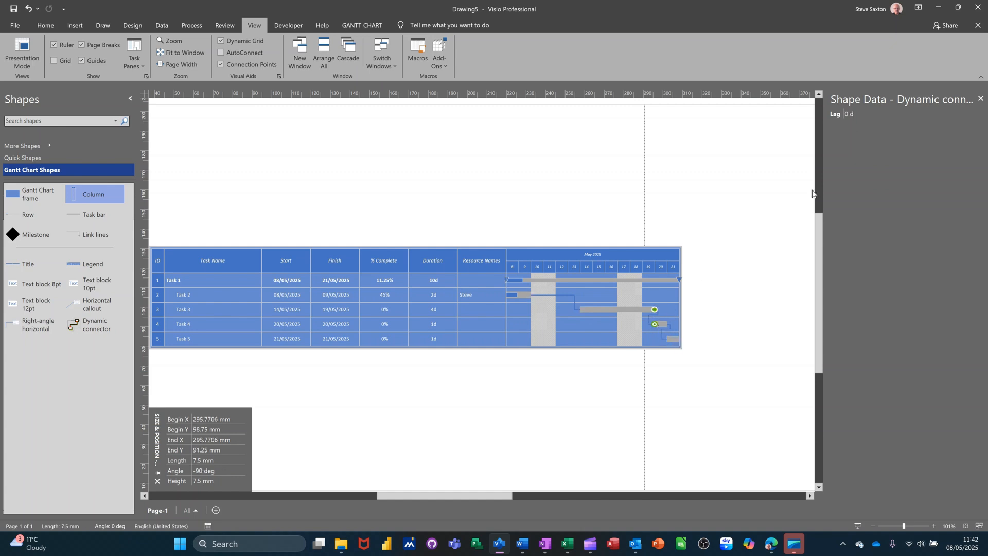
left_click(852, 117)
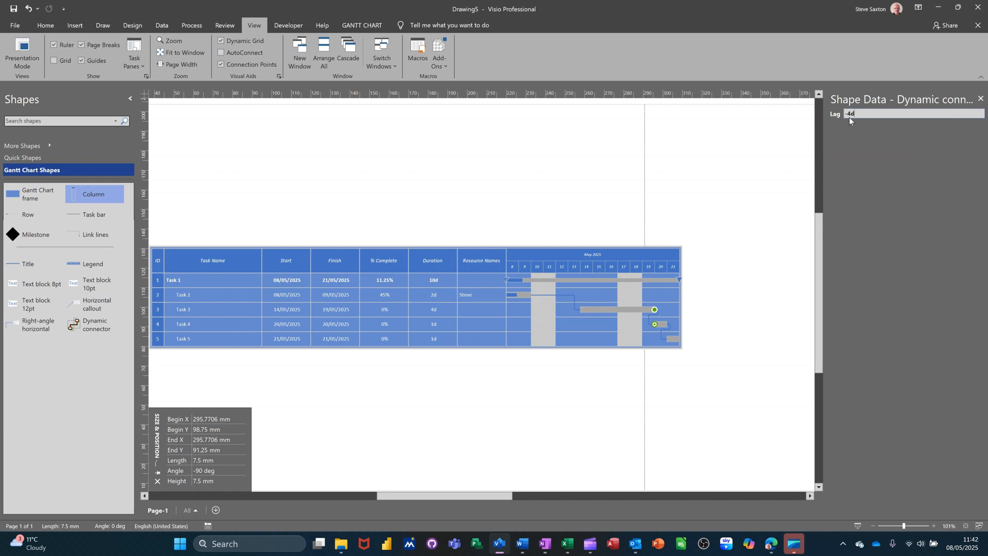
key("Return")
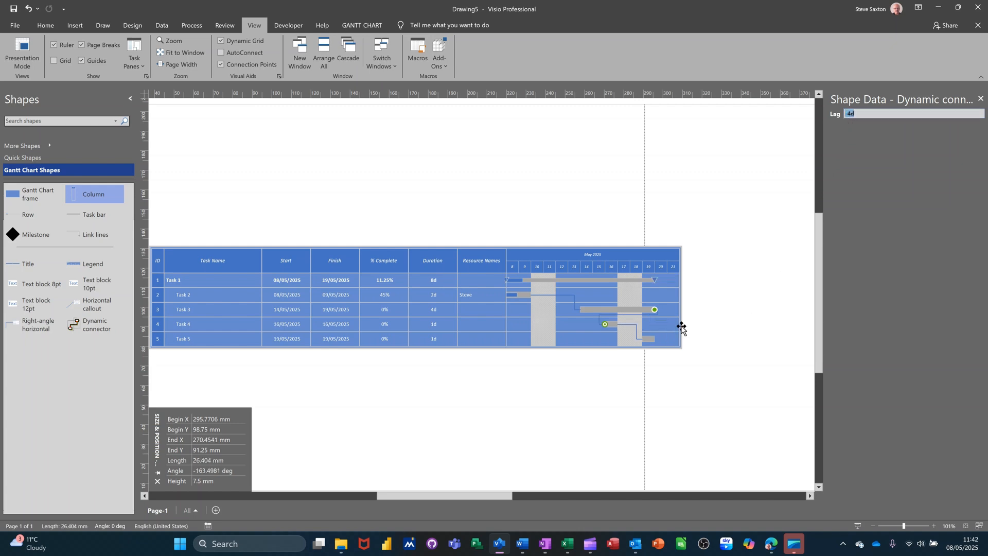